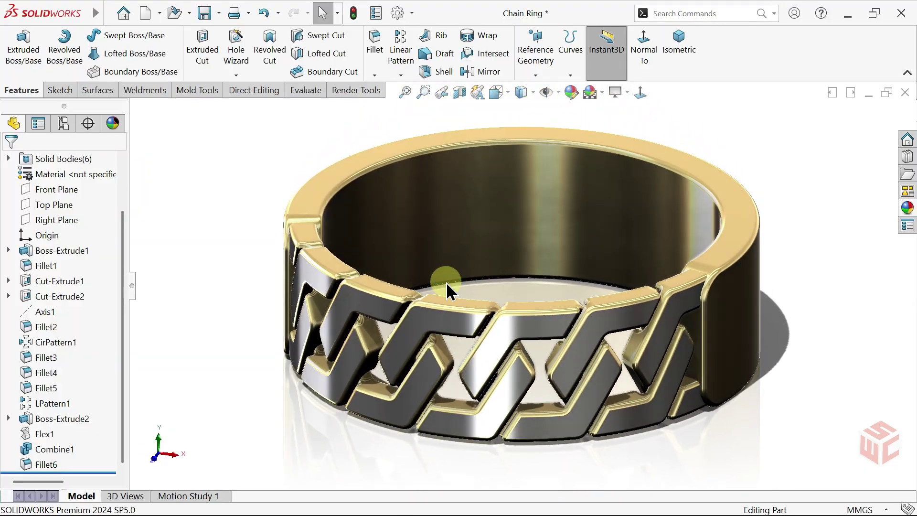
Step: Inspect the finished Chain Ring from isometric, lower-front and rotated side angles
{"action": "left_click", "coordinate": [682, 66]}
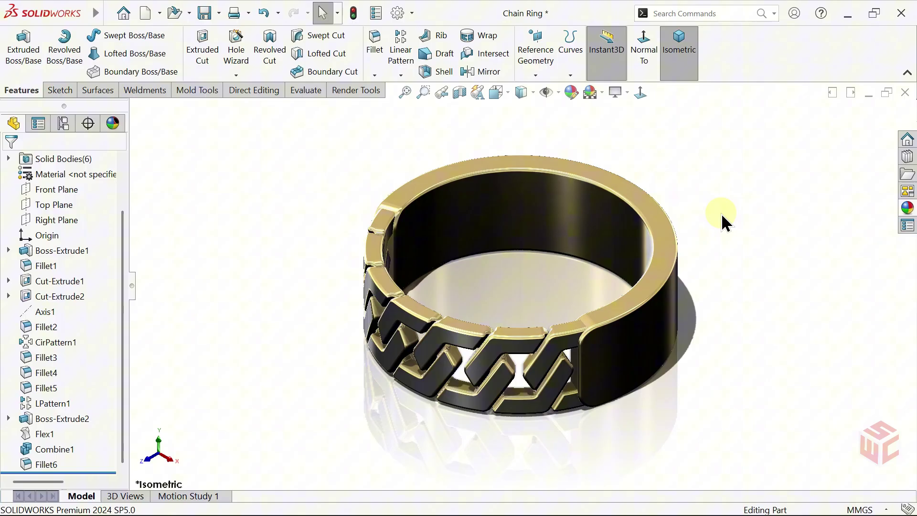
{"action": "key", "text": "Up"}
{"action": "key", "text": "Up"}
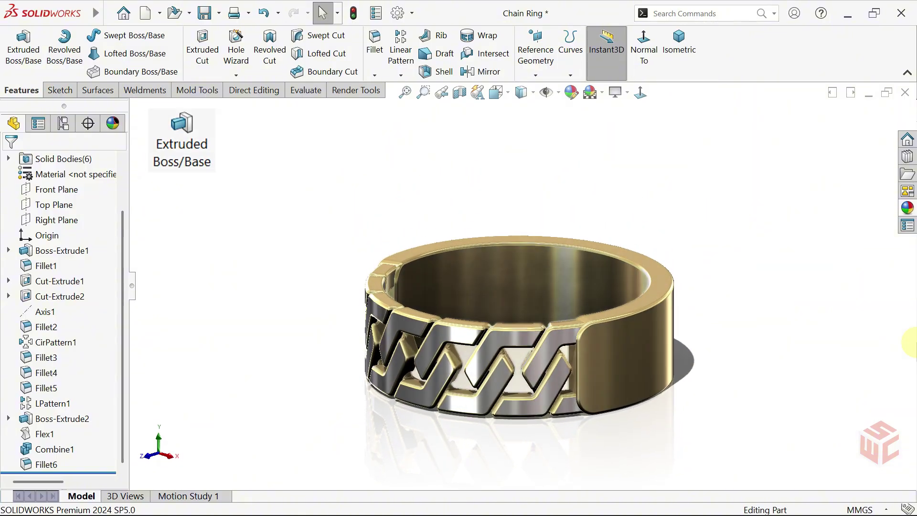
{"action": "scroll", "coordinate": [525, 310], "scroll_direction": "down", "scroll_amount": 5}
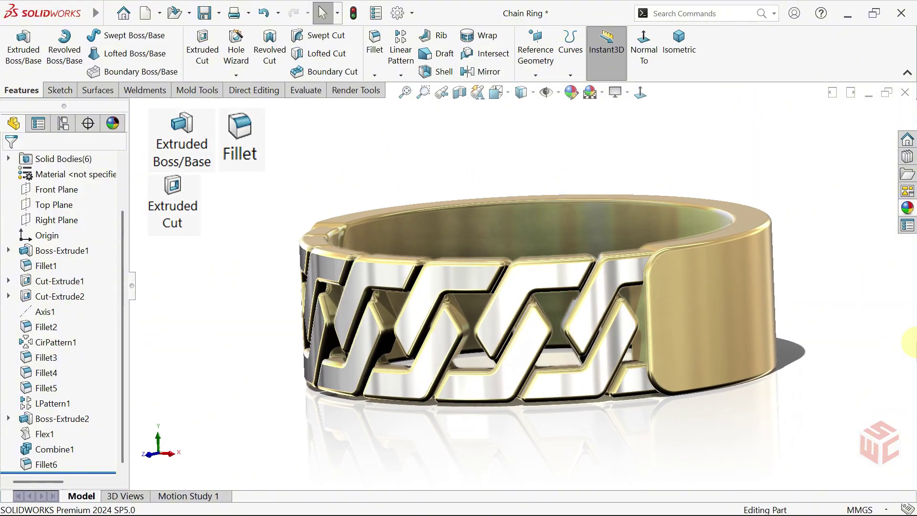
{"action": "key", "text": "Right"}
{"action": "key", "text": "Right"}
{"action": "key", "text": "Right"}
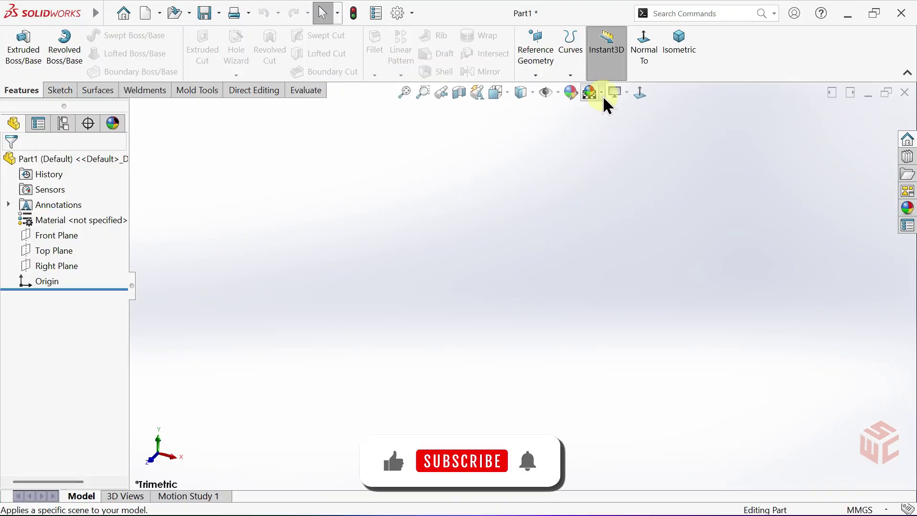
Step: Apply the Plain White scene and sketch a hexagon centred on the Front Plane origin
{"action": "left_click", "coordinate": [601, 92]}
{"action": "left_click", "coordinate": [597, 129]}
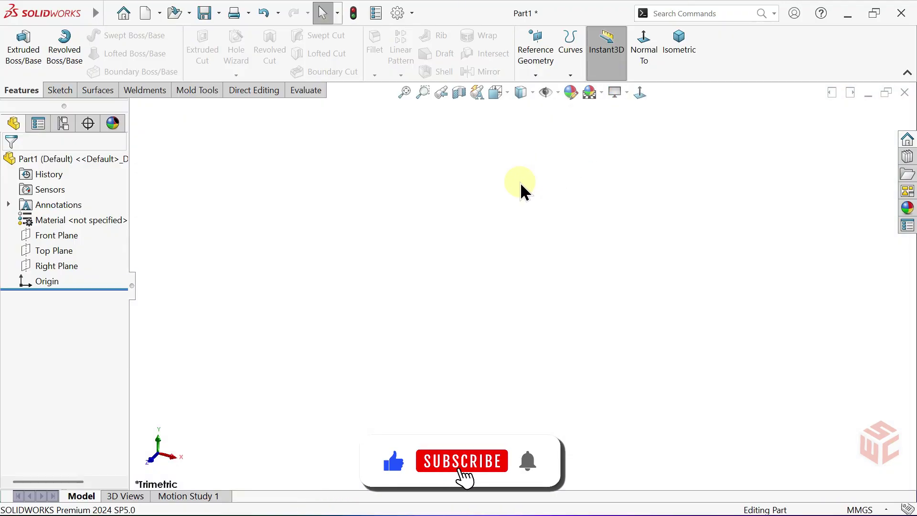
{"action": "left_click", "coordinate": [64, 237]}
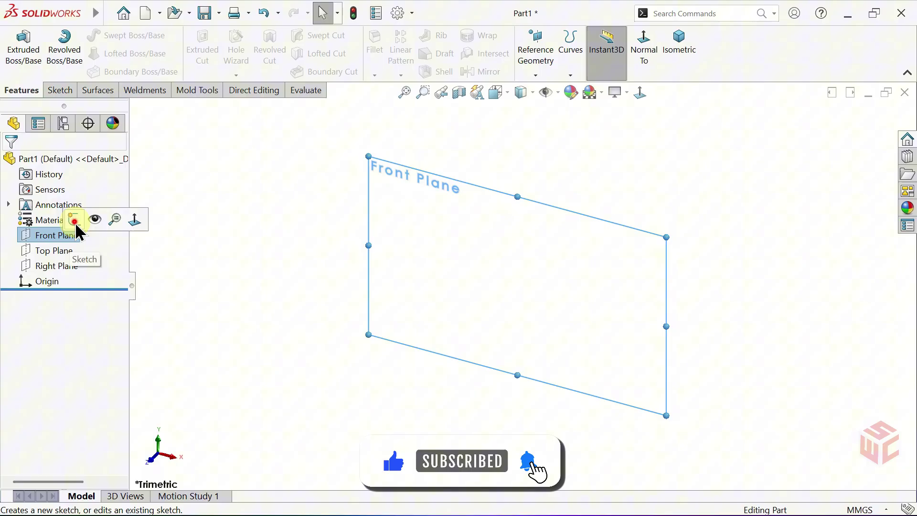
{"action": "left_click", "coordinate": [74, 219]}
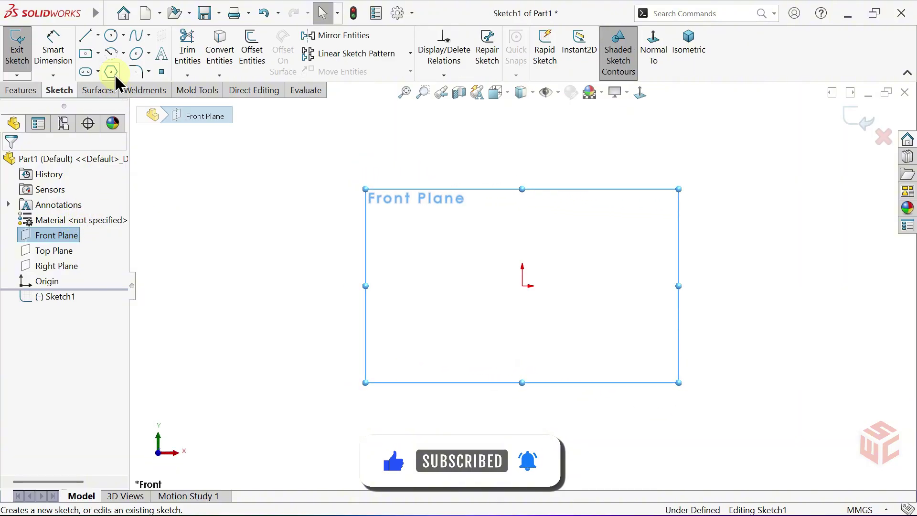
{"action": "left_click", "coordinate": [111, 72]}
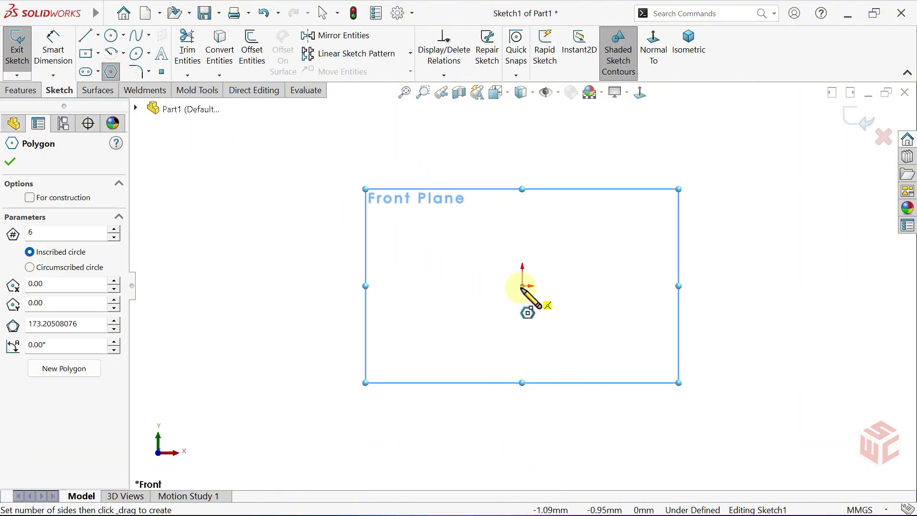
{"action": "left_click_drag", "start_coordinate": [523, 288], "coordinate": [452, 218]}
{"action": "right_click", "coordinate": [424, 202]}
{"action": "left_click", "coordinate": [436, 209]}
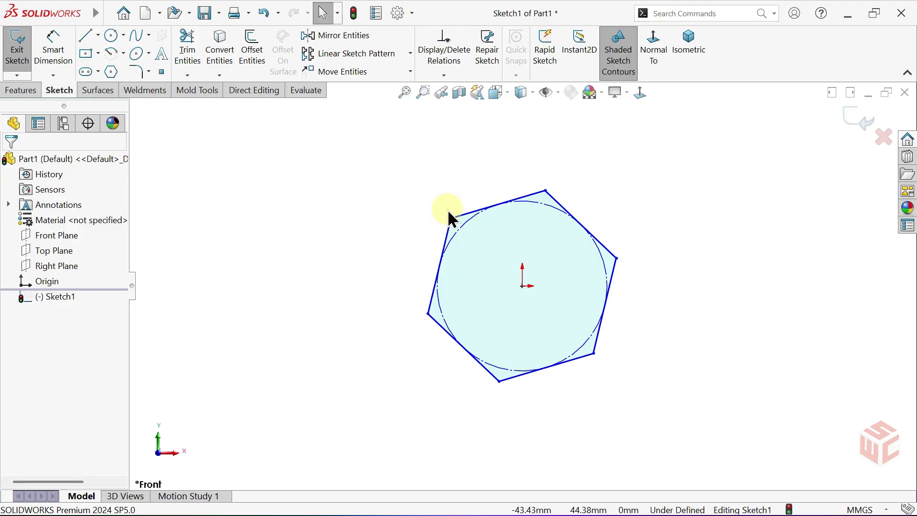
Step: Make the hexagon's top edge horizontal and dimension its inscribed circle to 10 mm
{"action": "left_click", "coordinate": [461, 217]}
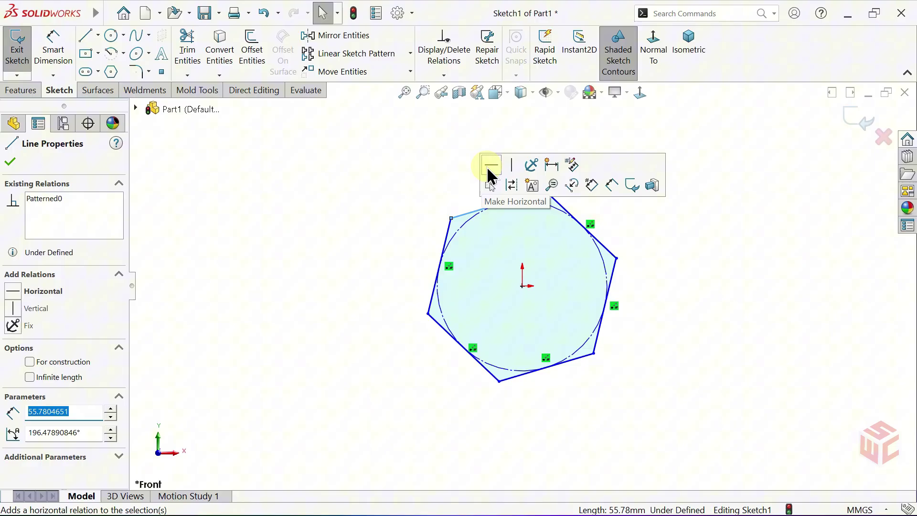
{"action": "left_click", "coordinate": [490, 165]}
{"action": "left_click", "coordinate": [462, 178]}
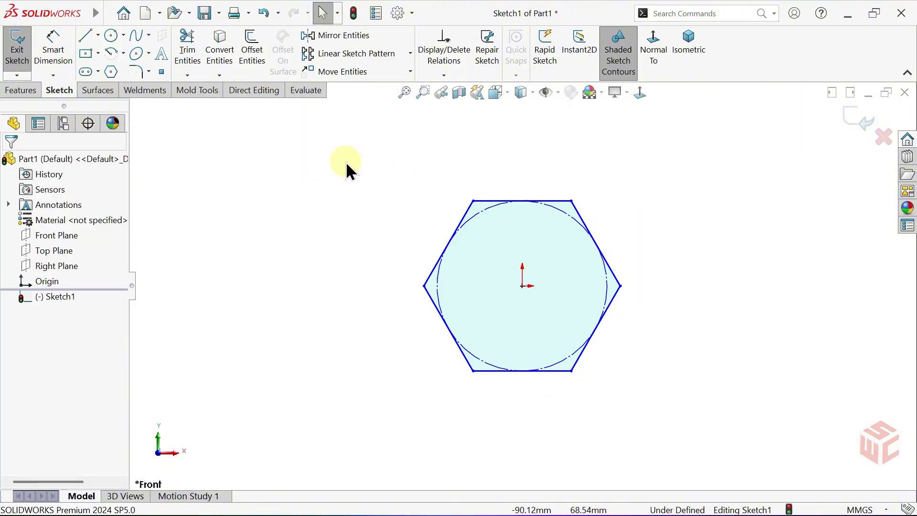
{"action": "left_click", "coordinate": [57, 54]}
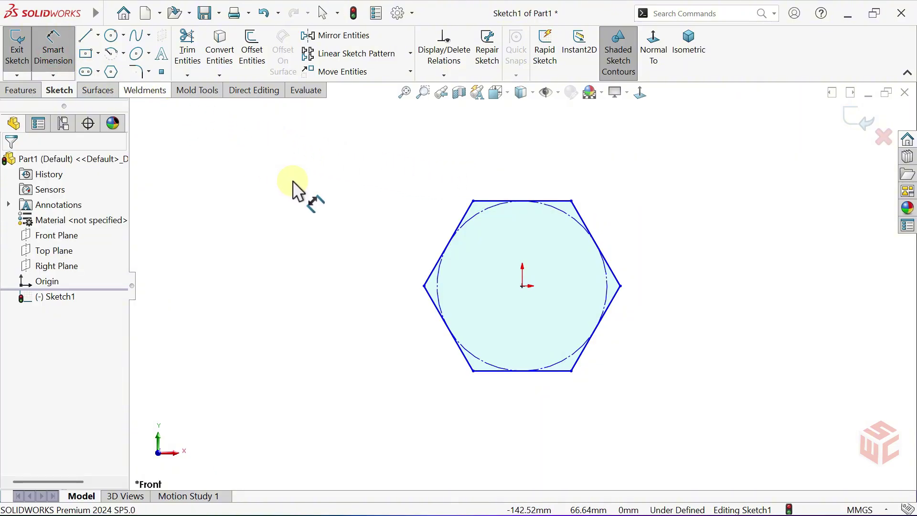
{"action": "left_click", "coordinate": [436, 281]}
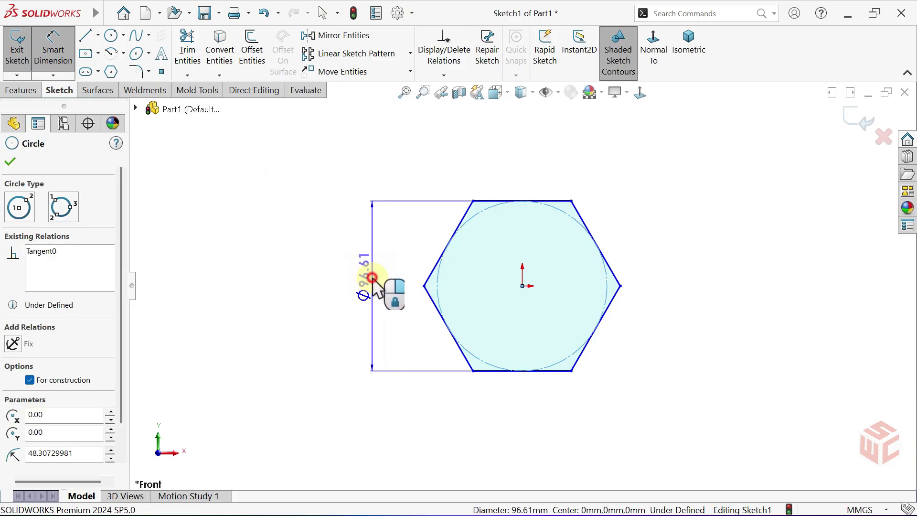
{"action": "left_click", "coordinate": [372, 277]}
{"action": "type", "text": "10"}
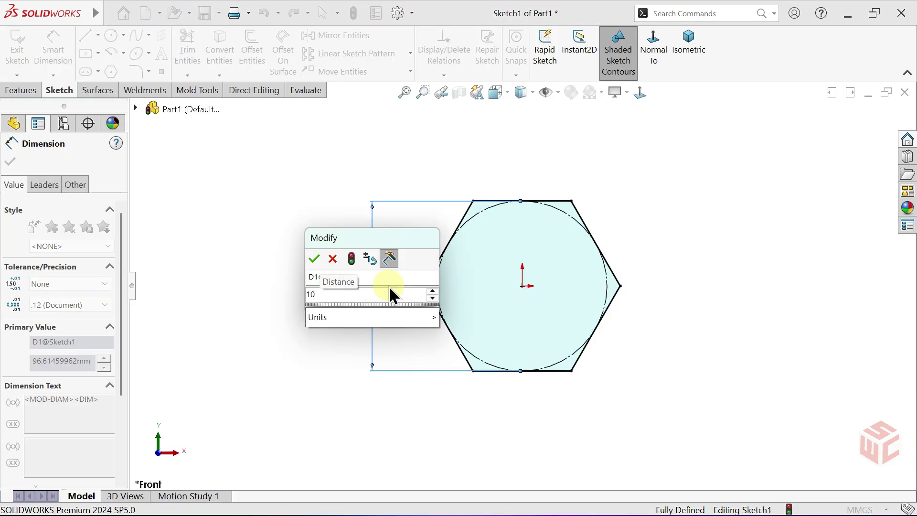
{"action": "key", "text": "Return"}
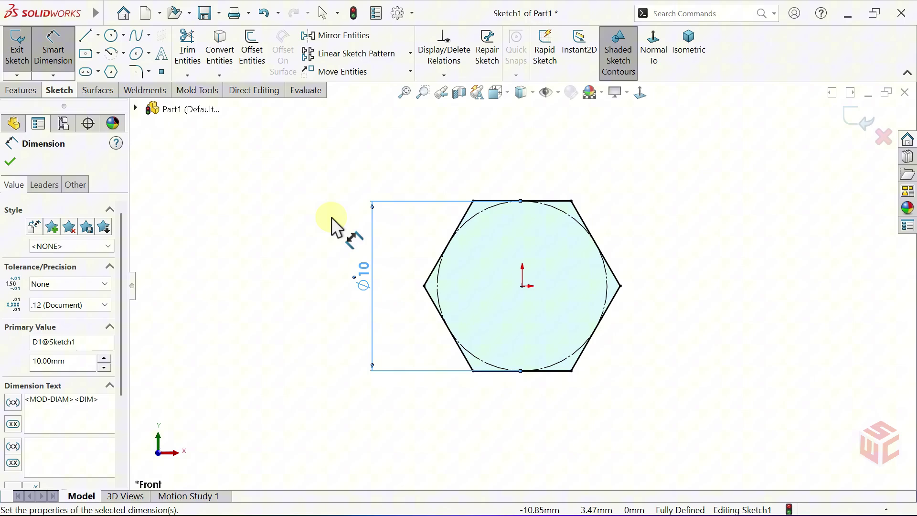
Step: Offset the hexagon 2.30 mm inward with Reverse to form the inner hexagon
{"action": "left_click", "coordinate": [255, 72]}
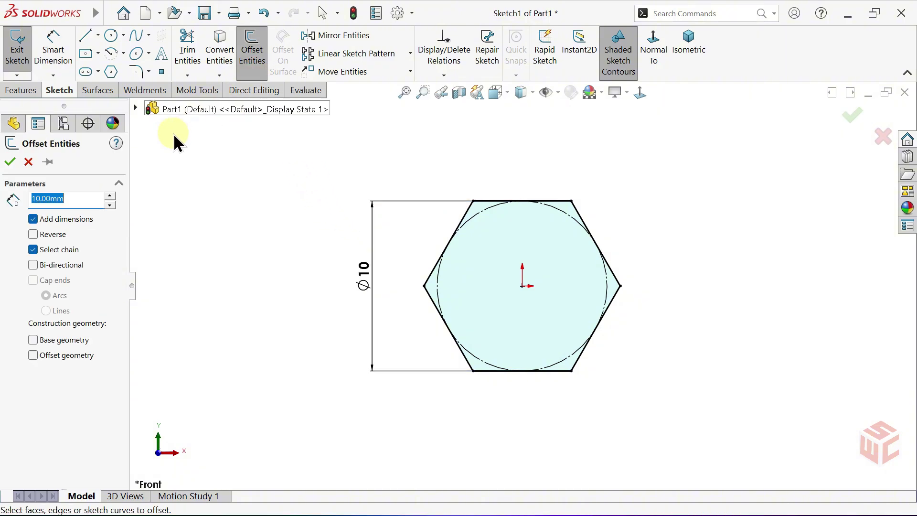
{"action": "left_click", "coordinate": [432, 277]}
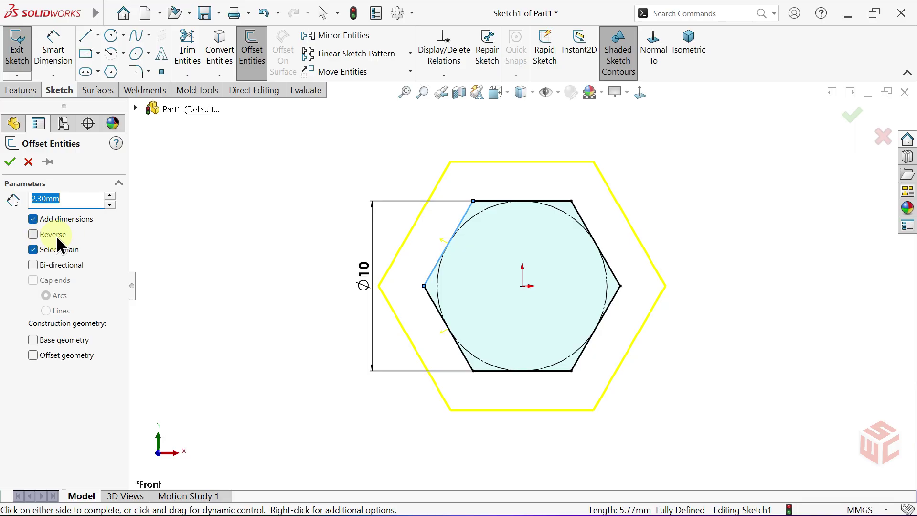
{"action": "left_click", "coordinate": [33, 234]}
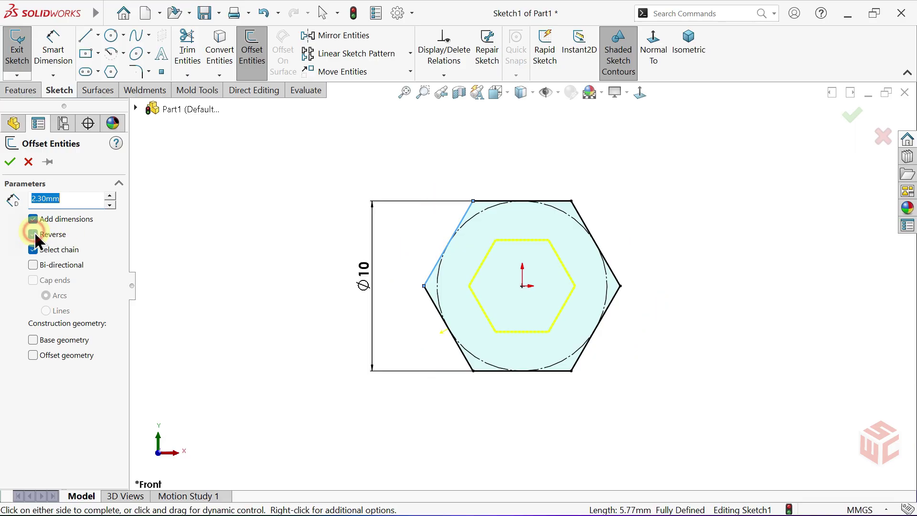
{"action": "left_click", "coordinate": [12, 163]}
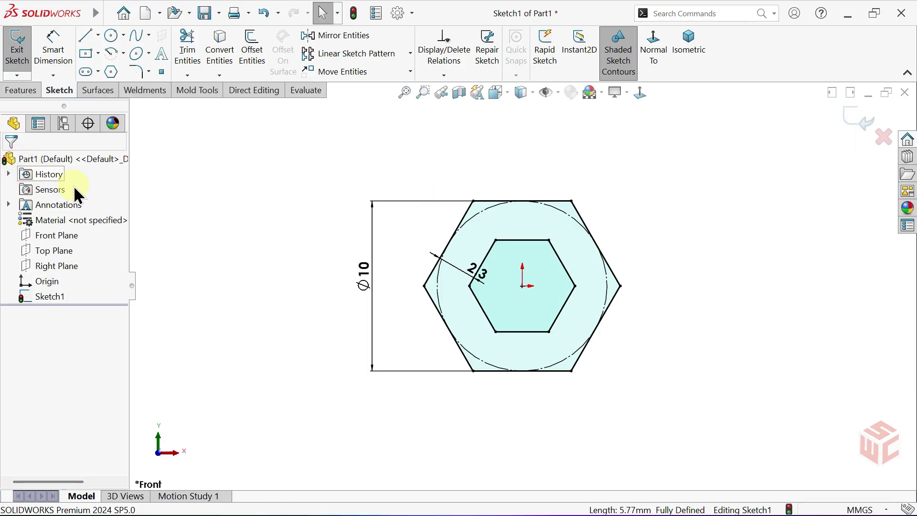
{"action": "left_click", "coordinate": [469, 265]}
{"action": "left_click", "coordinate": [416, 243]}
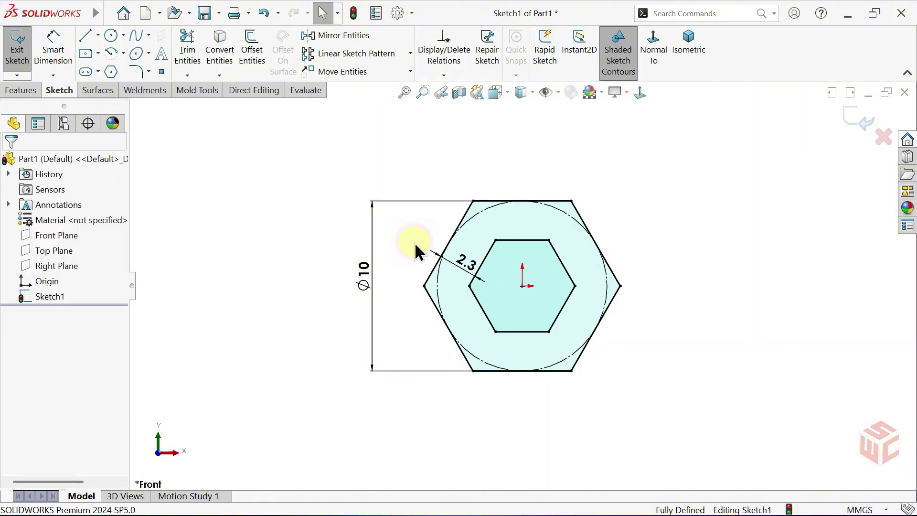
Step: Extrude the hexagonal frame profile Mid Plane to a 2 mm depth
{"action": "left_click", "coordinate": [19, 91]}
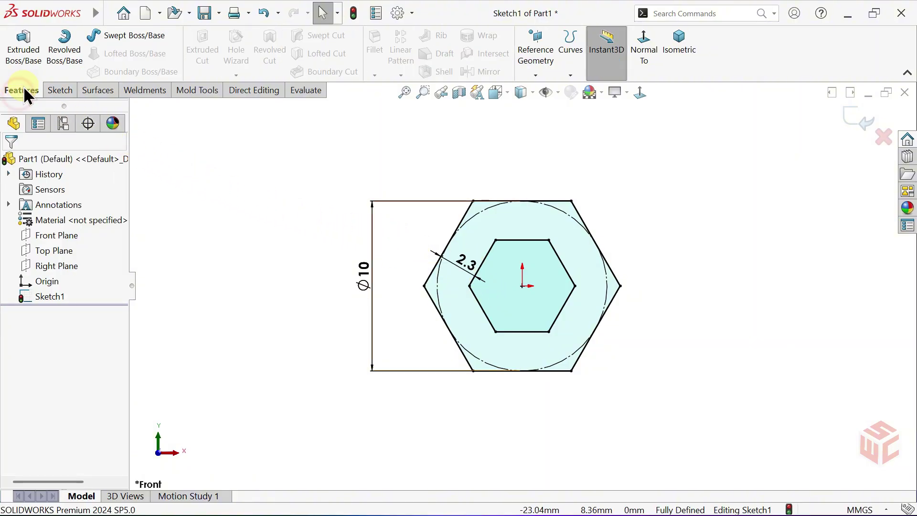
{"action": "left_click", "coordinate": [25, 65]}
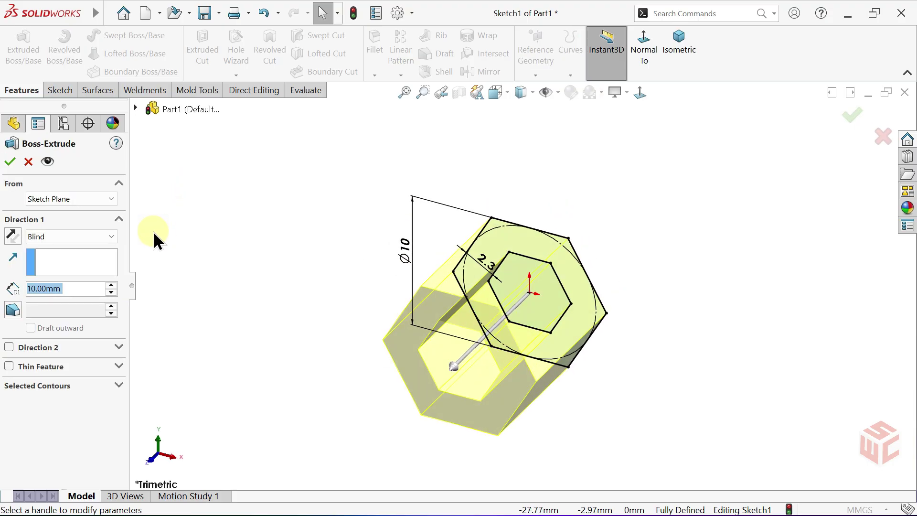
{"action": "left_click", "coordinate": [76, 235]}
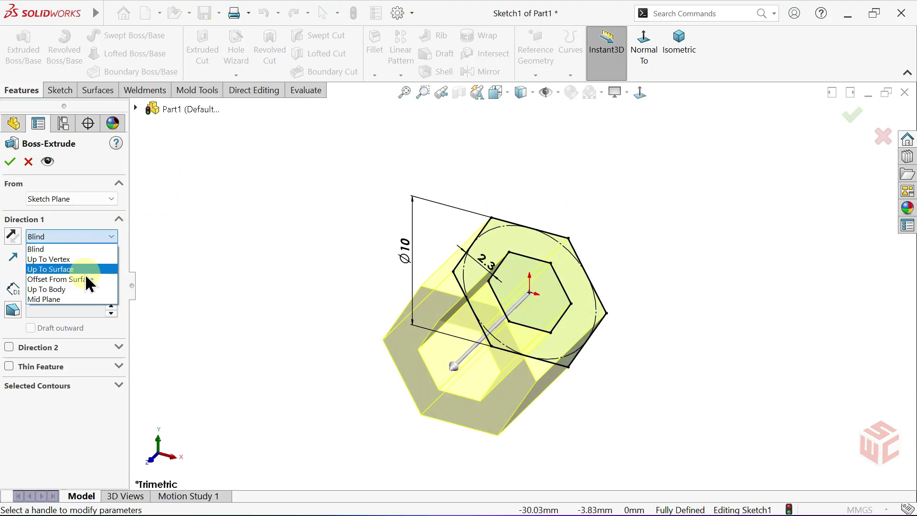
{"action": "left_click", "coordinate": [80, 299]}
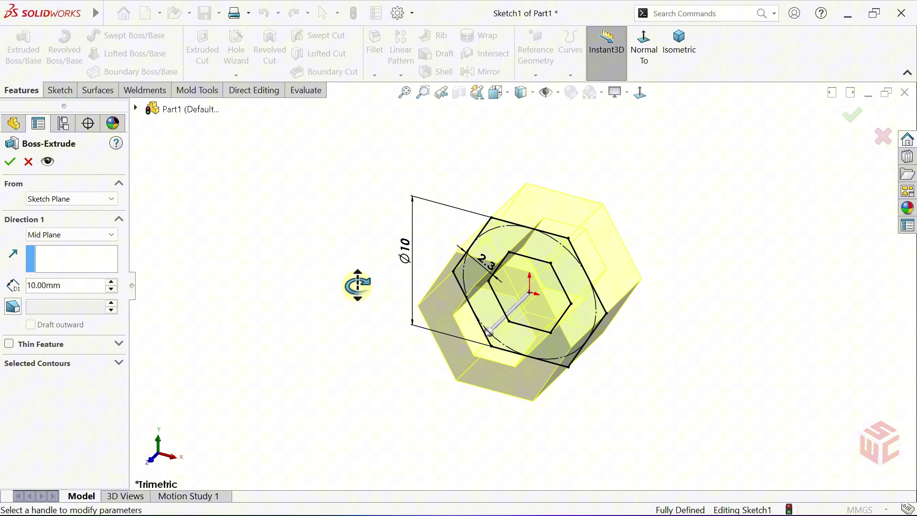
{"action": "mouse_move", "coordinate": [352, 285]}
{"action": "middle_mouse_down"}
{"action": "mouse_move", "coordinate": [297, 268]}
{"action": "mouse_move", "coordinate": [343, 275]}
{"action": "middle_mouse_up"}
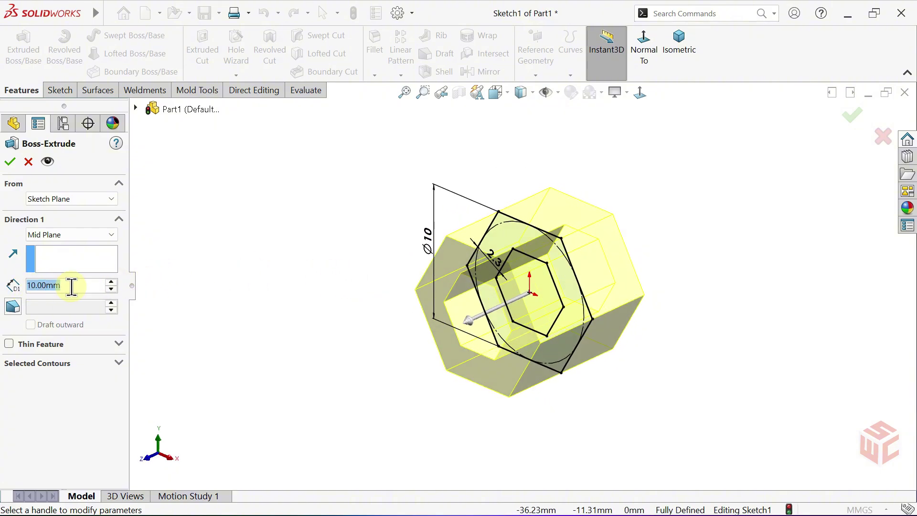
{"action": "type", "text": "2"}
{"action": "key", "text": "Return"}
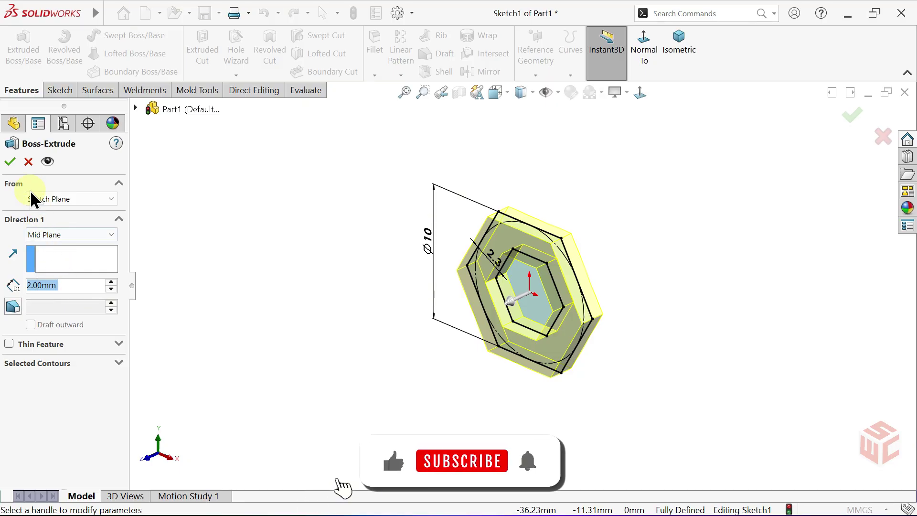
{"action": "left_click", "coordinate": [10, 162]}
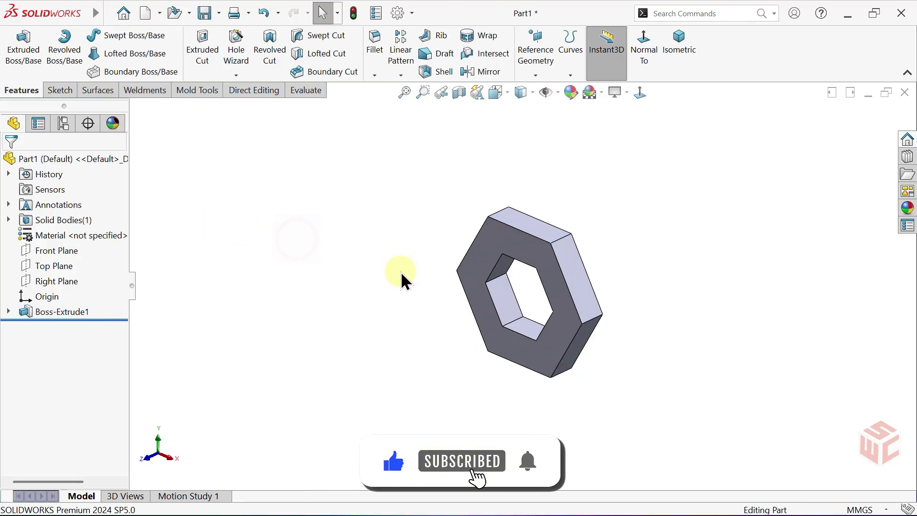
{"action": "middle_click_drag", "start_coordinate": [403, 281], "coordinate": [424, 242]}
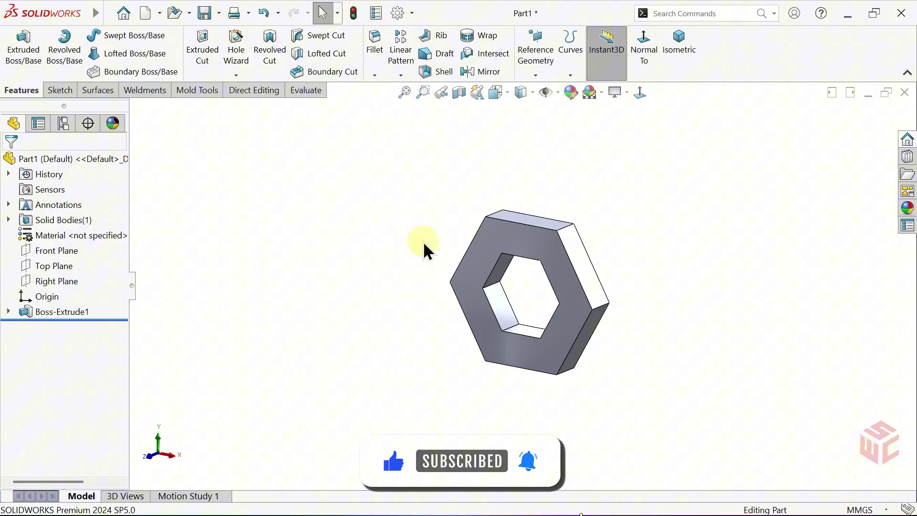
Step: Start a Front Plane sketch and draw a vertical centerline up from the origin
{"action": "left_click", "coordinate": [65, 249]}
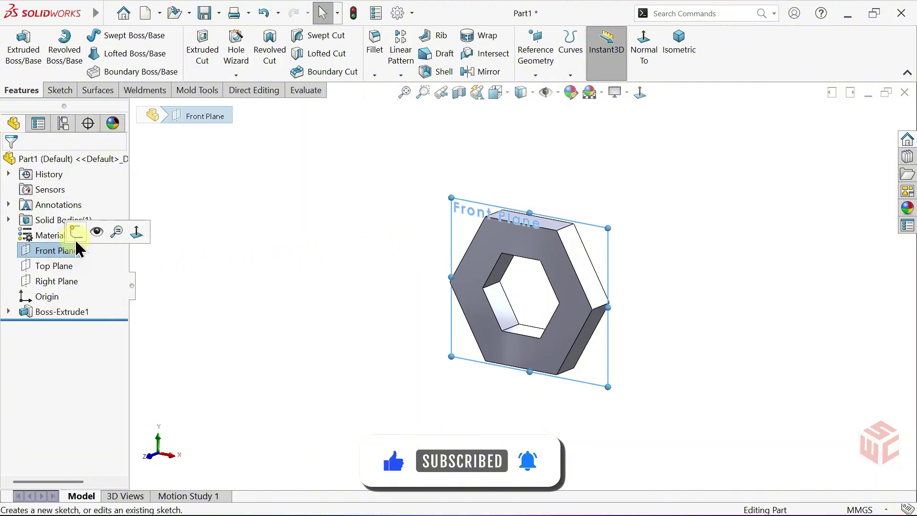
{"action": "left_click", "coordinate": [77, 234]}
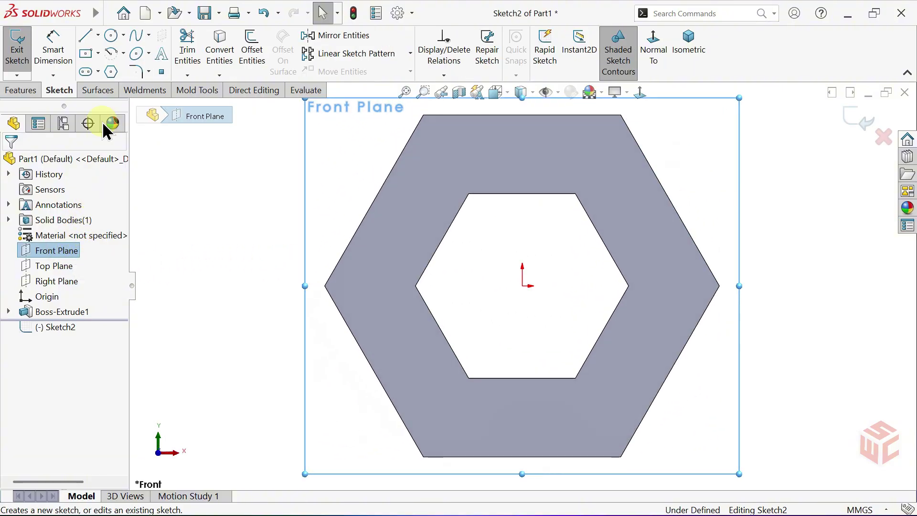
{"action": "left_click", "coordinate": [97, 35]}
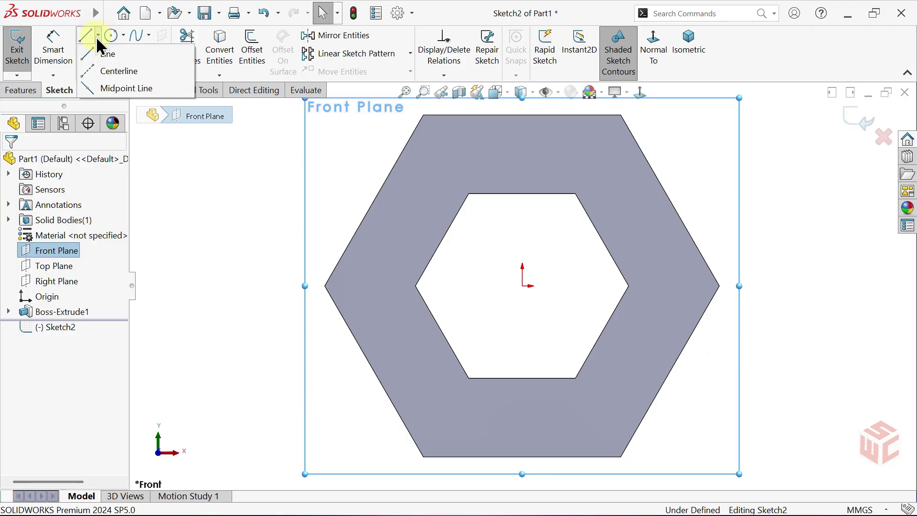
{"action": "left_click", "coordinate": [96, 71]}
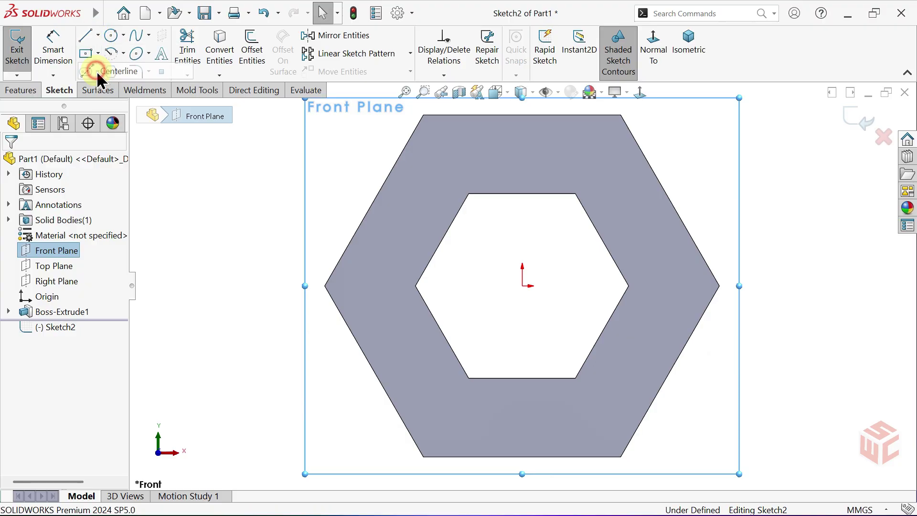
{"action": "left_click", "coordinate": [522, 286]}
{"action": "left_click", "coordinate": [522, 220]}
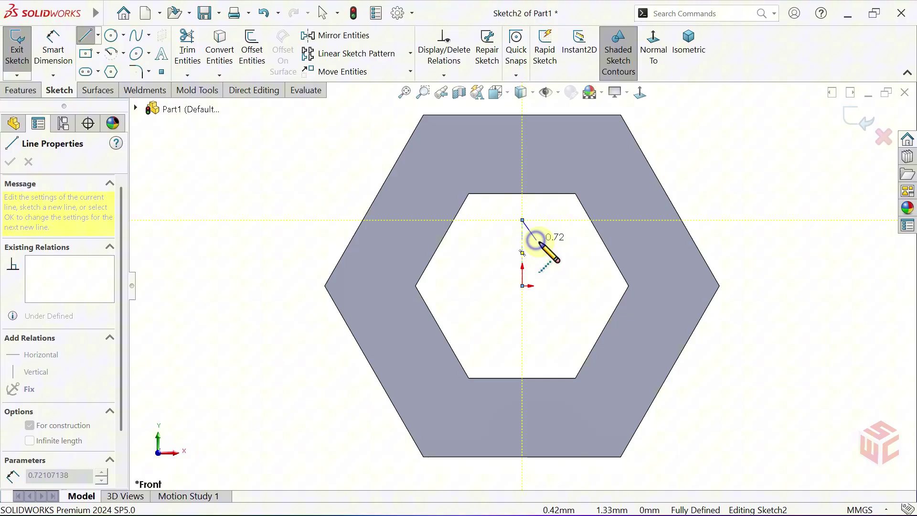
{"action": "right_click", "coordinate": [555, 249]}
{"action": "left_click", "coordinate": [555, 249]}
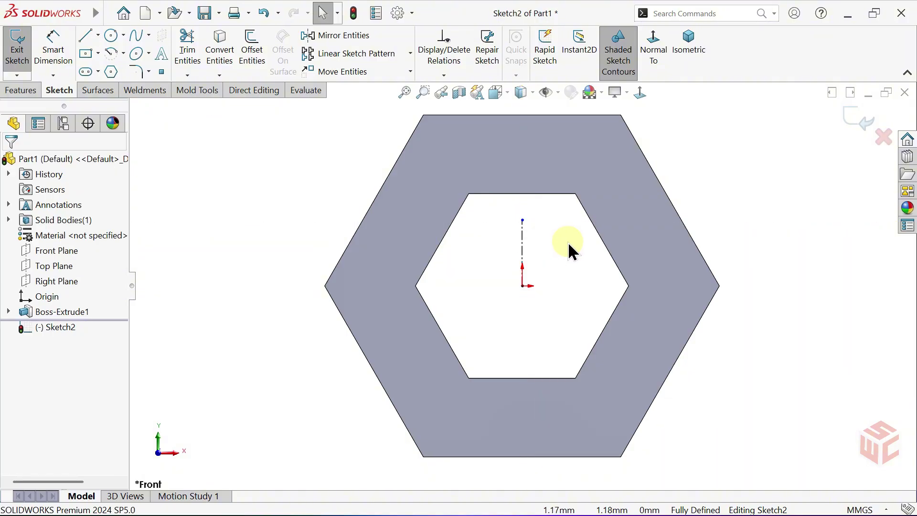
Step: Turn on Dynamic Mirror Entities using the centerline as the mirror axis
{"action": "left_click", "coordinate": [686, 16]}
{"action": "type", "text": "dyn"}
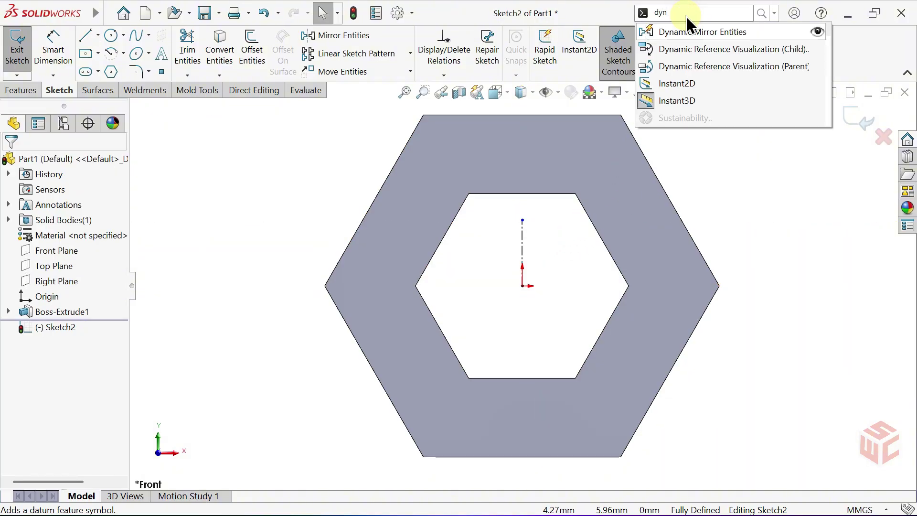
{"action": "left_click", "coordinate": [696, 33]}
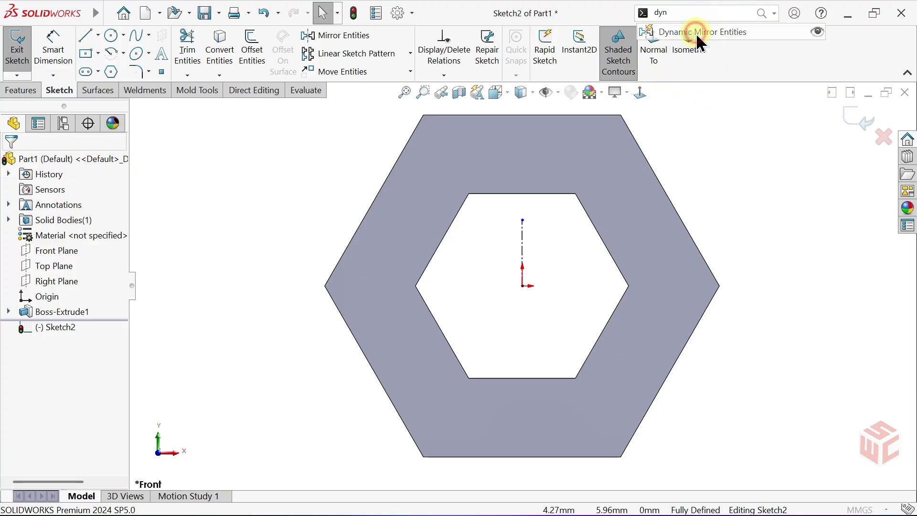
{"action": "left_click", "coordinate": [524, 244]}
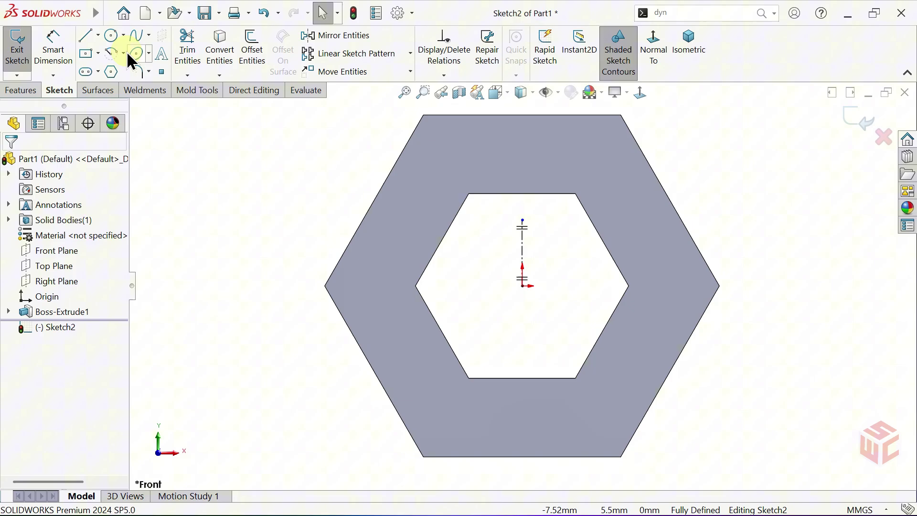
Step: Draw a closed line profile across the hex frame's upper-right side, mirrored to the left
{"action": "left_click", "coordinate": [89, 38]}
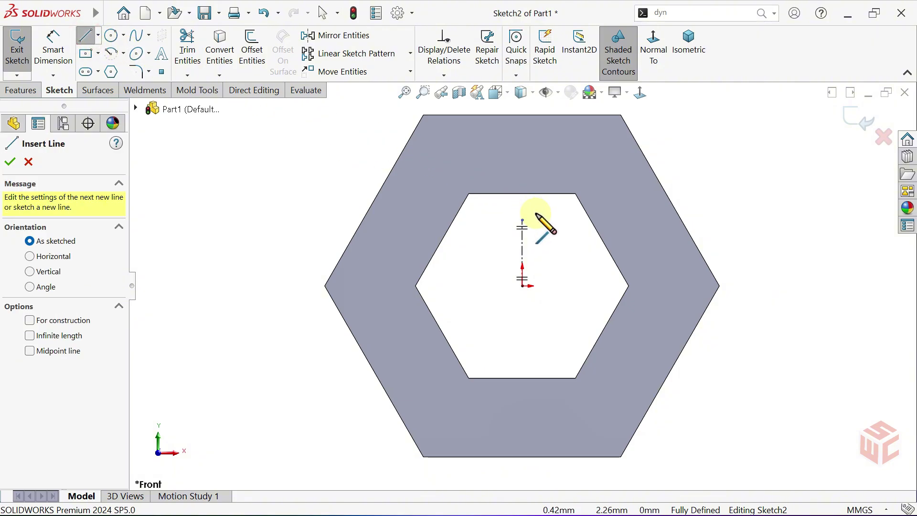
{"action": "middle_click_drag", "start_coordinate": [524, 213], "coordinate": [528, 245], "text": "ctrl"}
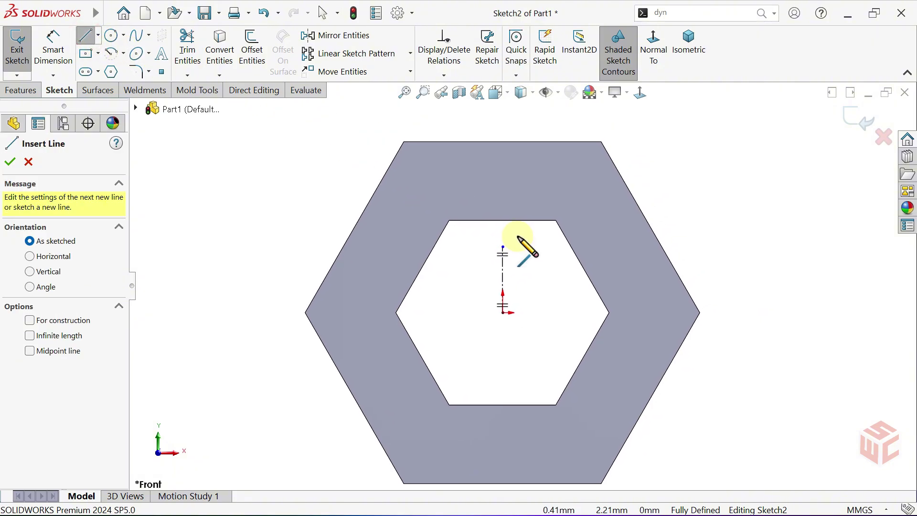
{"action": "left_click", "coordinate": [557, 220]}
{"action": "left_click", "coordinate": [602, 141]}
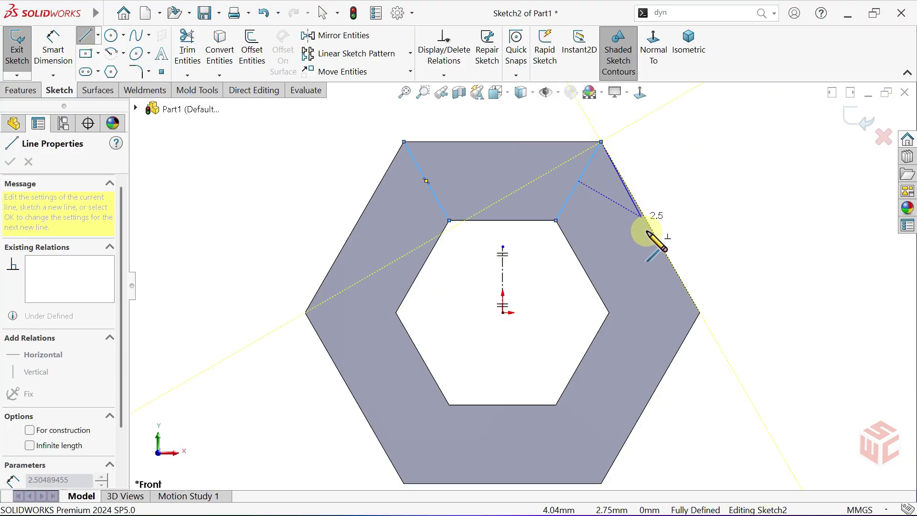
{"action": "left_click", "coordinate": [667, 253]}
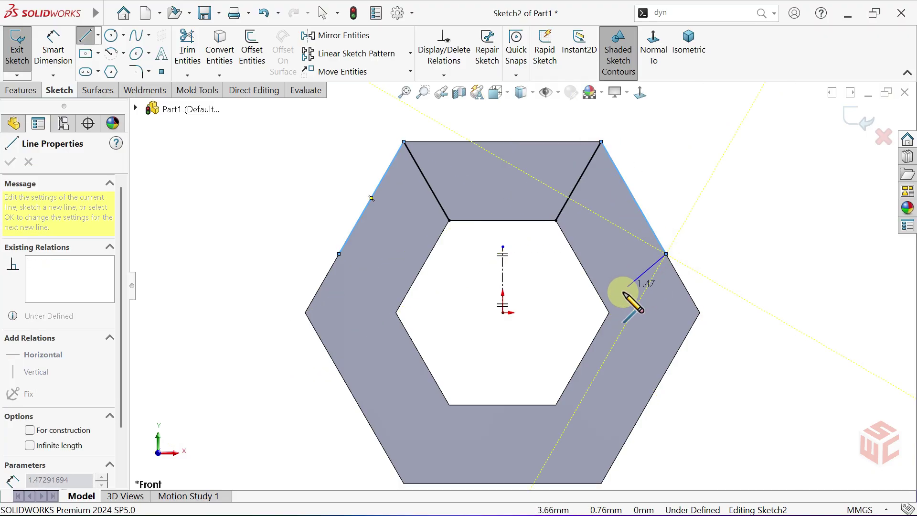
{"action": "left_click", "coordinate": [609, 313]}
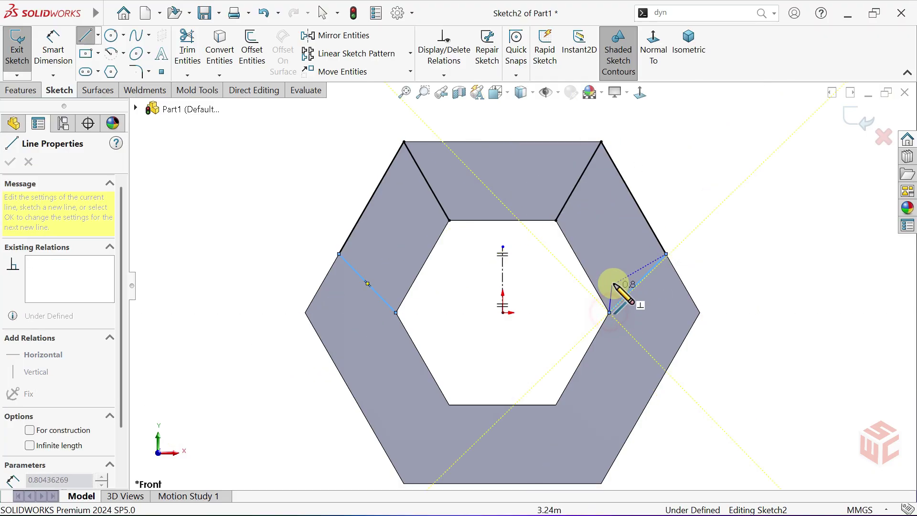
{"action": "left_click", "coordinate": [557, 220]}
{"action": "right_click", "coordinate": [584, 241]}
{"action": "left_click", "coordinate": [595, 242]}
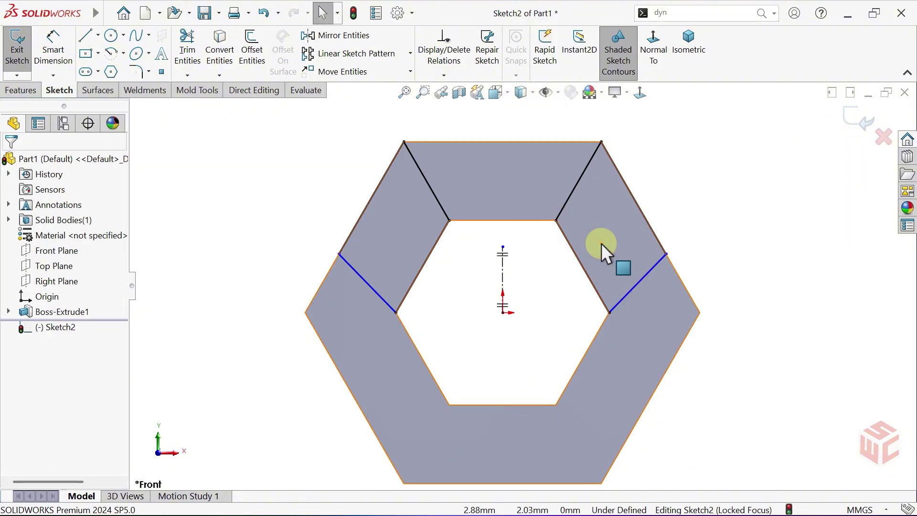
Step: Make the two slanted cut lines parallel
{"action": "left_click", "coordinate": [650, 272]}
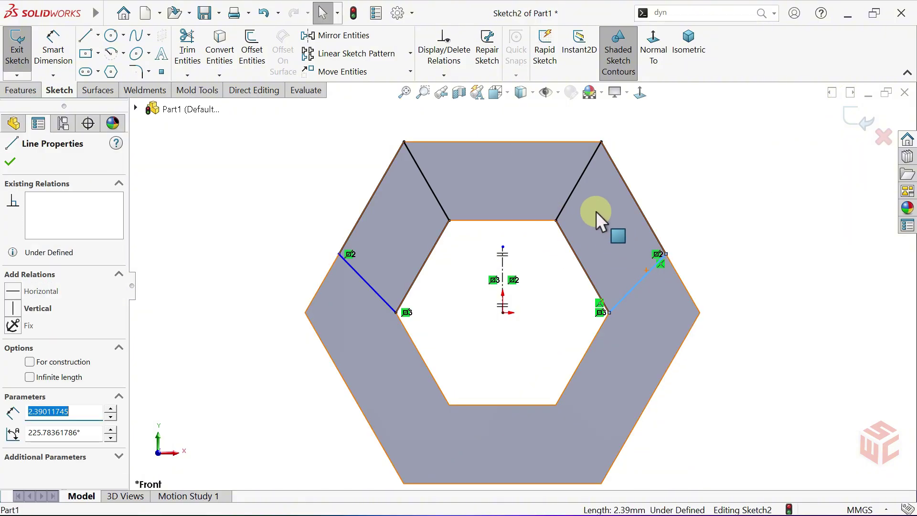
{"action": "left_click", "coordinate": [576, 191], "text": "ctrl"}
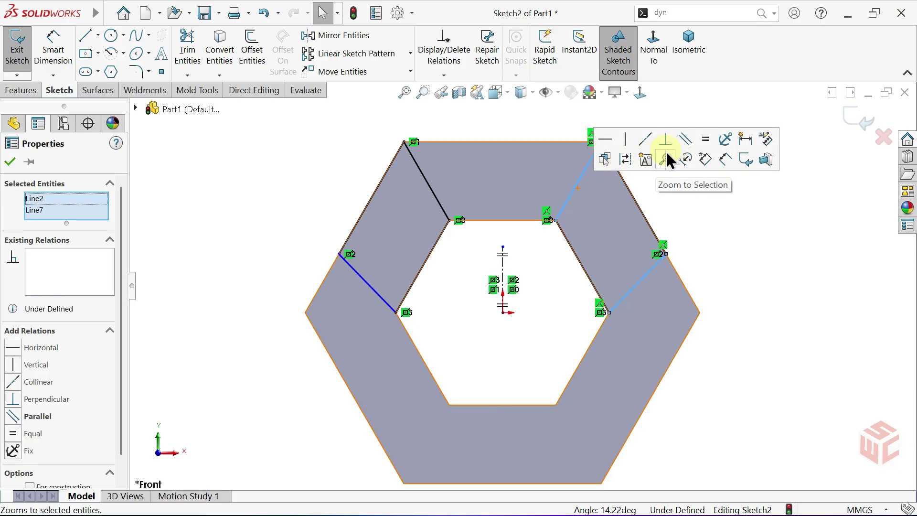
{"action": "left_click", "coordinate": [684, 140]}
{"action": "left_click", "coordinate": [671, 204]}
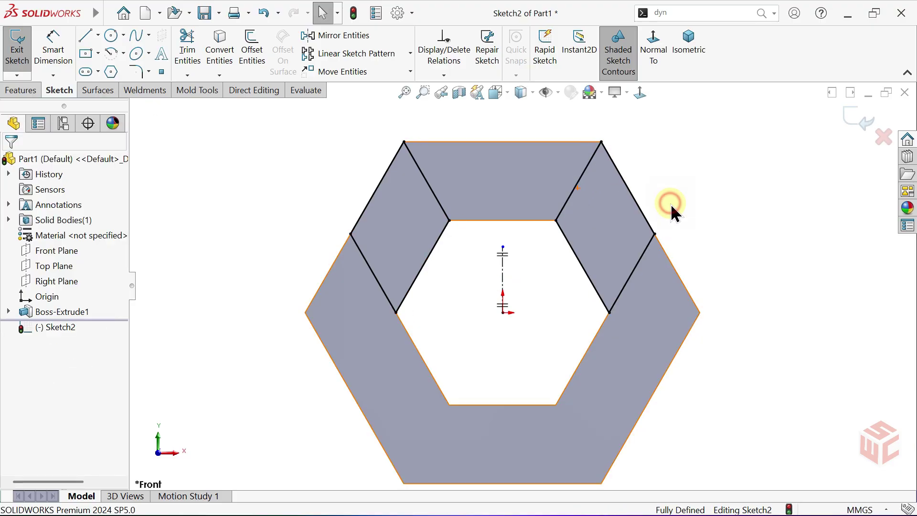
Step: Exit the sketch, switch to isometric view, and turn on RealView Graphics
{"action": "key", "text": "z"}
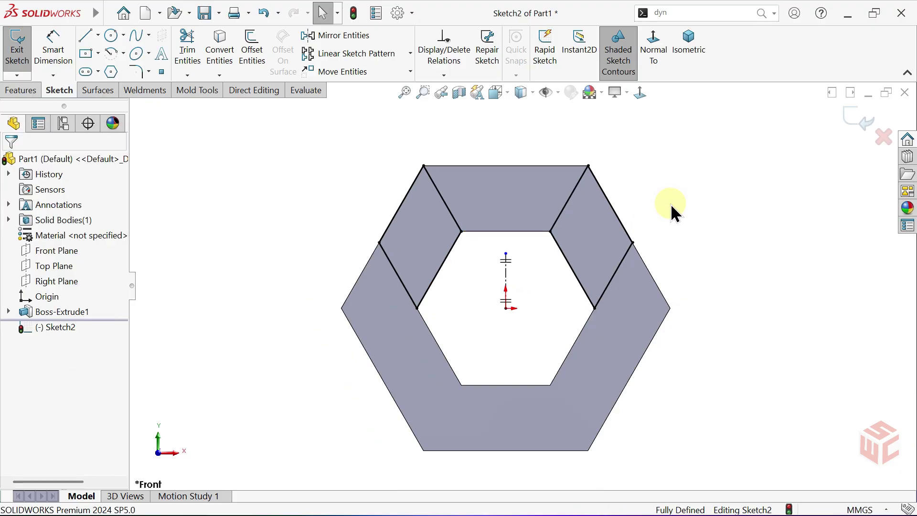
{"action": "left_click", "coordinate": [857, 120]}
{"action": "left_click", "coordinate": [679, 48]}
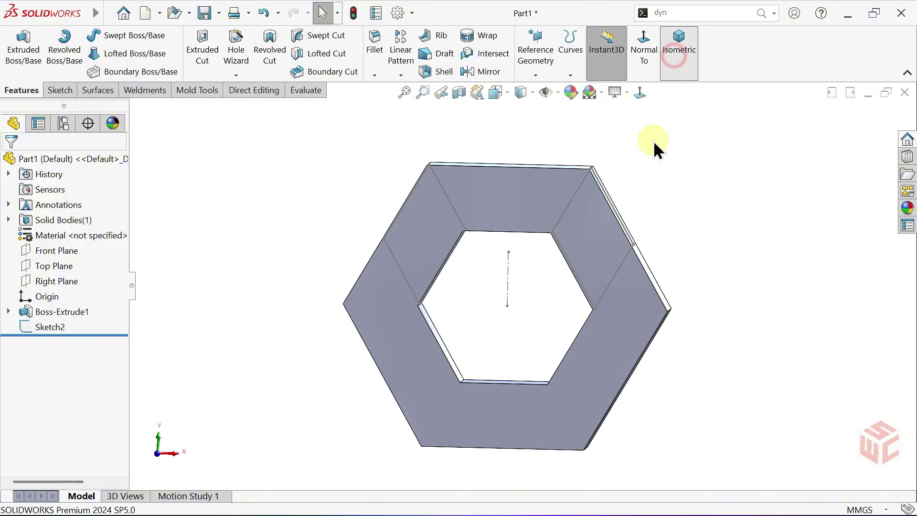
{"action": "middle_click_drag", "start_coordinate": [632, 236], "coordinate": [628, 210]}
{"action": "left_click", "coordinate": [624, 91]}
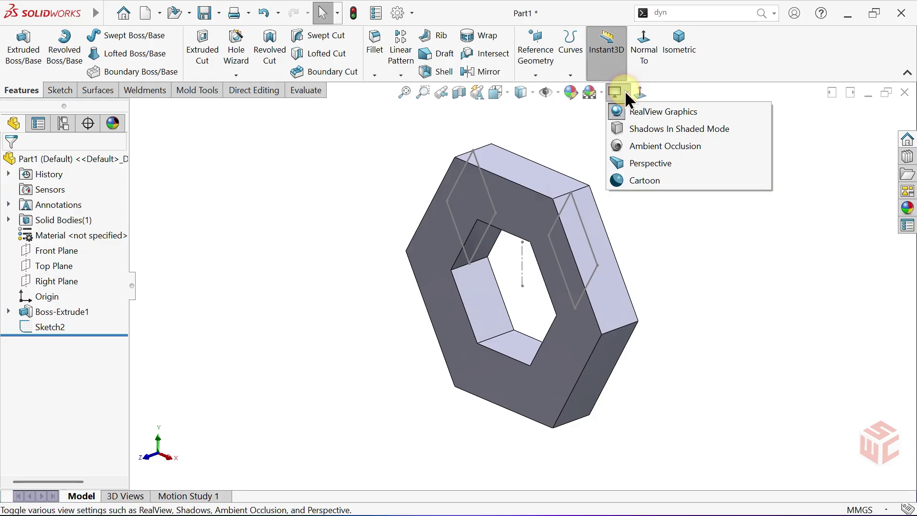
{"action": "left_click", "coordinate": [619, 112]}
{"action": "middle_click_drag", "start_coordinate": [643, 212], "coordinate": [653, 214]}
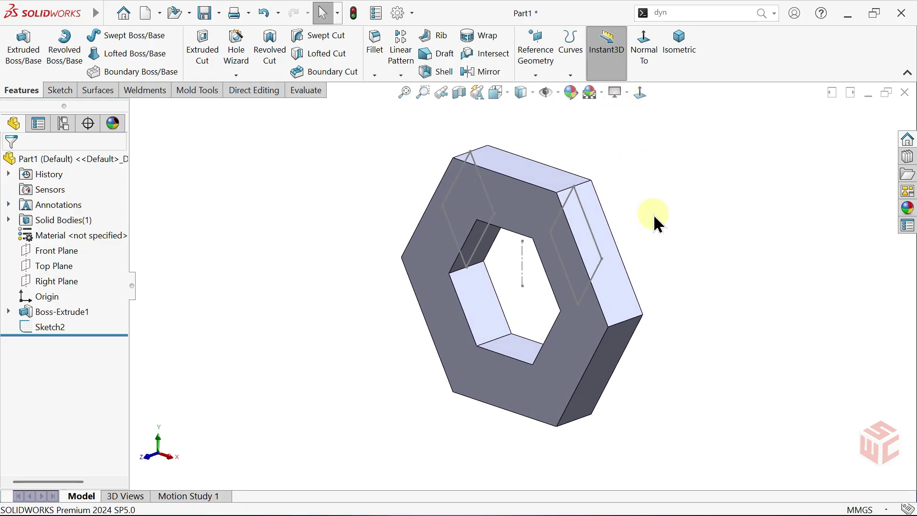
Step: Fillet the six connected outer corner edges with a 1 mm radius
{"action": "left_click", "coordinate": [376, 59]}
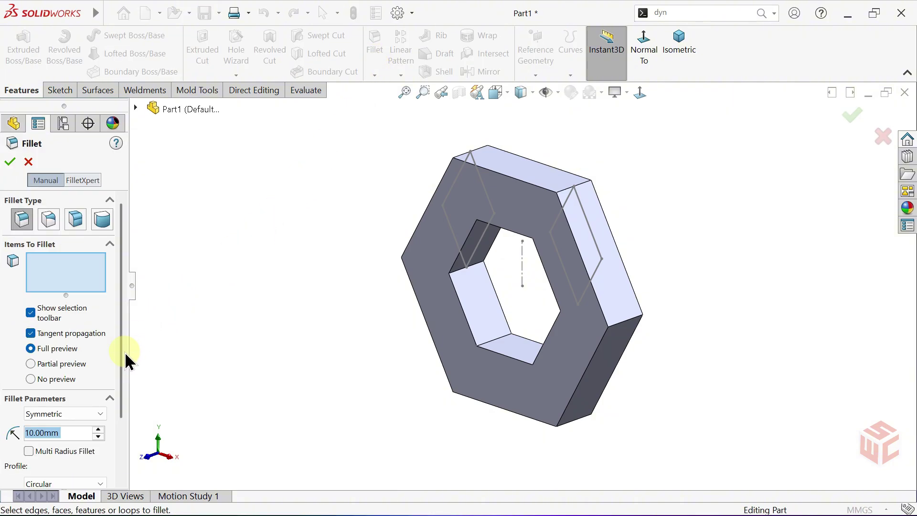
{"action": "scroll", "coordinate": [120, 352], "scroll_direction": "down", "scroll_amount": 2}
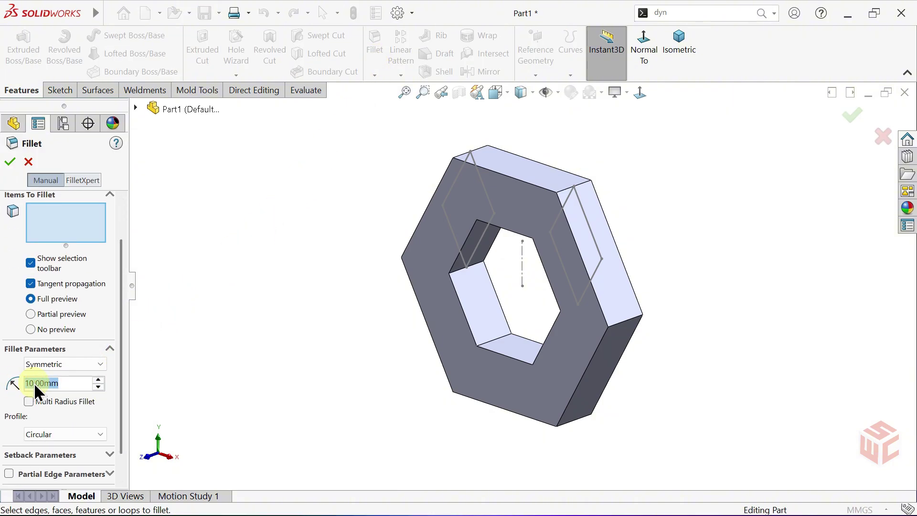
{"action": "type", "text": "1"}
{"action": "key", "text": "Return"}
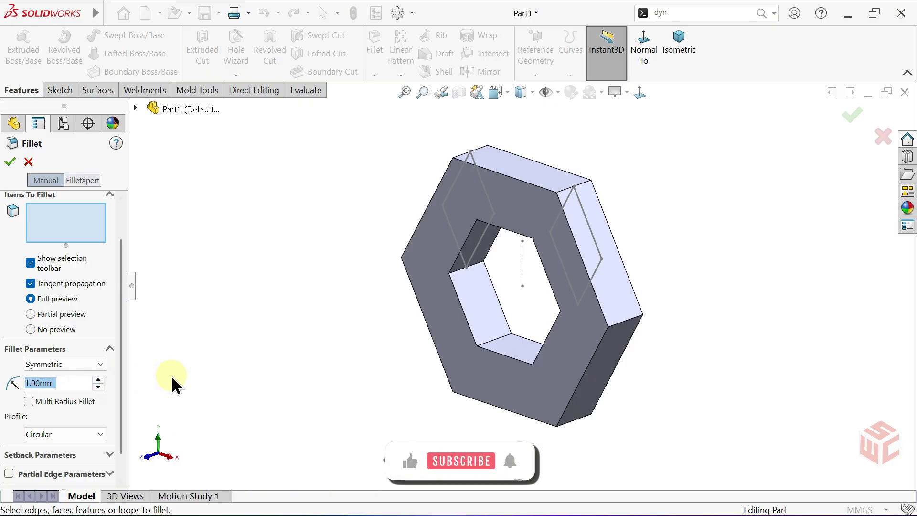
{"action": "middle_click_drag", "start_coordinate": [564, 326], "coordinate": [600, 308]}
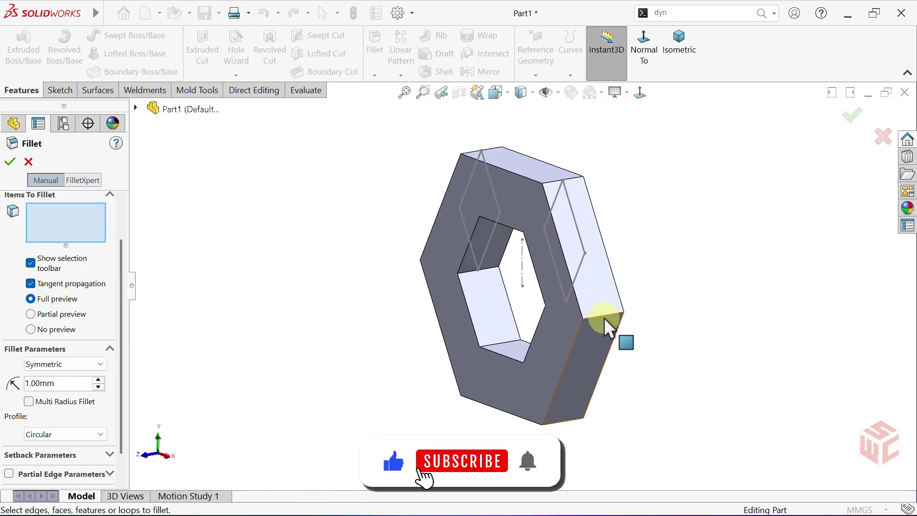
{"action": "left_click", "coordinate": [605, 317]}
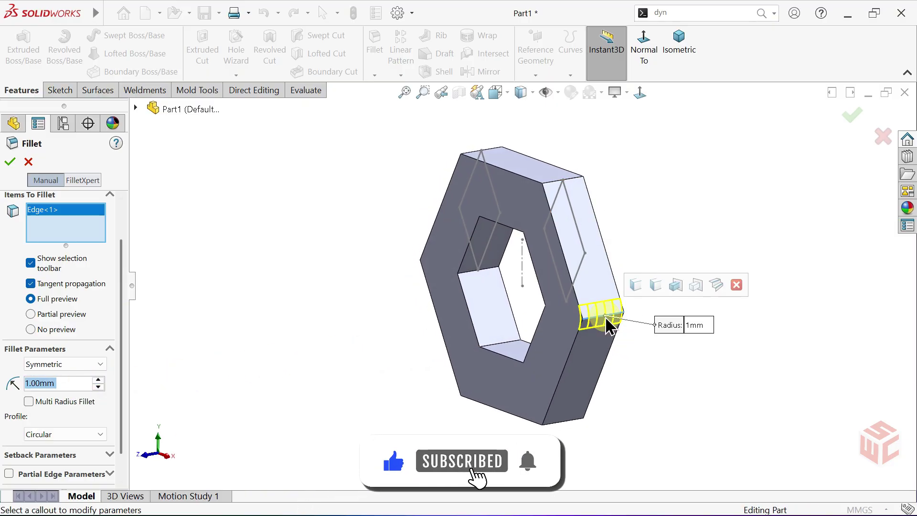
{"action": "left_click", "coordinate": [637, 288]}
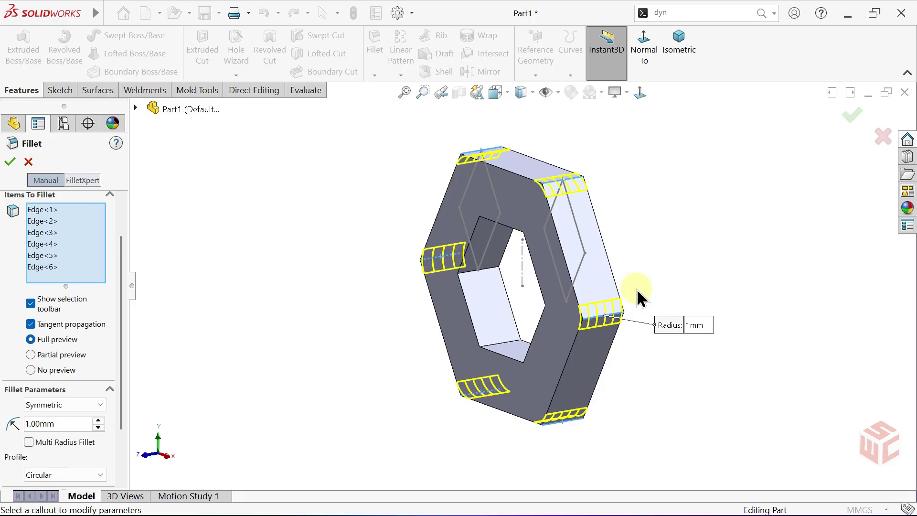
{"action": "left_click", "coordinate": [10, 161]}
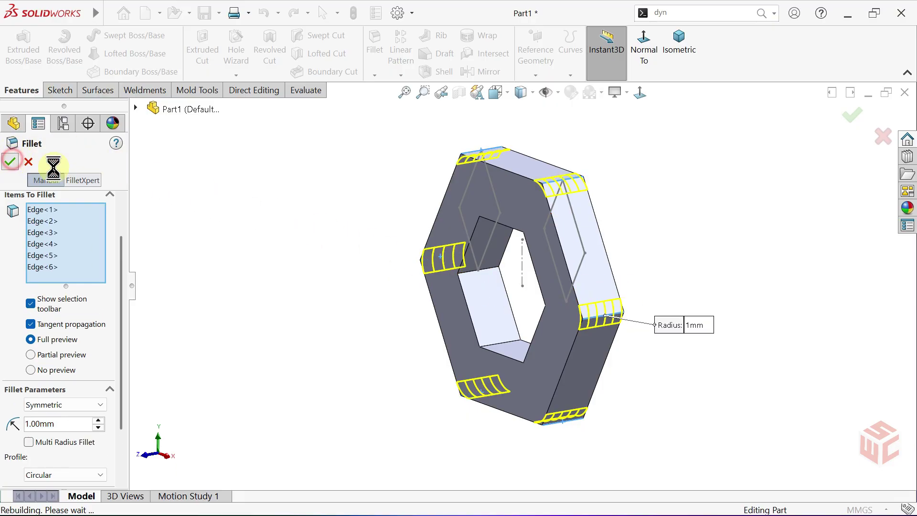
{"action": "middle_click_drag", "start_coordinate": [374, 263], "coordinate": [417, 291]}
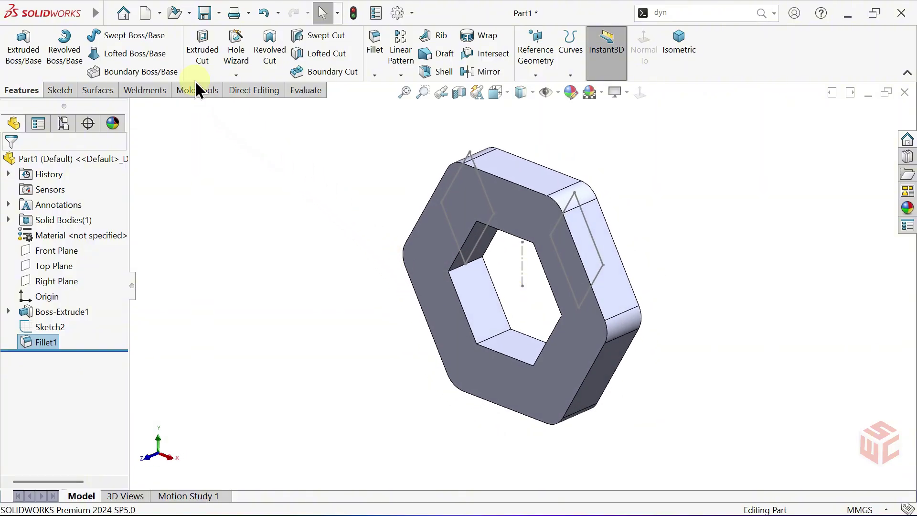
Step: Set up a reversed cut on the right-side profile starting at a 0.125 mm offset
{"action": "left_click", "coordinate": [200, 67]}
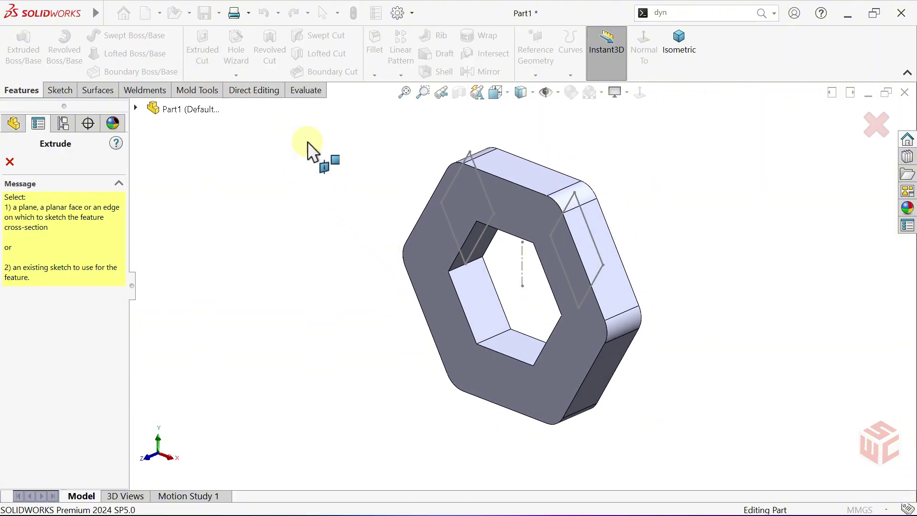
{"action": "left_click", "coordinate": [595, 239]}
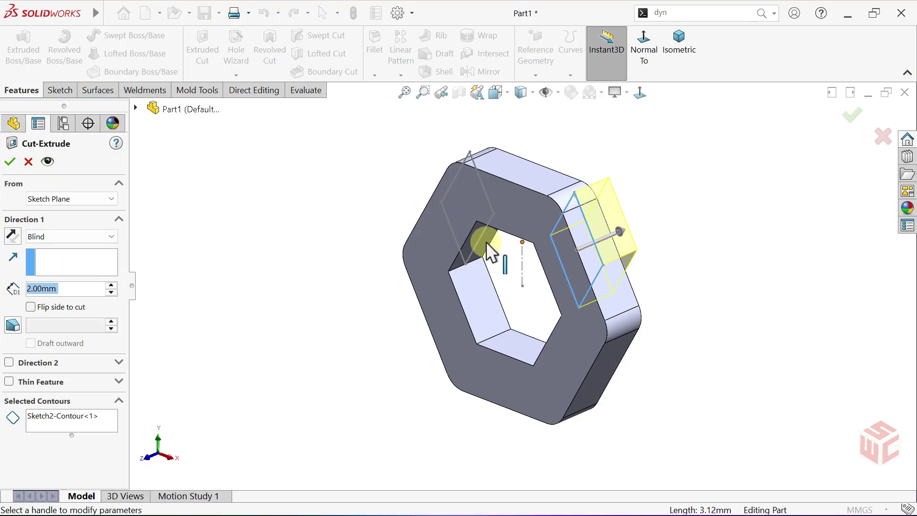
{"action": "left_click", "coordinate": [15, 236]}
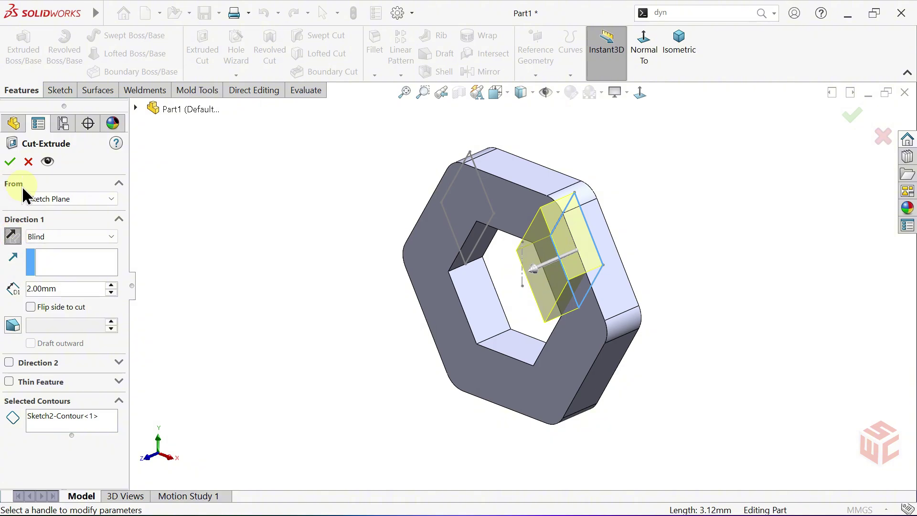
{"action": "left_click", "coordinate": [65, 197]}
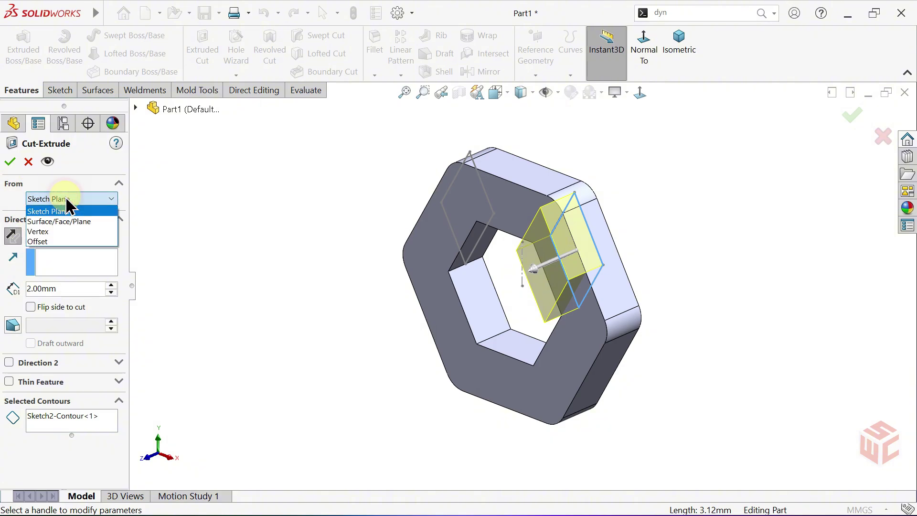
{"action": "left_click", "coordinate": [64, 241]}
{"action": "left_click", "coordinate": [77, 220]}
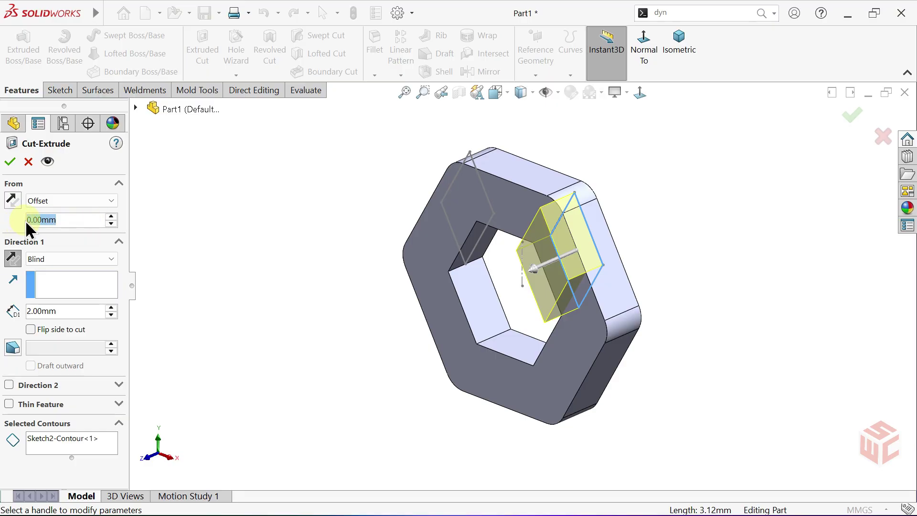
{"action": "type", "text": "0.125"}
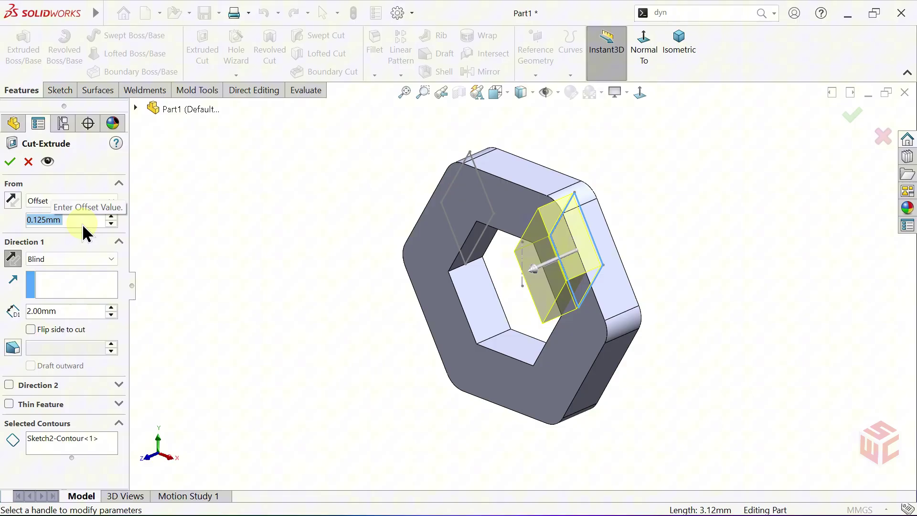
{"action": "key", "text": "Return"}
Step: Apply the 2 mm blind cut and inspect it from side and tilted views
{"action": "middle_click_drag", "start_coordinate": [389, 242], "coordinate": [543, 250]}
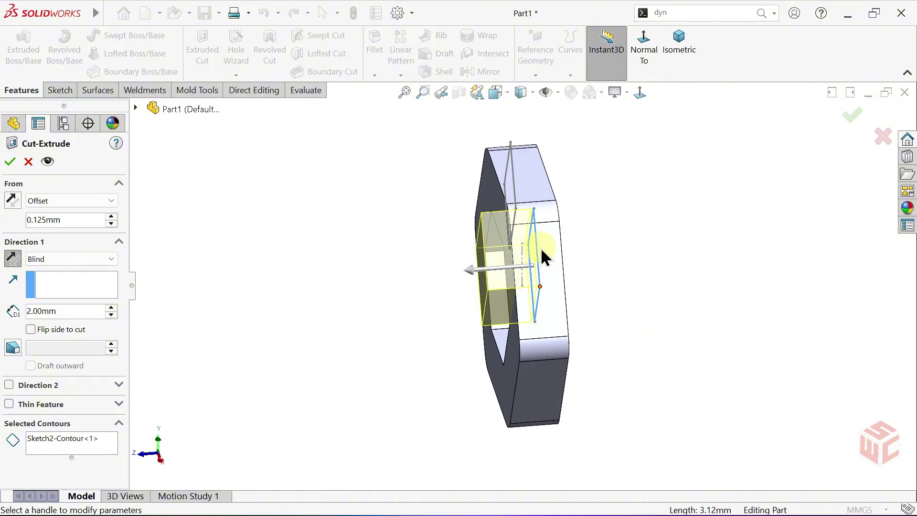
{"action": "scroll", "coordinate": [543, 250], "scroll_direction": "down", "scroll_amount": 10}
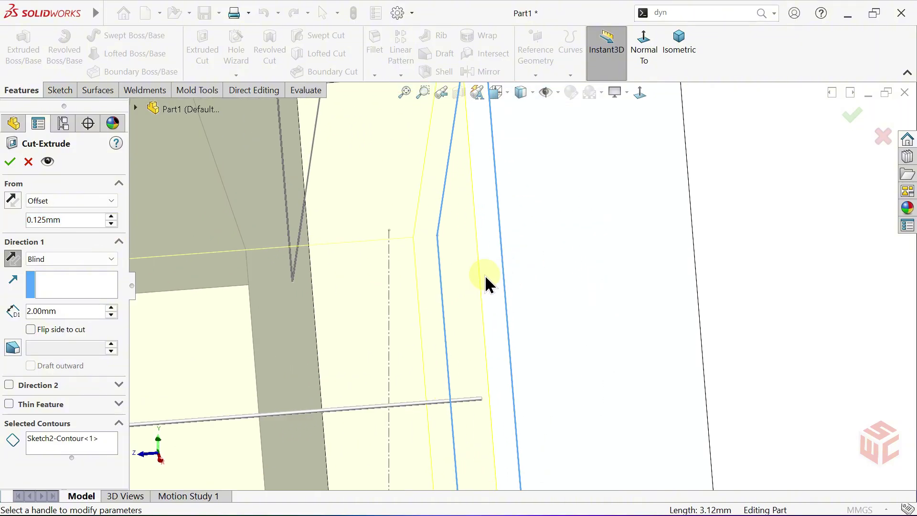
{"action": "left_click", "coordinate": [9, 162]}
{"action": "scroll", "coordinate": [325, 263], "scroll_direction": "up", "scroll_amount": 8}
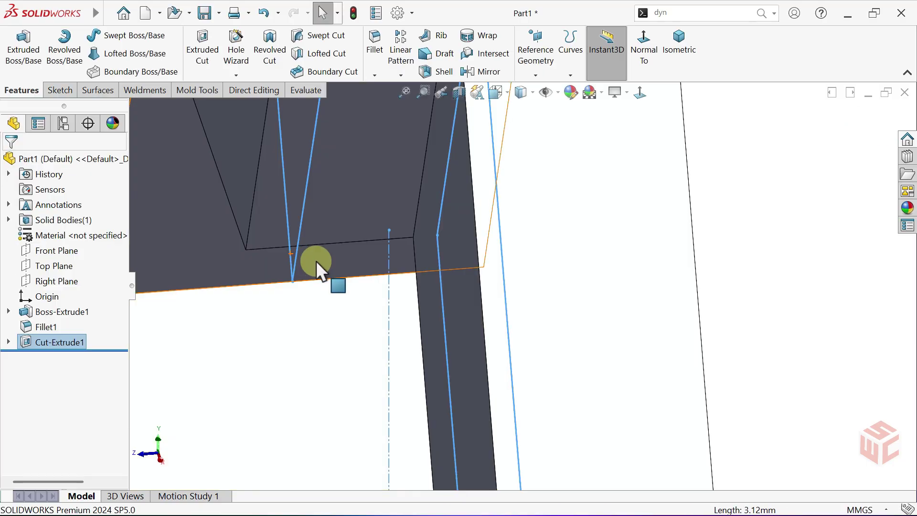
{"action": "key", "text": "ctrl+4"}
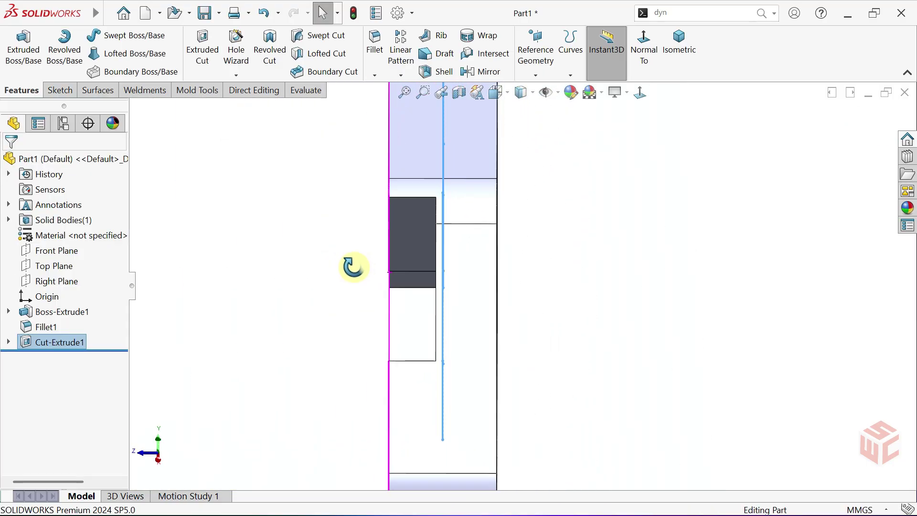
{"action": "left_click", "coordinate": [351, 271]}
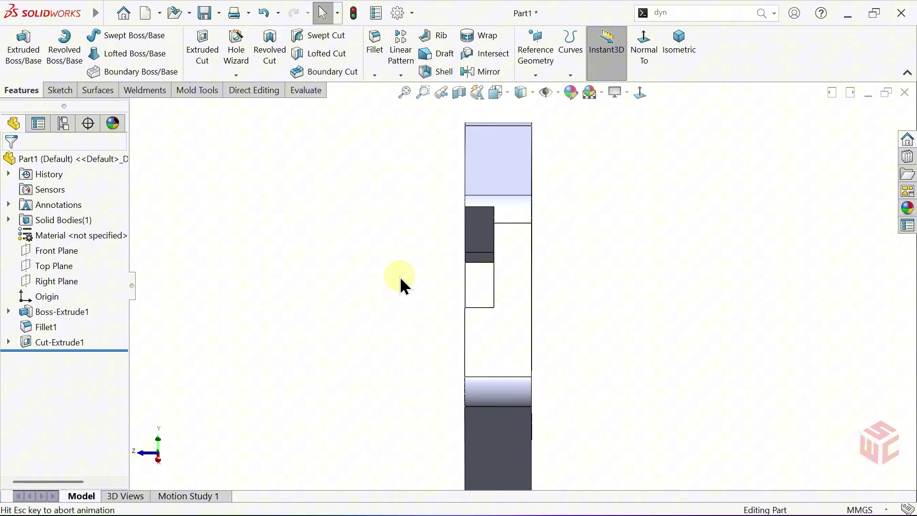
{"action": "middle_click_drag", "start_coordinate": [401, 280], "coordinate": [461, 263]}
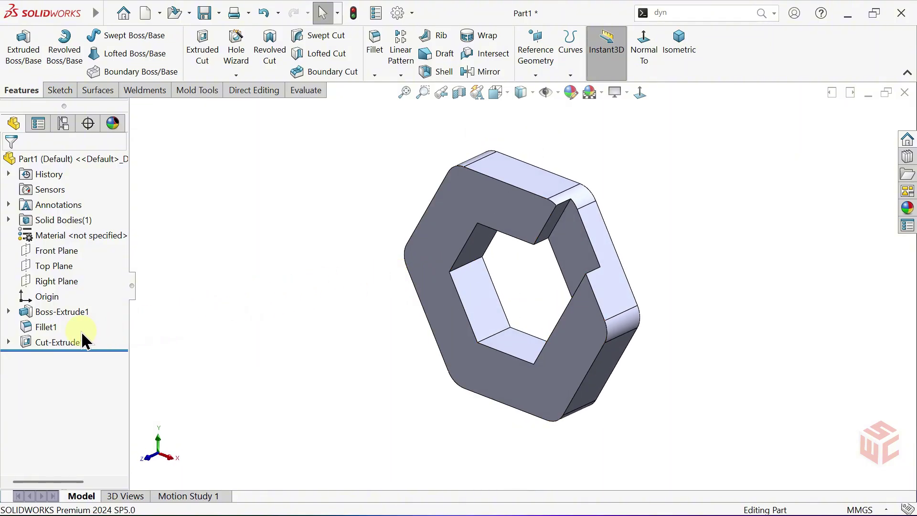
{"action": "left_click", "coordinate": [10, 342]}
Step: Show Sketch2 on the model and orbit to the ring's other side
{"action": "left_click", "coordinate": [66, 358]}
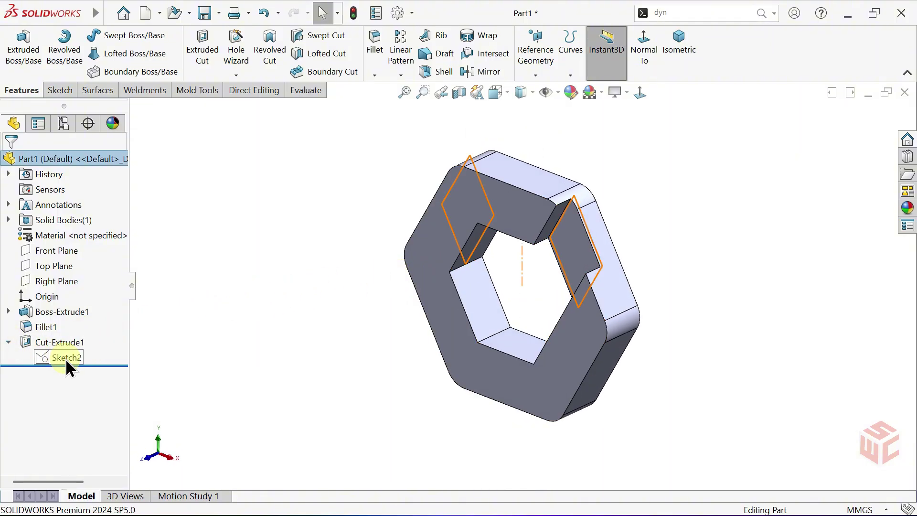
{"action": "left_click", "coordinate": [77, 340]}
{"action": "left_click", "coordinate": [266, 309]}
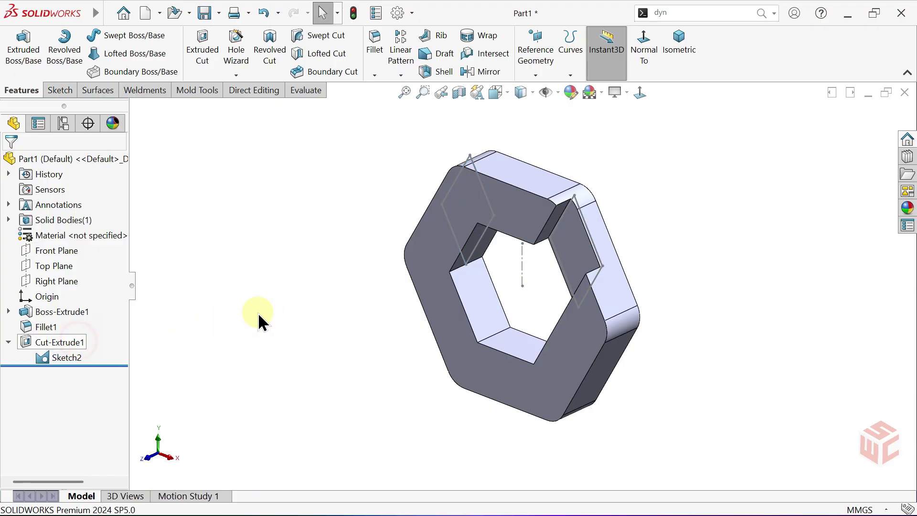
{"action": "middle_click_drag", "start_coordinate": [299, 313], "coordinate": [401, 301]}
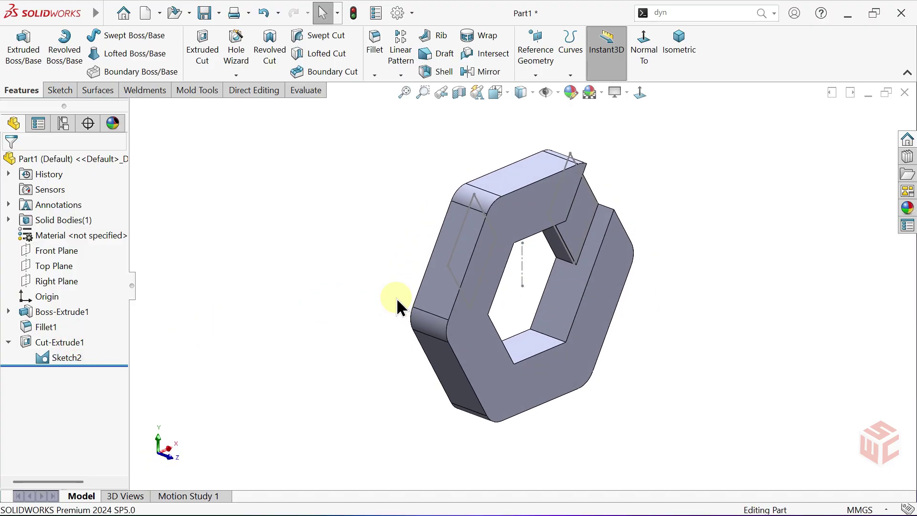
Step: Set up a second cut on the other Sketch2 contour, offset 0.125 mm
{"action": "left_click", "coordinate": [202, 66]}
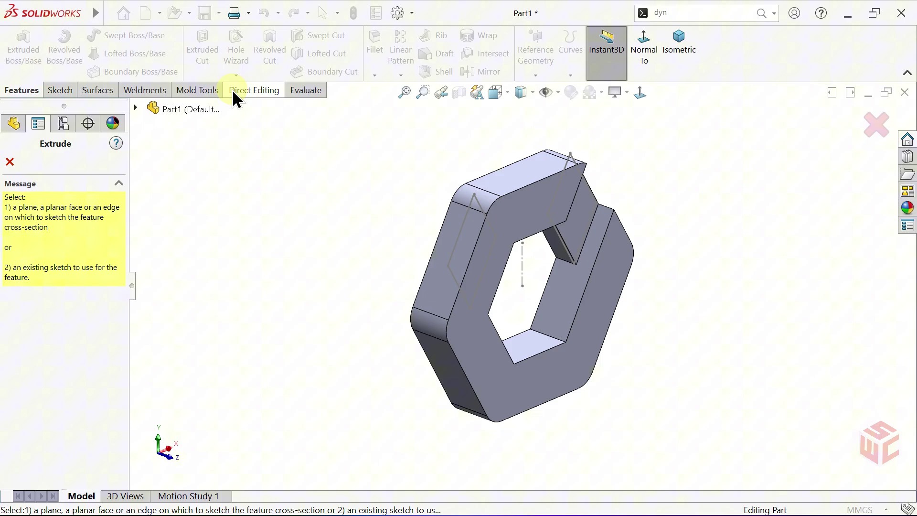
{"action": "left_click", "coordinate": [457, 244]}
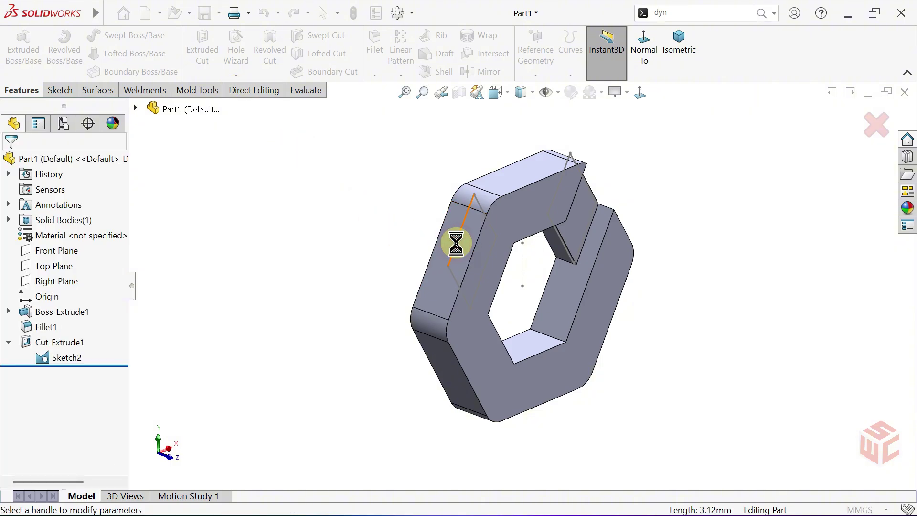
{"action": "middle_click_drag", "start_coordinate": [388, 247], "coordinate": [464, 248]}
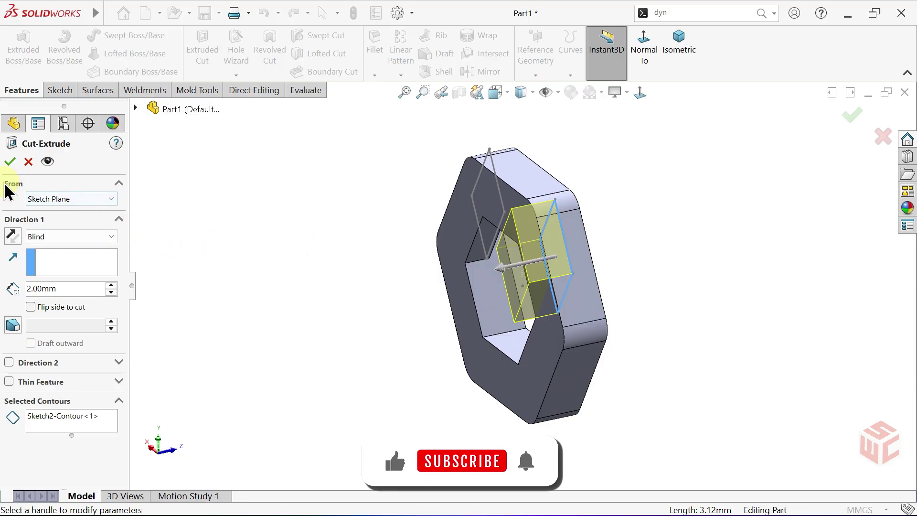
{"action": "left_click", "coordinate": [69, 200]}
{"action": "left_click", "coordinate": [60, 241]}
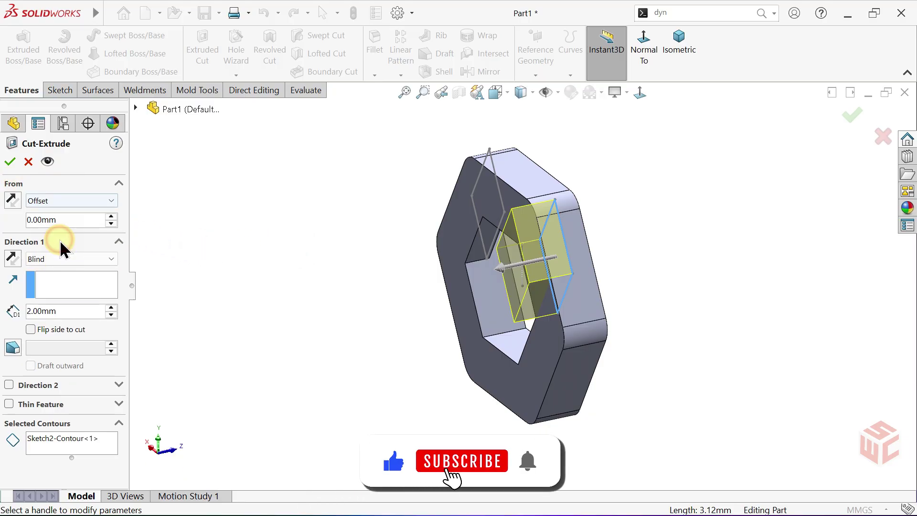
{"action": "double_click", "coordinate": [75, 221]}
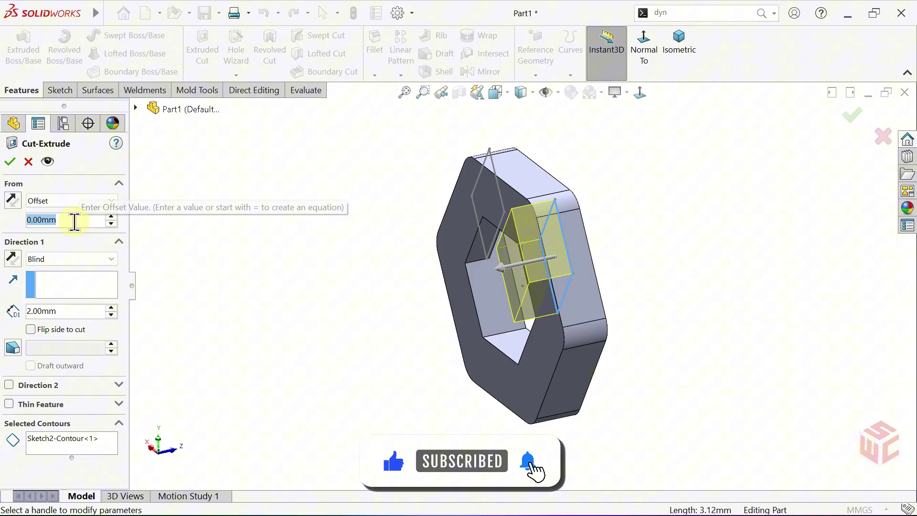
{"action": "type", "text": "0.125"}
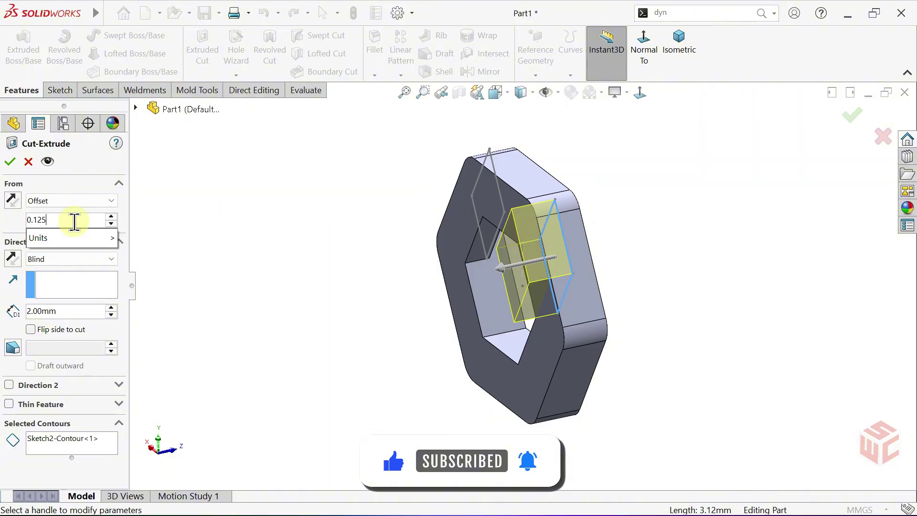
{"action": "key", "text": "Return"}
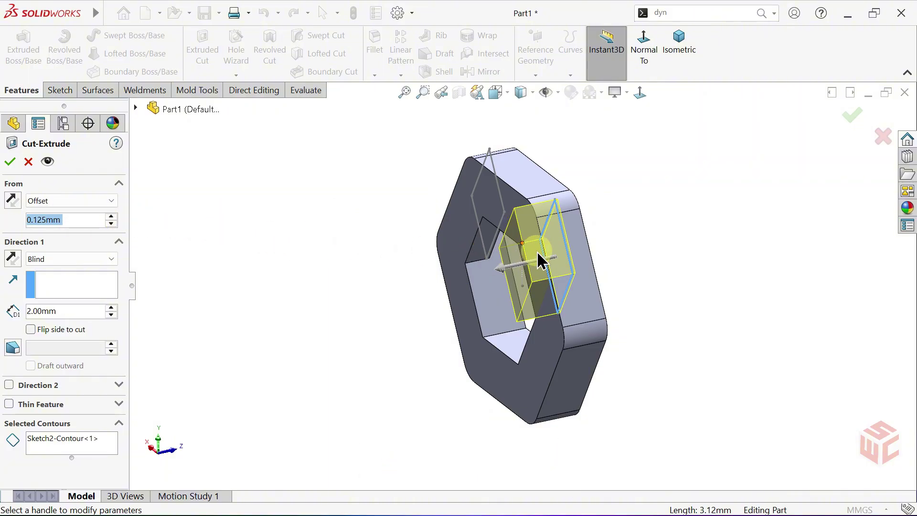
Step: Apply the second 2 mm blind cut and orbit to check both notches
{"action": "middle_click_drag", "start_coordinate": [537, 251], "coordinate": [538, 290]}
{"action": "scroll", "coordinate": [509, 269], "scroll_direction": "down", "scroll_amount": 8}
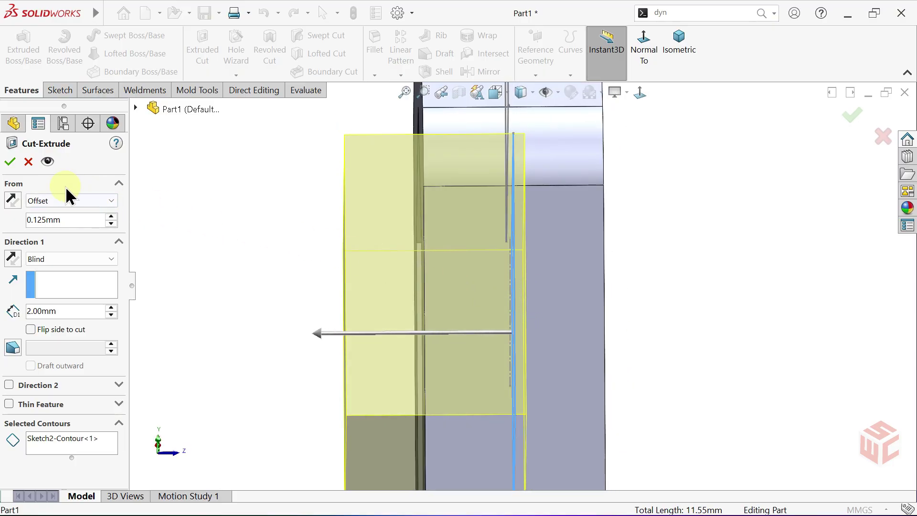
{"action": "left_click", "coordinate": [11, 162]}
{"action": "mouse_move", "coordinate": [323, 258]}
{"action": "middle_mouse_down"}
{"action": "mouse_move", "coordinate": [324, 245]}
{"action": "mouse_move", "coordinate": [334, 256]}
{"action": "middle_mouse_up"}
{"action": "key", "text": "f"}
{"action": "middle_click_drag", "start_coordinate": [365, 283], "coordinate": [489, 235]}
{"action": "left_click", "coordinate": [494, 267]}
{"action": "middle_click_drag", "start_coordinate": [495, 270], "coordinate": [657, 255]}
Step: Create Axis1 through Sketch2's centre point, normal to the Front Plane
{"action": "left_click", "coordinate": [679, 57]}
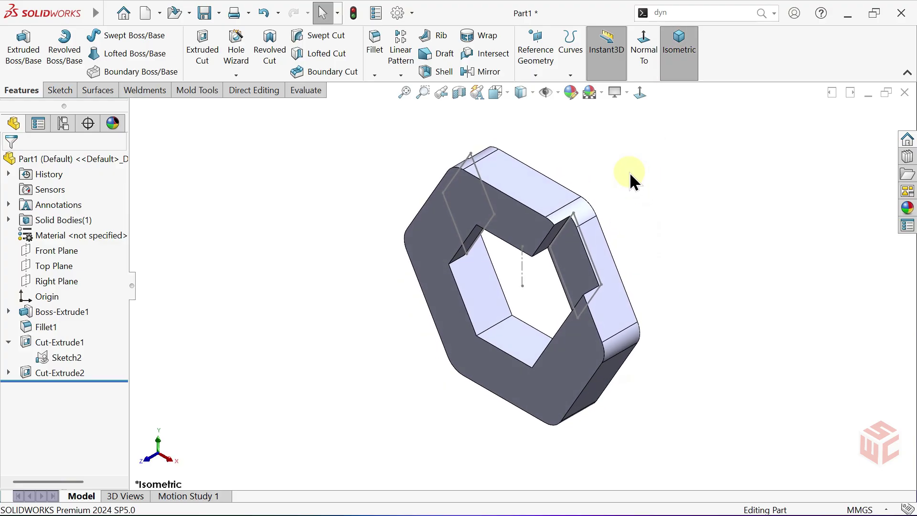
{"action": "left_click", "coordinate": [535, 74]}
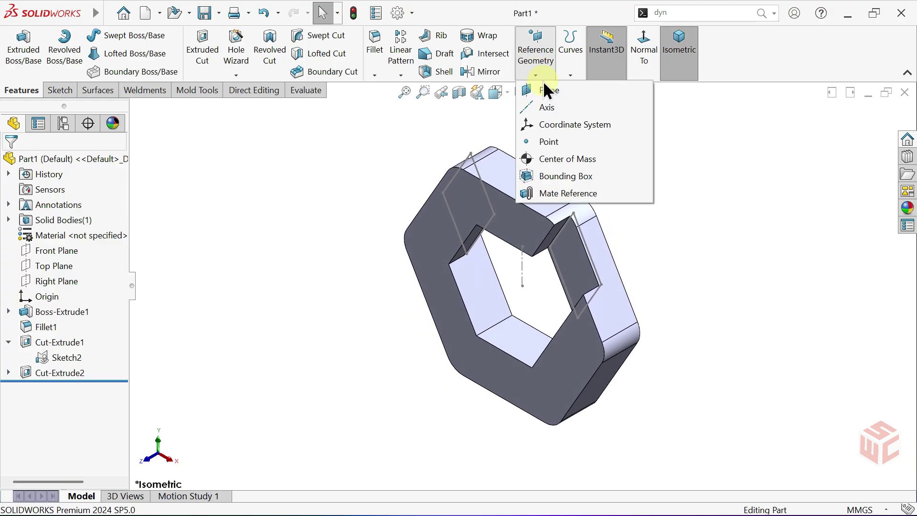
{"action": "left_click", "coordinate": [562, 107]}
{"action": "scroll", "coordinate": [521, 287], "scroll_direction": "down", "scroll_amount": 3}
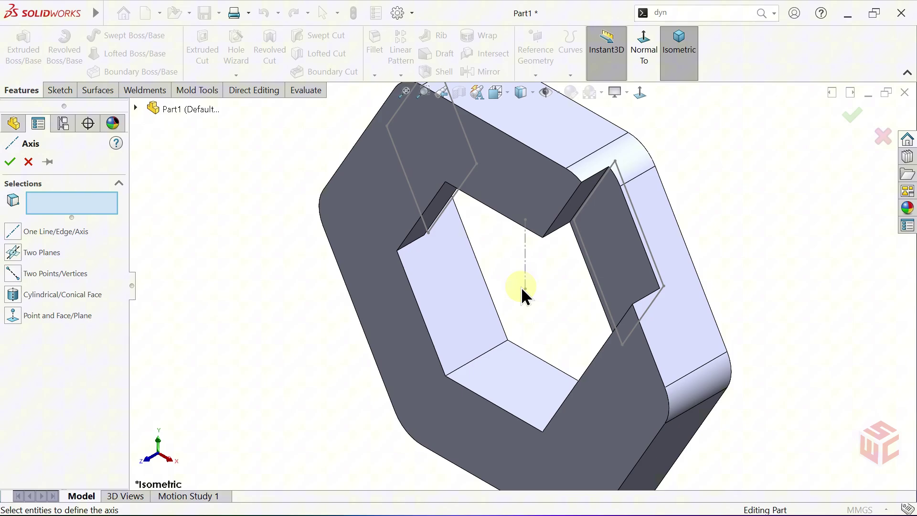
{"action": "left_click", "coordinate": [525, 289]}
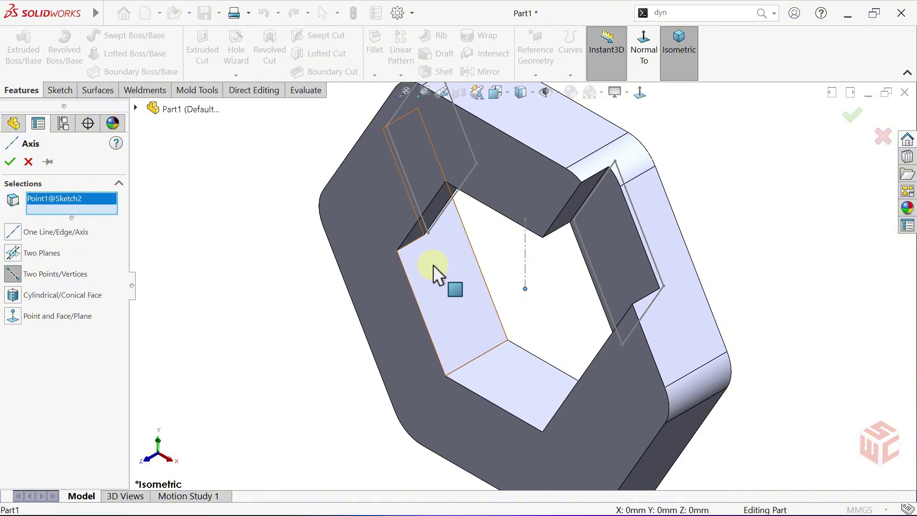
{"action": "left_click", "coordinate": [136, 107]}
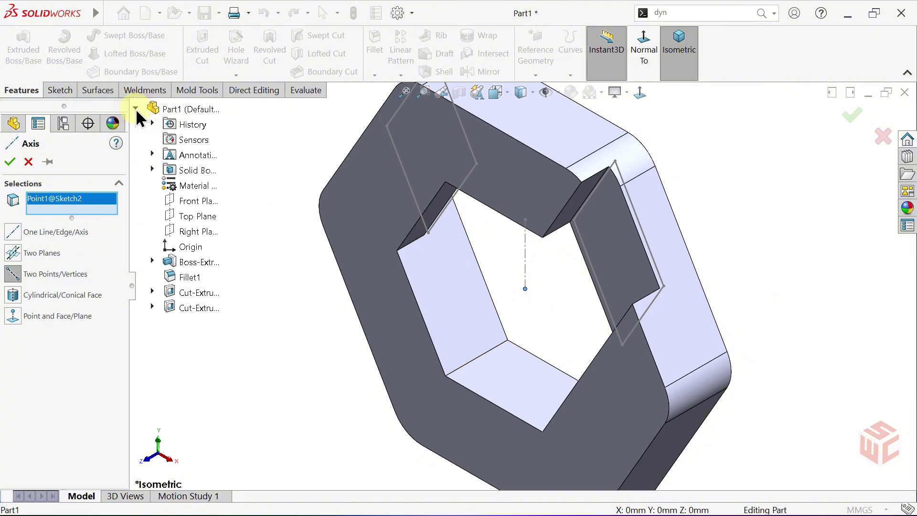
{"action": "left_click", "coordinate": [187, 199]}
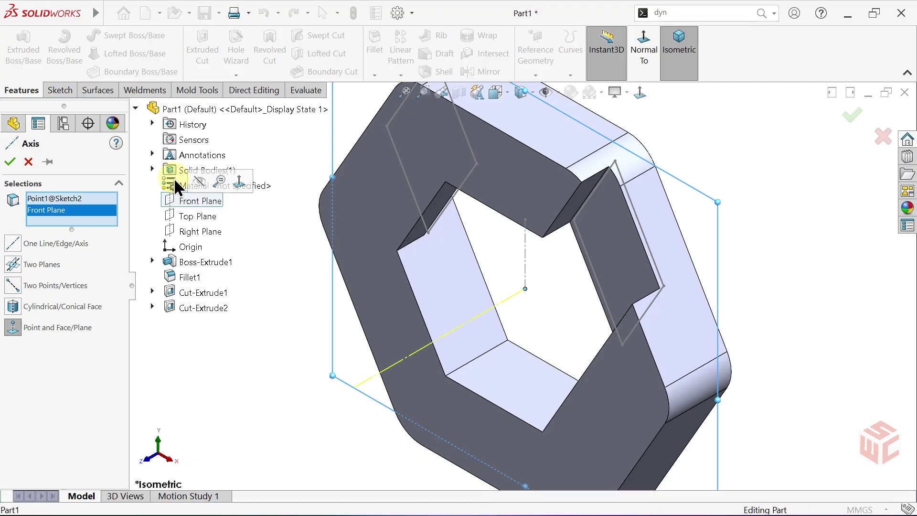
{"action": "left_click", "coordinate": [136, 108]}
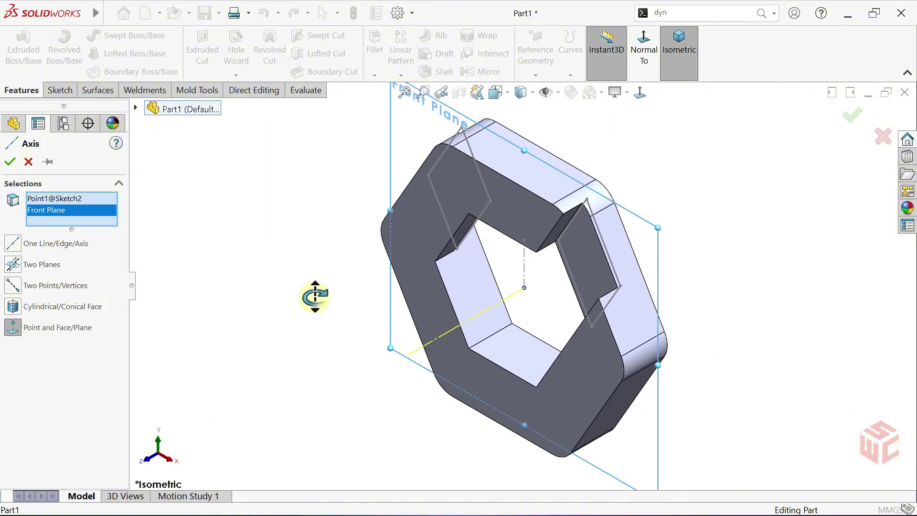
{"action": "left_click", "coordinate": [10, 161]}
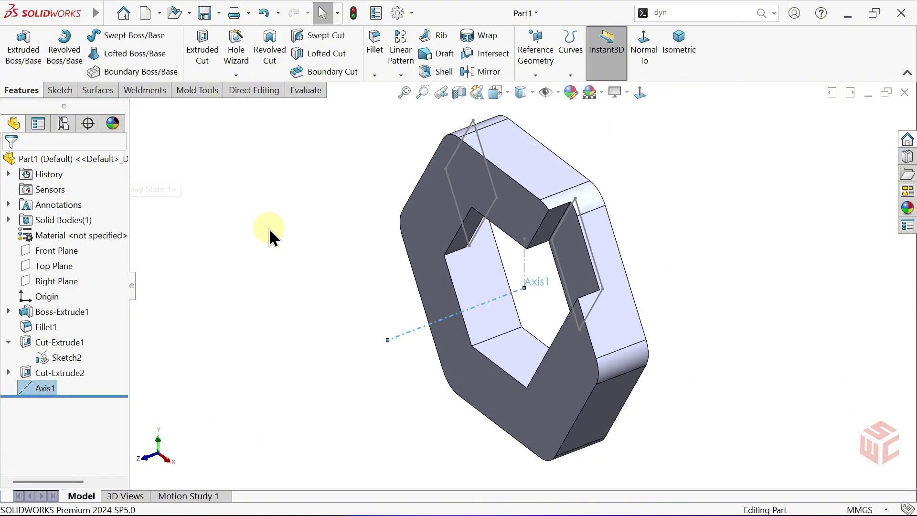
Step: Hide Sketch2 from the model
{"action": "middle_click_drag", "start_coordinate": [358, 303], "coordinate": [446, 257]}
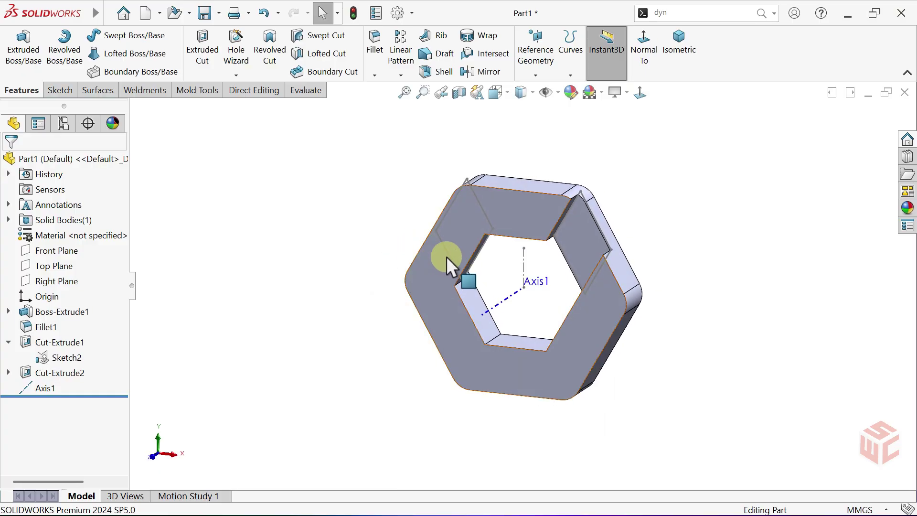
{"action": "scroll", "coordinate": [519, 264], "scroll_direction": "down", "scroll_amount": 5}
{"action": "left_click", "coordinate": [529, 260]}
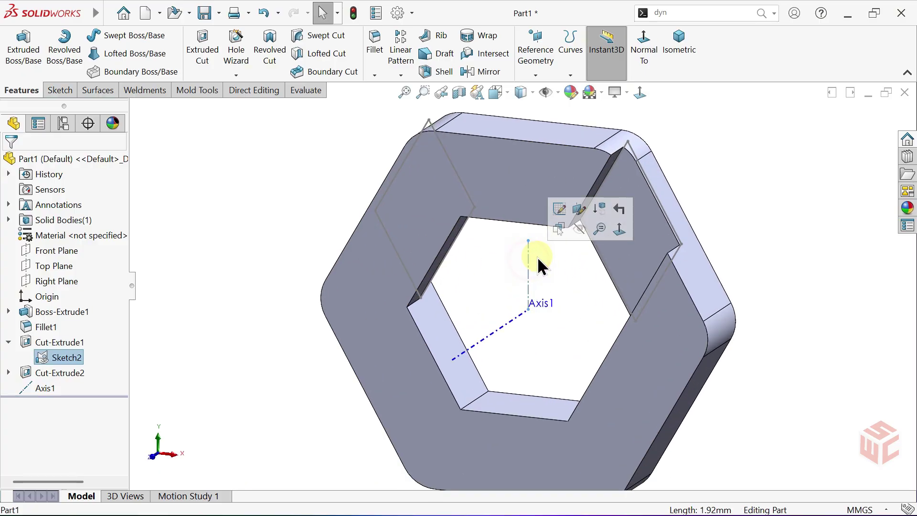
{"action": "left_click", "coordinate": [580, 230]}
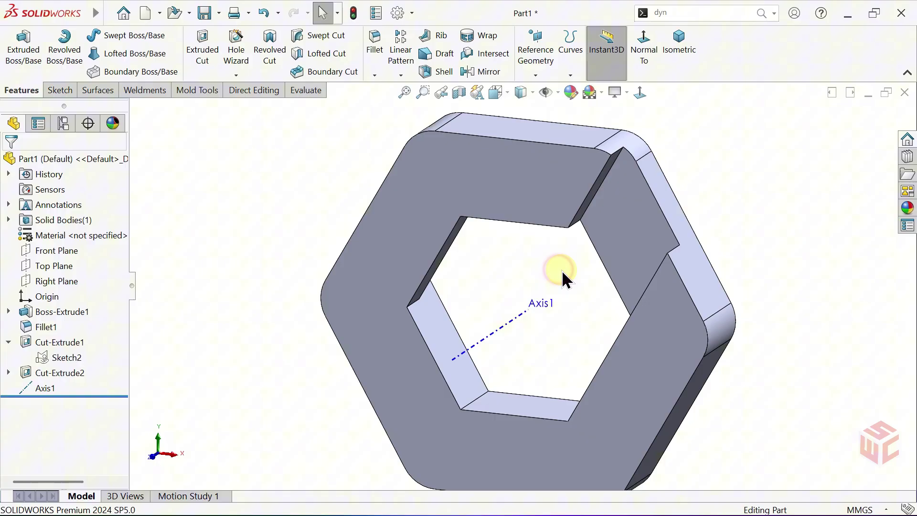
Step: Fillet the four sharp notch-cut edges at 0.5 mm radius, then return to isometric view
{"action": "left_click", "coordinate": [374, 61]}
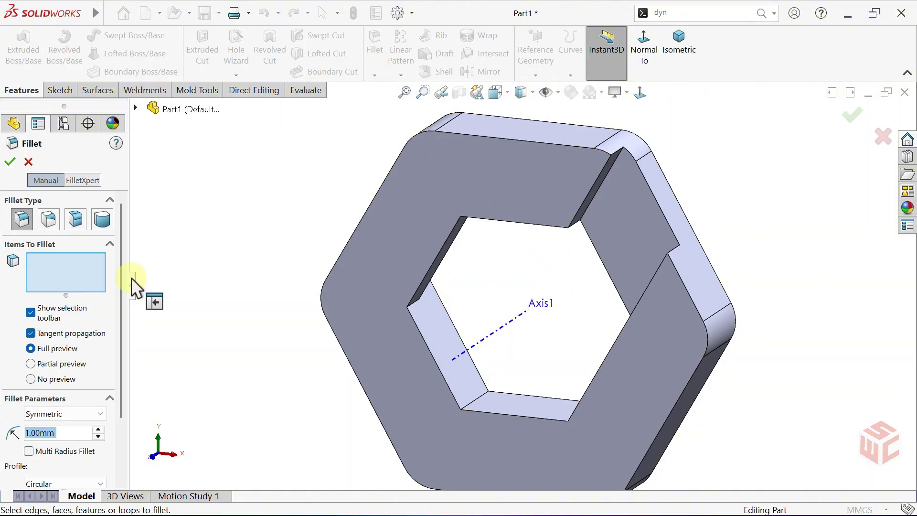
{"action": "scroll", "coordinate": [122, 313], "scroll_direction": "down", "scroll_amount": 3}
{"action": "left_click_drag", "start_coordinate": [84, 380], "coordinate": [9, 384]}
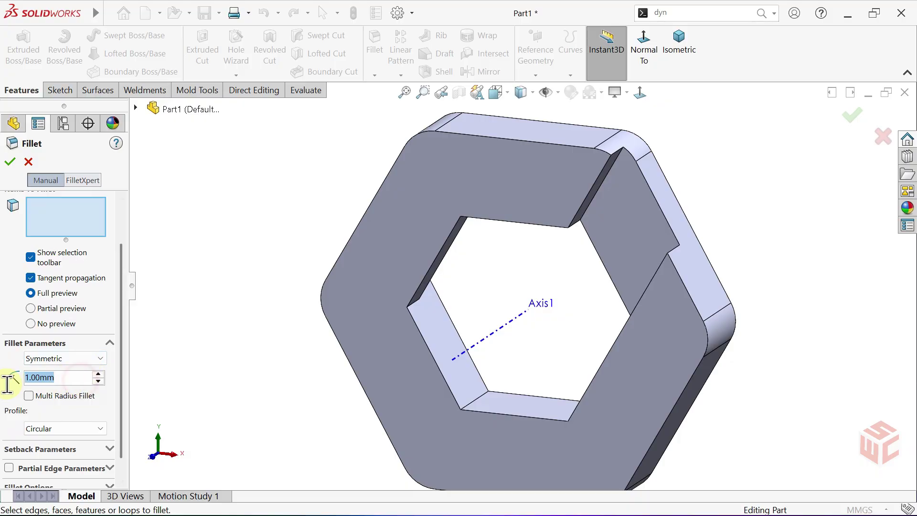
{"action": "type", "text": "0."}
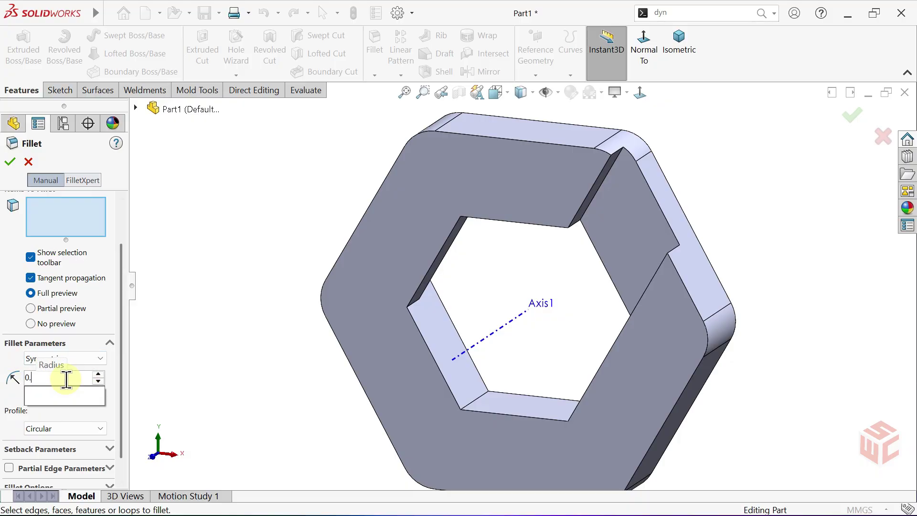
{"action": "scroll", "coordinate": [597, 201], "scroll_direction": "down", "scroll_amount": 3}
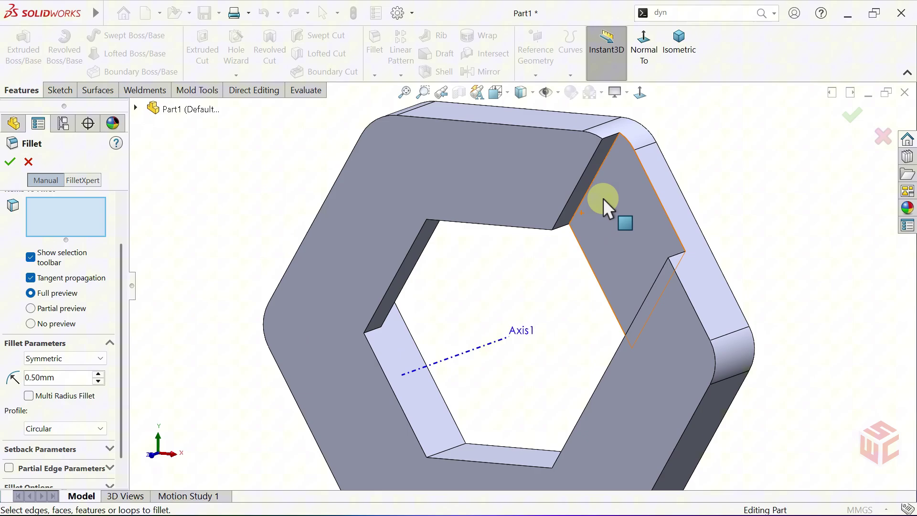
{"action": "left_click", "coordinate": [591, 188]}
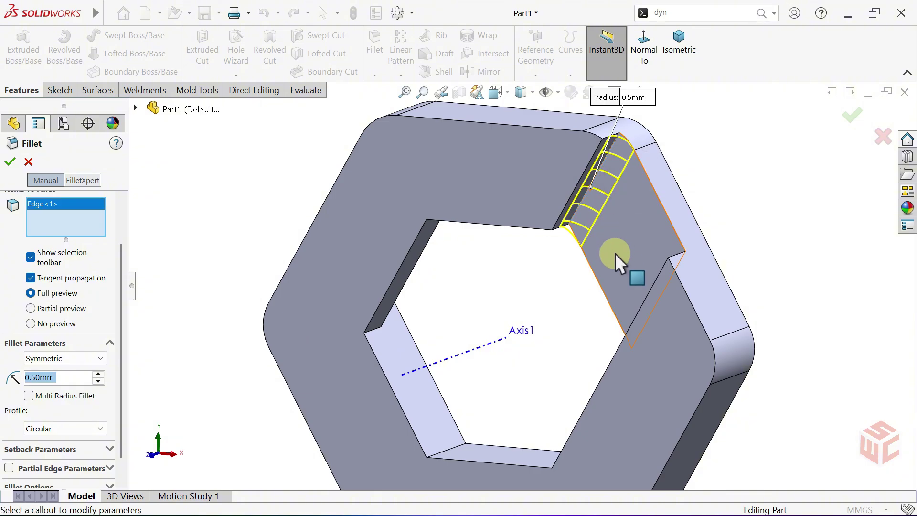
{"action": "middle_click_drag", "start_coordinate": [615, 253], "coordinate": [473, 260]}
{"action": "left_click", "coordinate": [662, 286]}
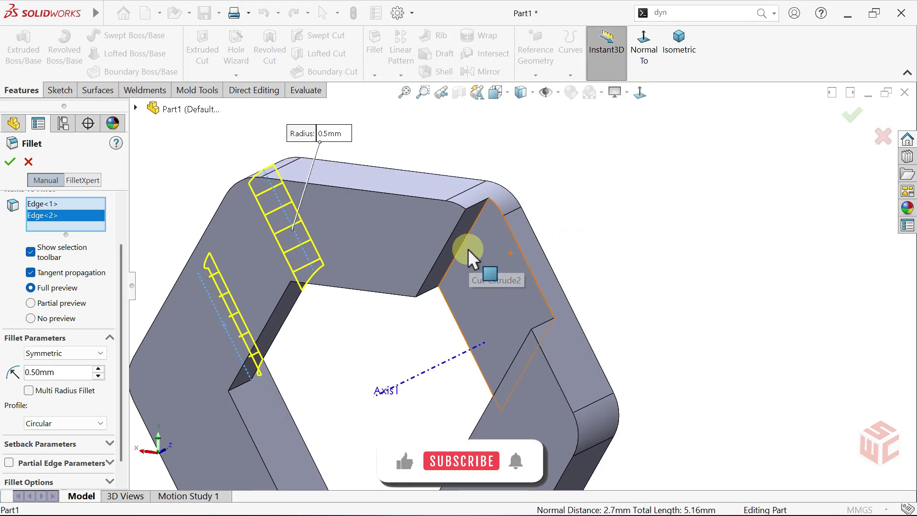
{"action": "left_click", "coordinate": [466, 245]}
{"action": "middle_click_drag", "start_coordinate": [505, 293], "coordinate": [540, 285]}
{"action": "left_click", "coordinate": [540, 285]}
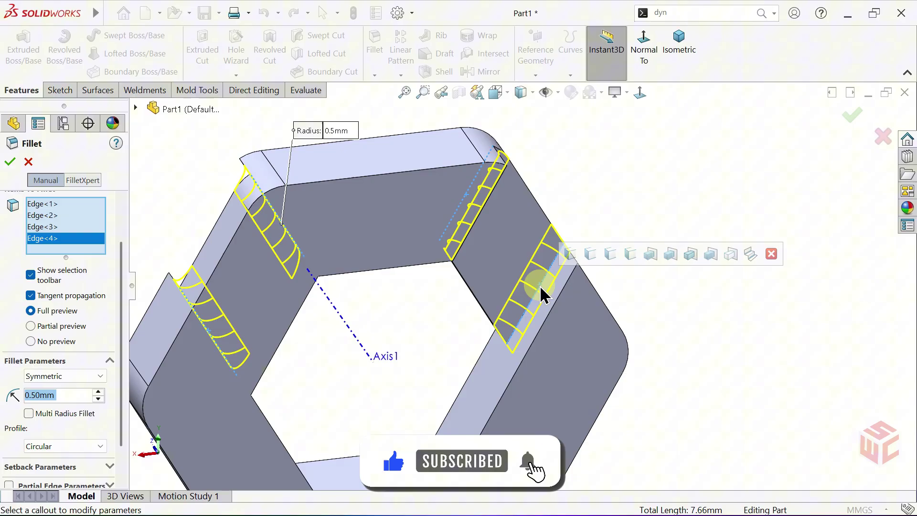
{"action": "left_click", "coordinate": [10, 162]}
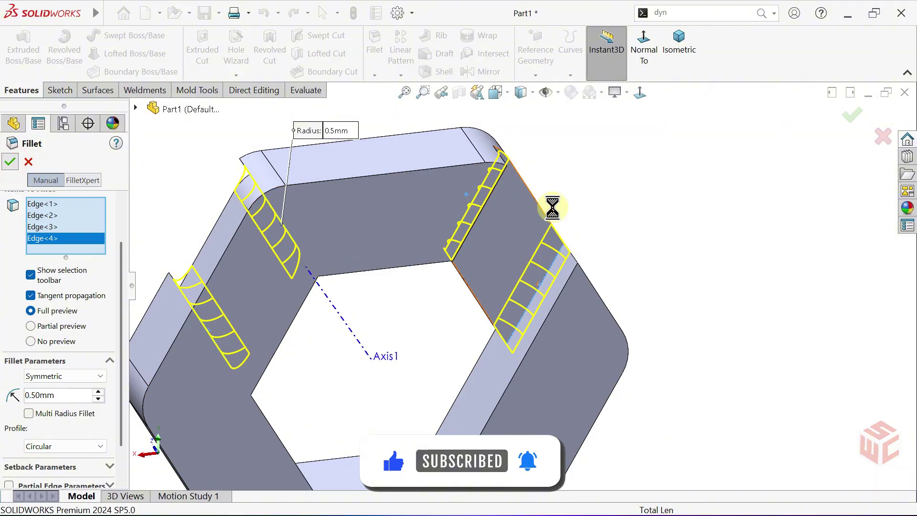
{"action": "left_click", "coordinate": [679, 48]}
Step: Start a circular pattern using Axis1 as the rotation axis
{"action": "left_click", "coordinate": [640, 180]}
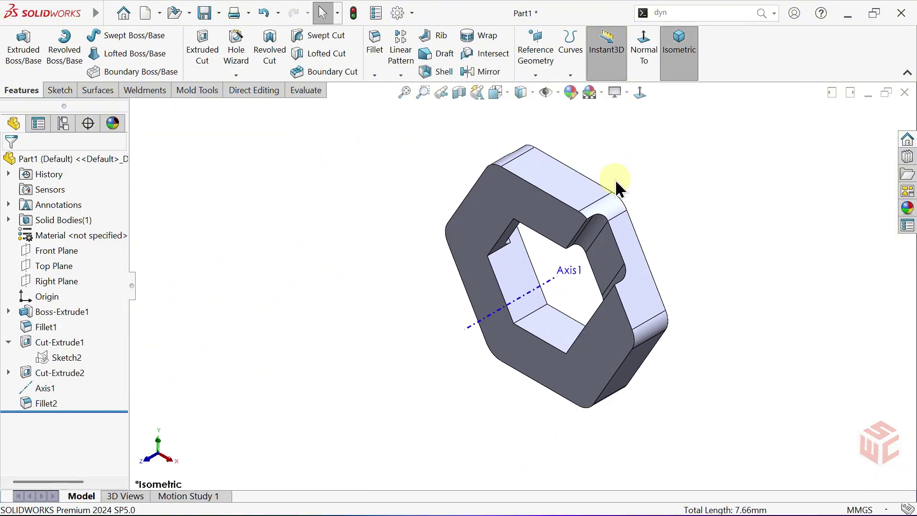
{"action": "left_click", "coordinate": [405, 76]}
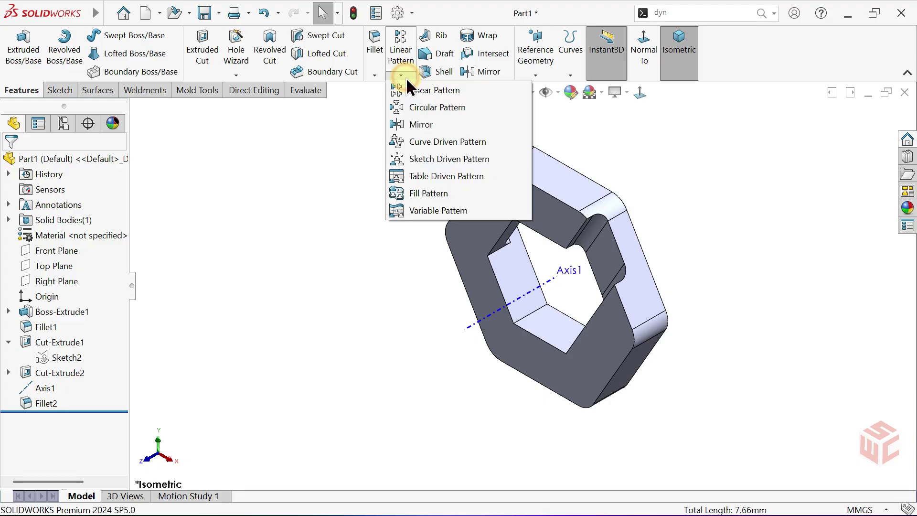
{"action": "left_click", "coordinate": [437, 110]}
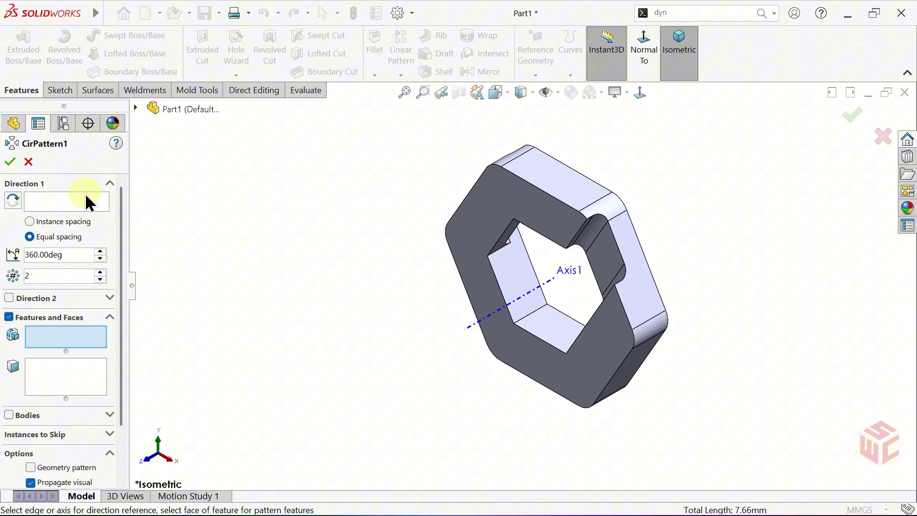
{"action": "left_click", "coordinate": [64, 201]}
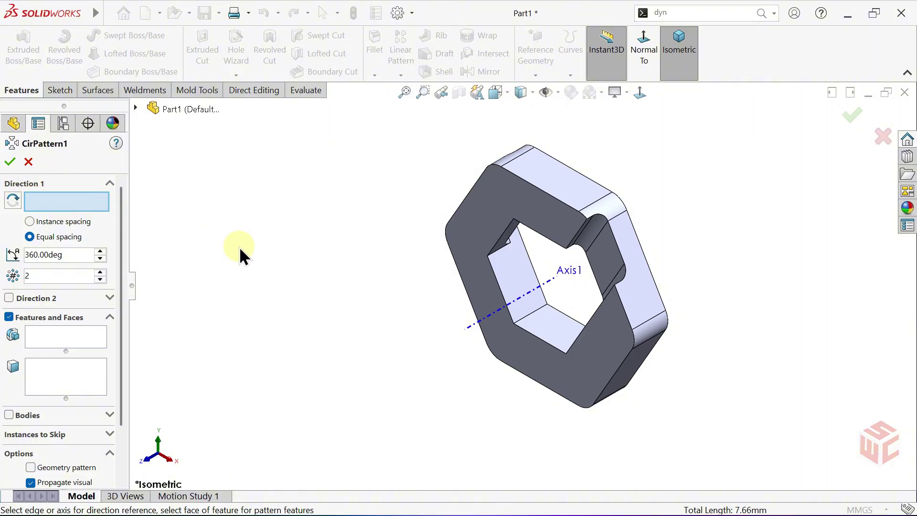
{"action": "middle_click_drag", "start_coordinate": [241, 257], "coordinate": [445, 262]}
{"action": "left_click", "coordinate": [466, 306]}
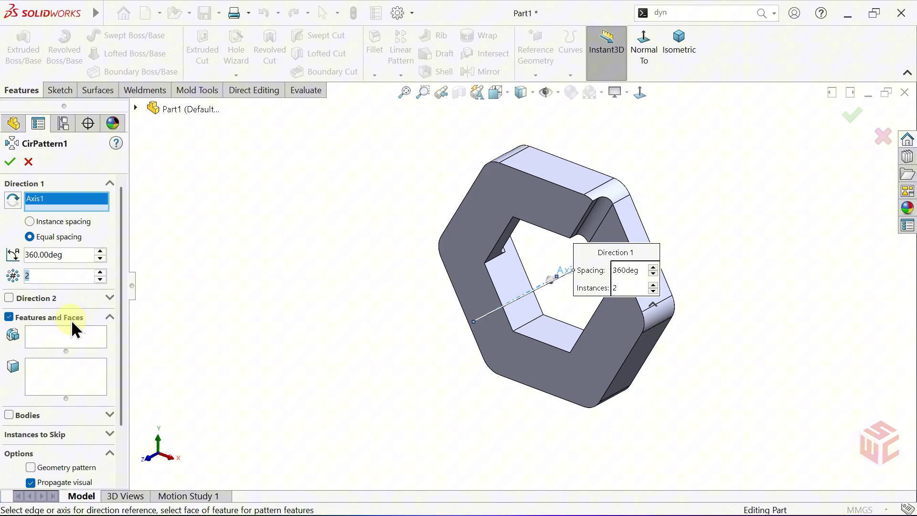
Step: Pattern Fillet2, Cut-Extrude1 and Cut-Extrude2 as 2 instances equally spaced over 360°
{"action": "left_click", "coordinate": [68, 338]}
{"action": "middle_click_drag", "start_coordinate": [619, 210], "coordinate": [610, 248]}
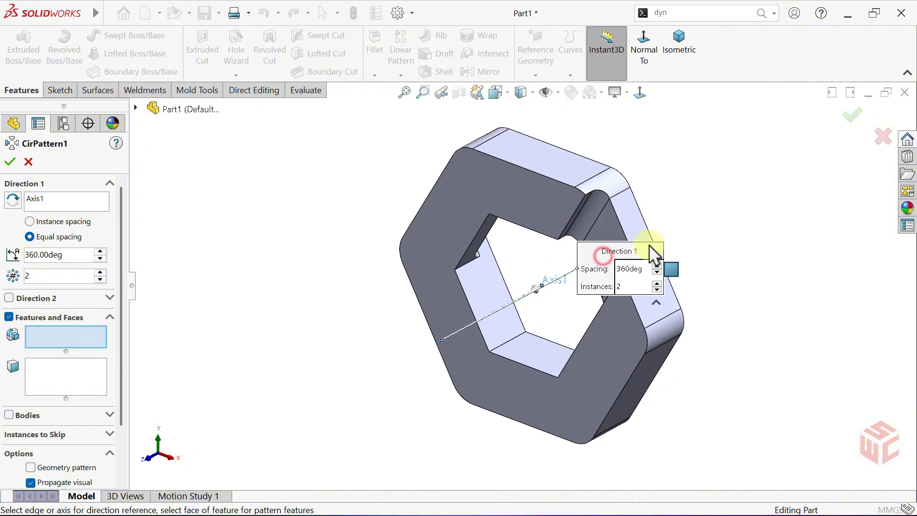
{"action": "left_click_drag", "start_coordinate": [641, 250], "coordinate": [709, 225]}
{"action": "left_click", "coordinate": [589, 218]}
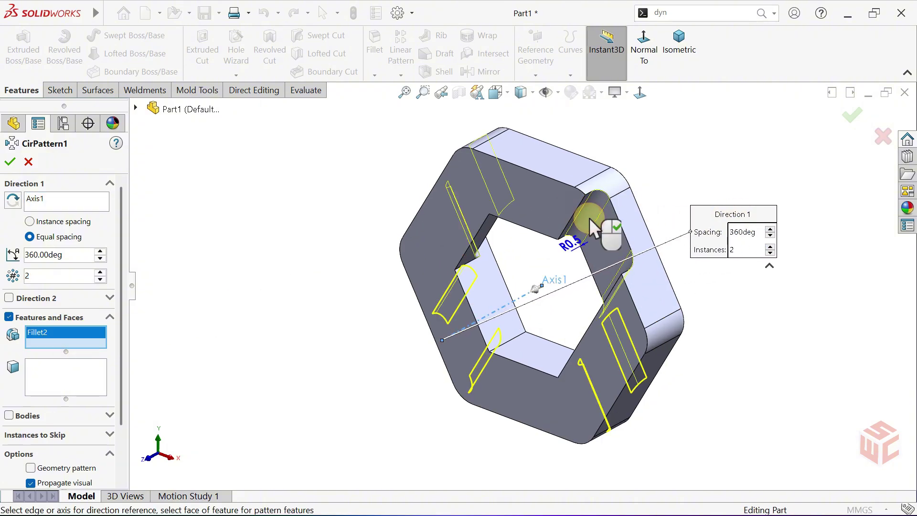
{"action": "left_click", "coordinate": [609, 238]}
{"action": "middle_click_drag", "start_coordinate": [609, 239], "coordinate": [459, 274]}
{"action": "left_click", "coordinate": [619, 218]}
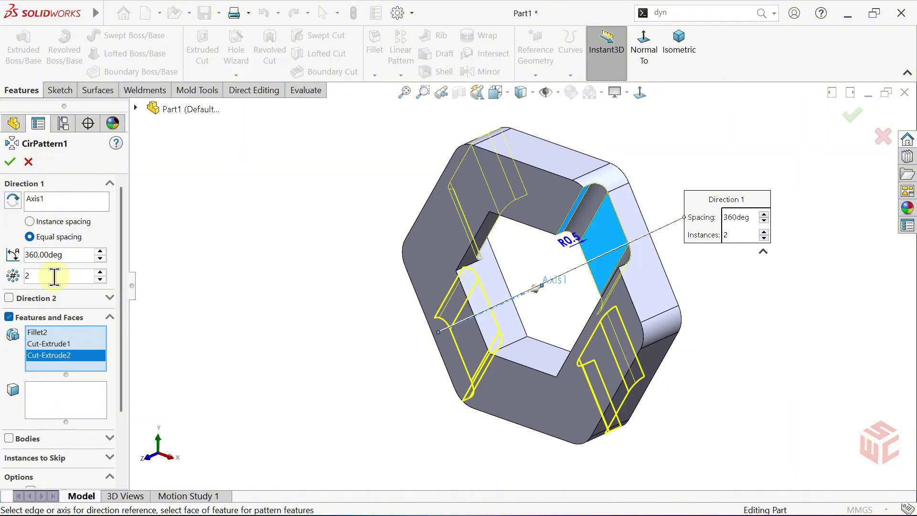
{"action": "left_click_drag", "start_coordinate": [75, 254], "coordinate": [19, 254]}
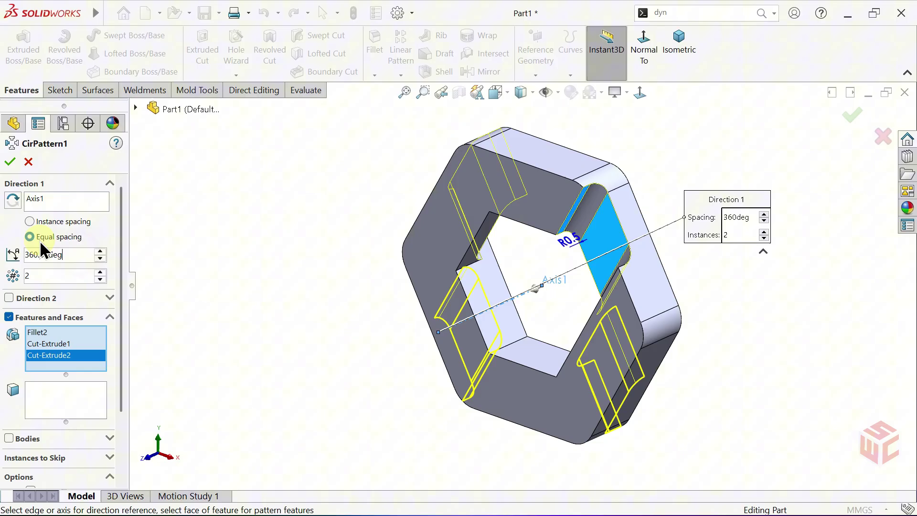
{"action": "left_click", "coordinate": [10, 163]}
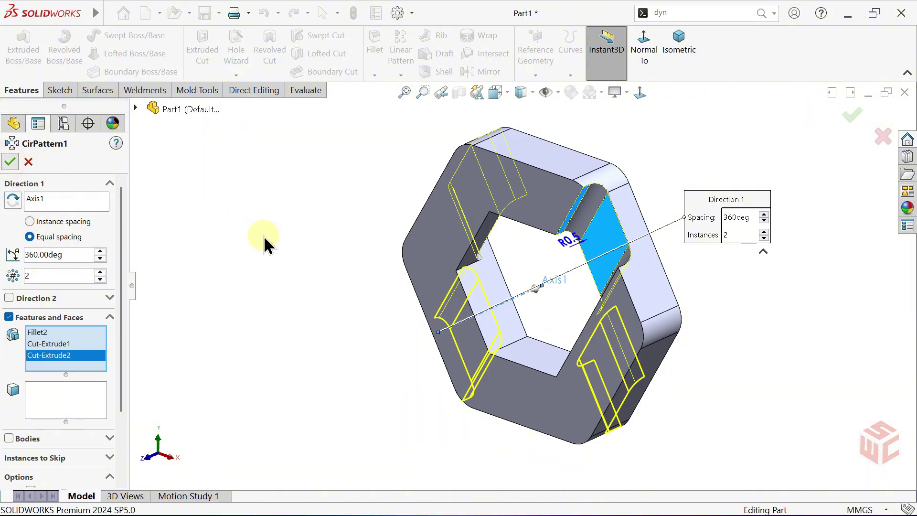
Step: Hide Axis1 in the model view
{"action": "mouse_move", "coordinate": [358, 269]}
{"action": "middle_mouse_down"}
{"action": "mouse_move", "coordinate": [403, 225]}
{"action": "mouse_move", "coordinate": [592, 221]}
{"action": "mouse_move", "coordinate": [581, 234]}
{"action": "mouse_move", "coordinate": [364, 253]}
{"action": "middle_mouse_up"}
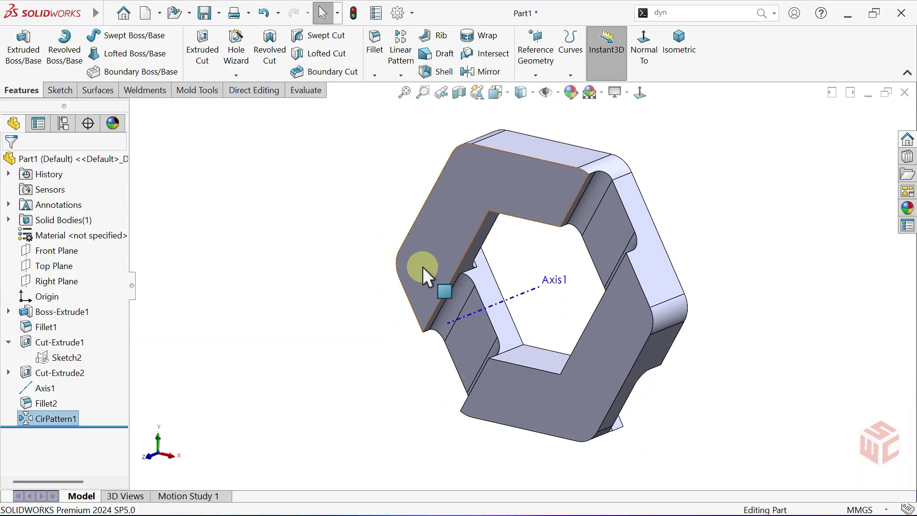
{"action": "left_click", "coordinate": [523, 295]}
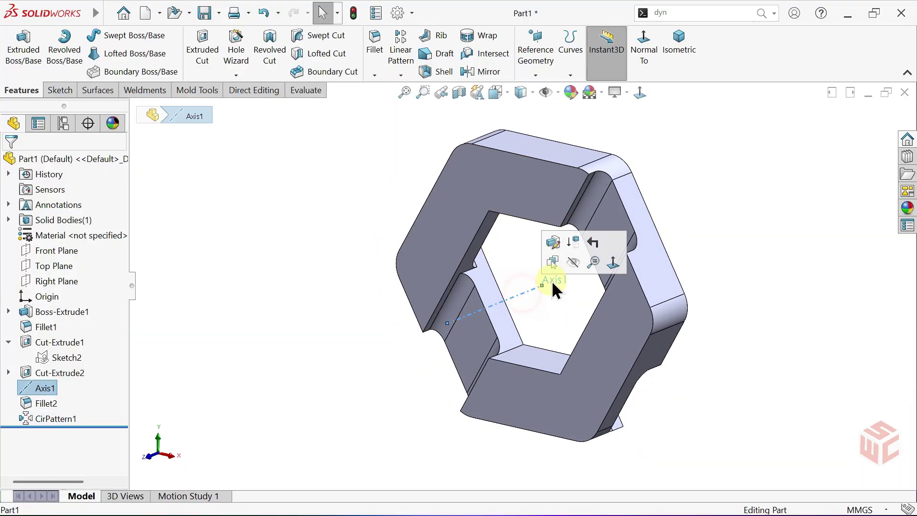
{"action": "left_click", "coordinate": [571, 265]}
{"action": "middle_click_drag", "start_coordinate": [541, 288], "coordinate": [536, 291]}
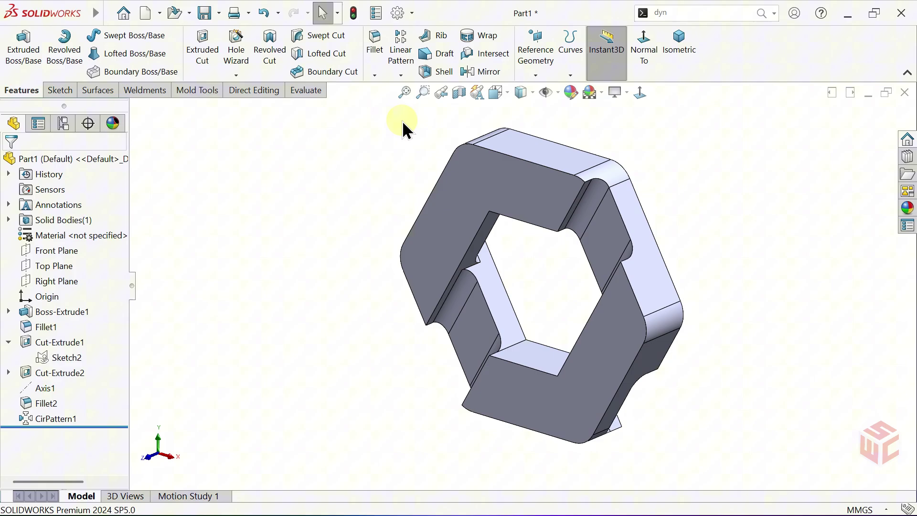
Step: Fillet all six concave edges inside the hexagonal hole at 0.5 mm
{"action": "left_click", "coordinate": [374, 58]}
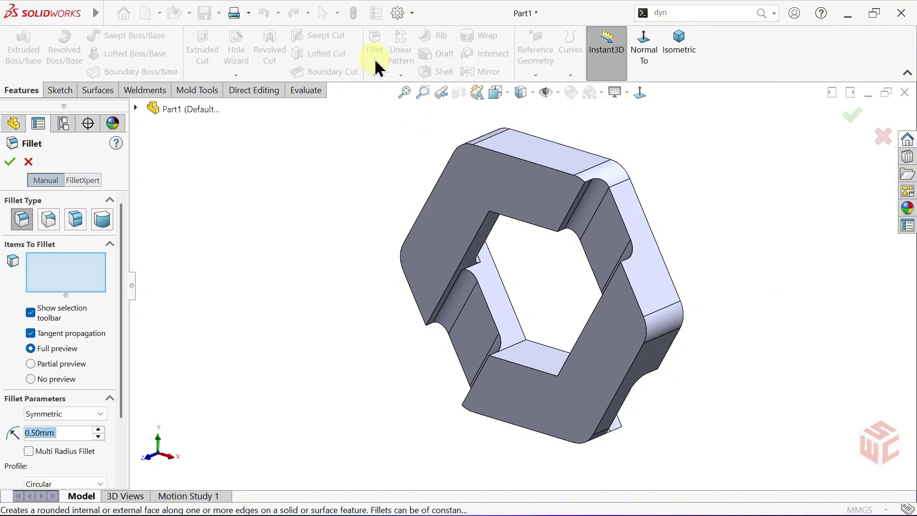
{"action": "middle_click_drag", "start_coordinate": [476, 291], "coordinate": [522, 314]}
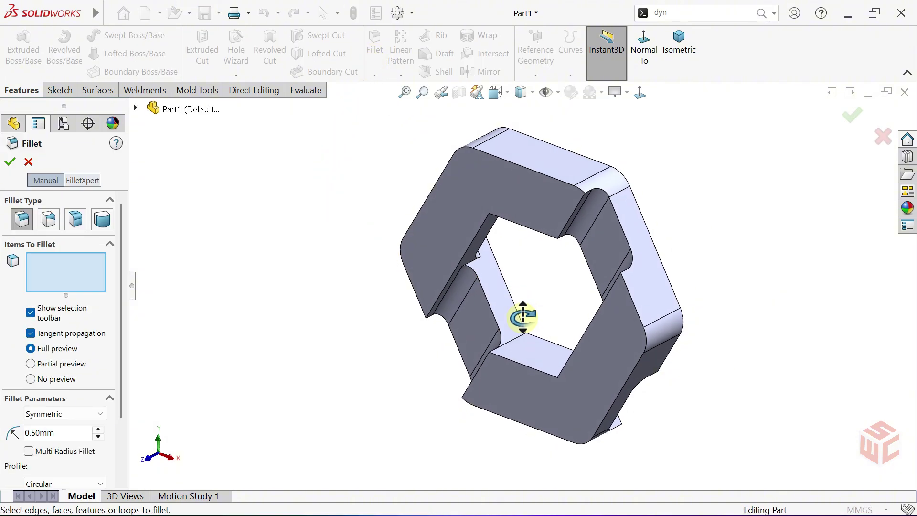
{"action": "scroll", "coordinate": [546, 330], "scroll_direction": "down", "scroll_amount": 4}
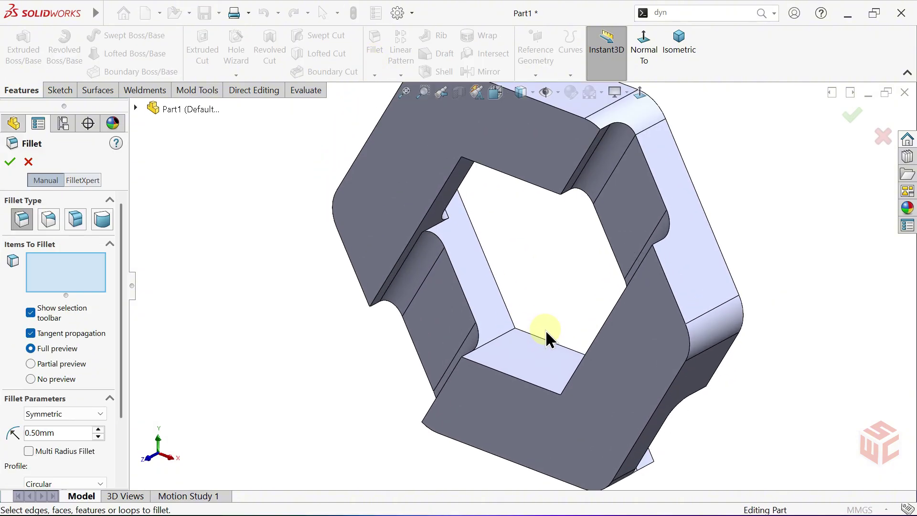
{"action": "left_click", "coordinate": [506, 334]}
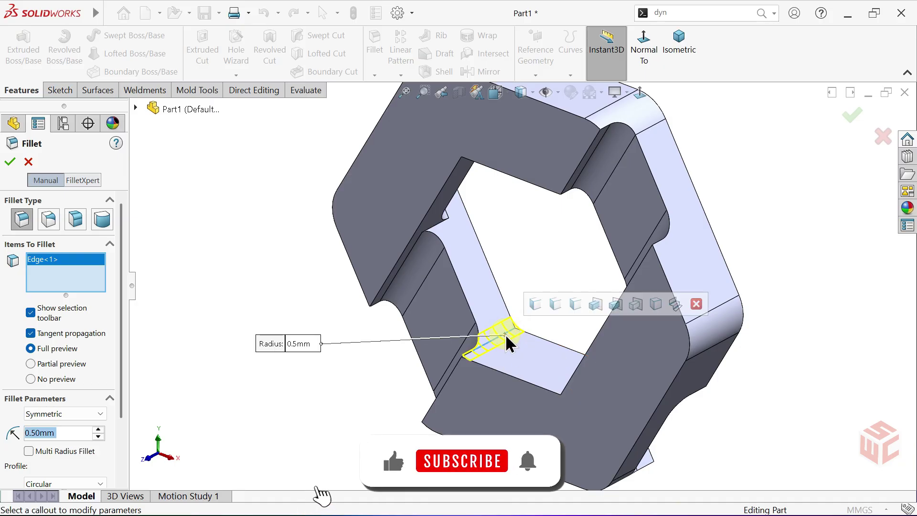
{"action": "left_click", "coordinate": [675, 303]}
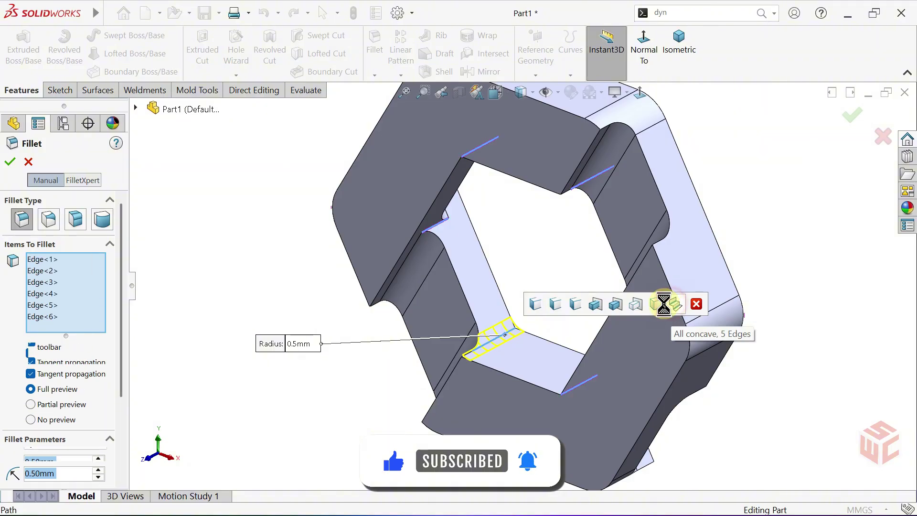
{"action": "middle_click_drag", "start_coordinate": [524, 287], "coordinate": [535, 268]}
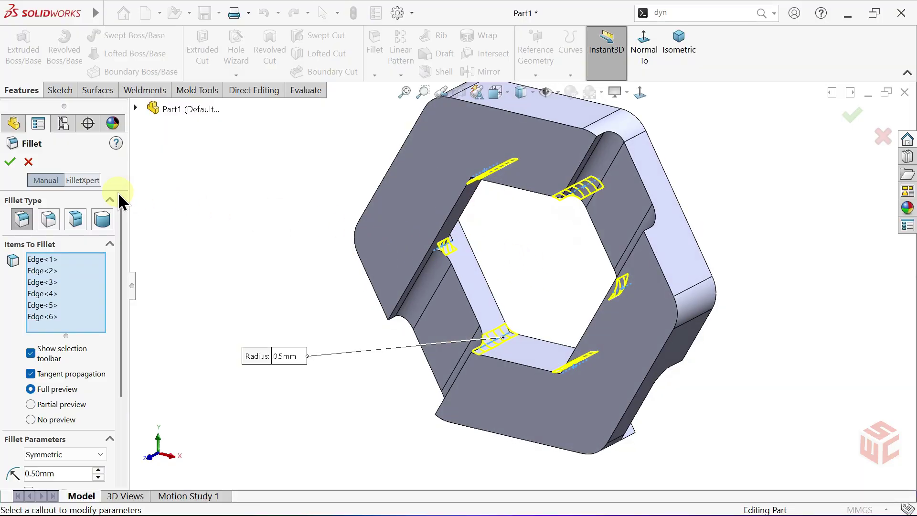
Step: Accept the concave-edge fillet and start a new fillet with a 0.35 mm radius
{"action": "left_click", "coordinate": [10, 161]}
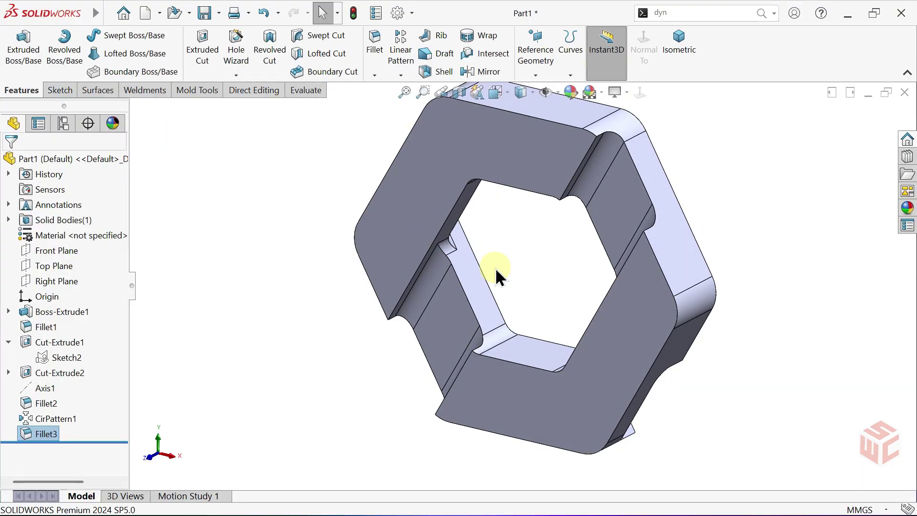
{"action": "left_click", "coordinate": [374, 61]}
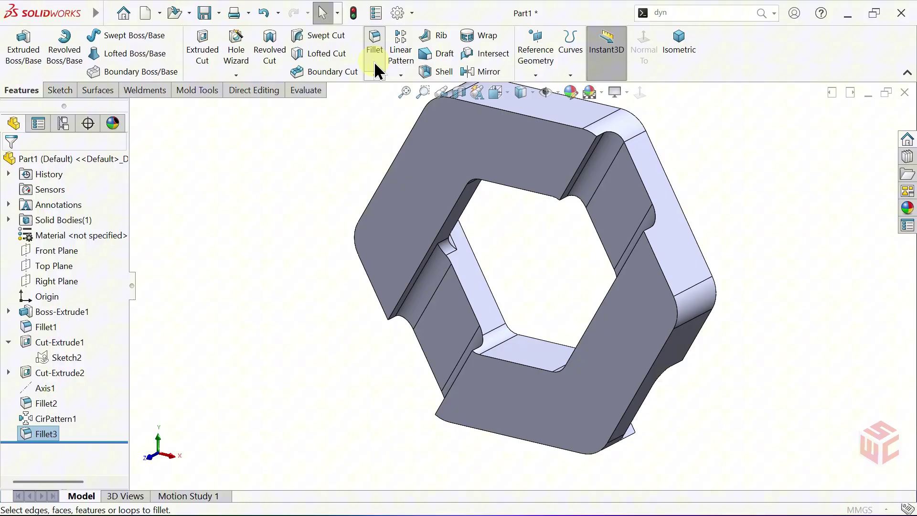
{"action": "left_click", "coordinate": [66, 433]}
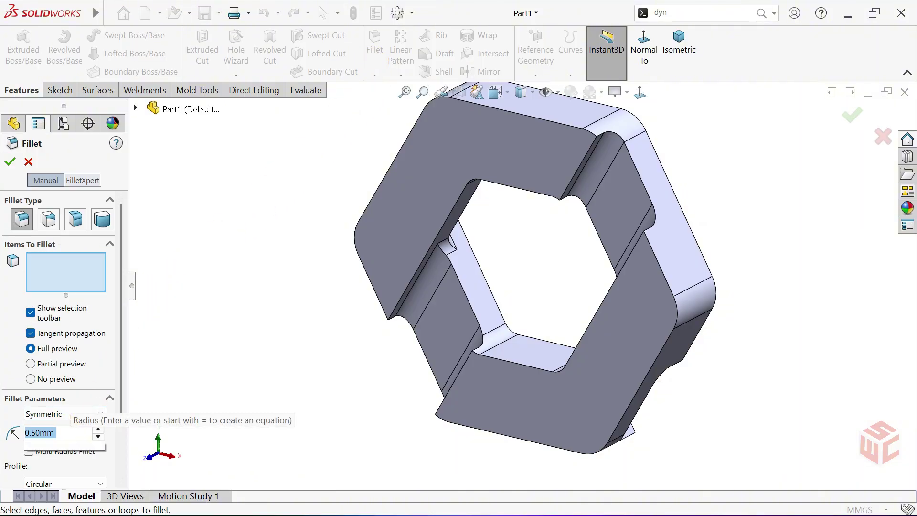
{"action": "type", "text": "0.3"}
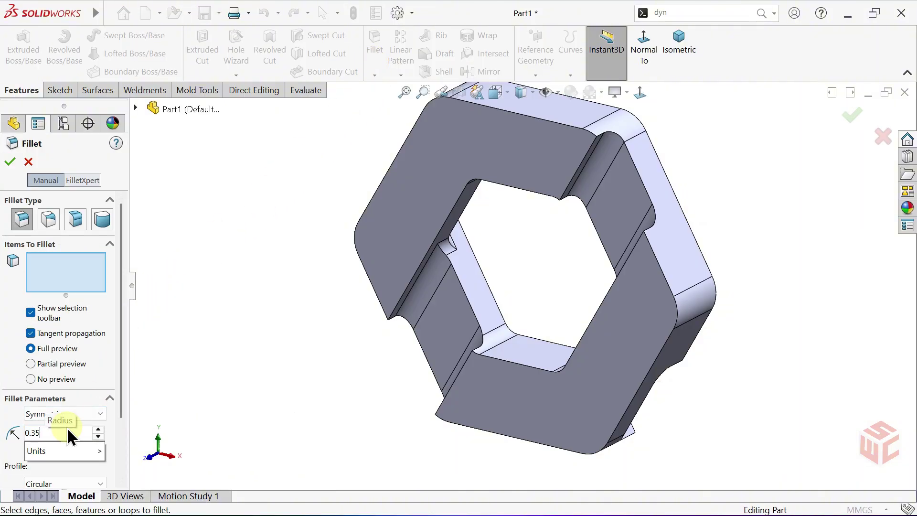
{"action": "type", "text": "5"}
{"action": "key", "text": "Return"}
Step: Select the first five inner and notch edges of the link for the 0.35 mm fillet
{"action": "middle_click_drag", "start_coordinate": [508, 265], "coordinate": [477, 252]}
{"action": "left_click", "coordinate": [464, 239]}
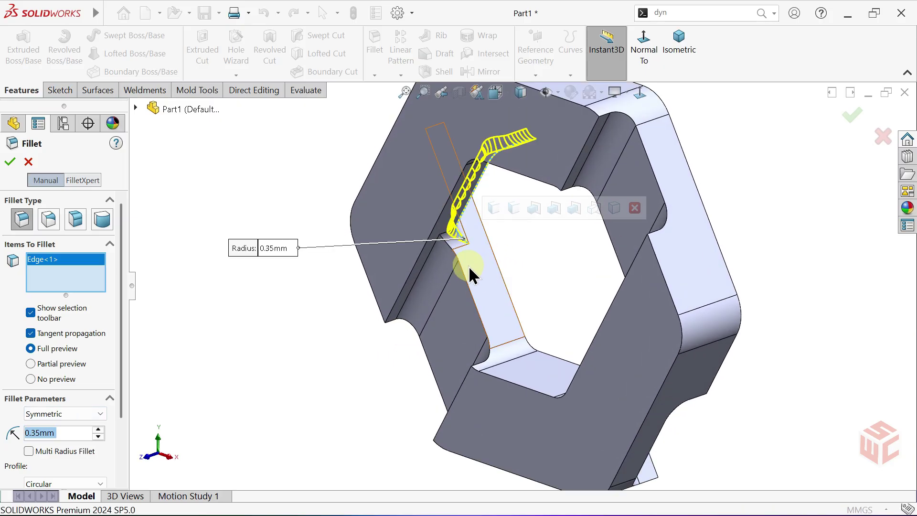
{"action": "left_click", "coordinate": [471, 294]}
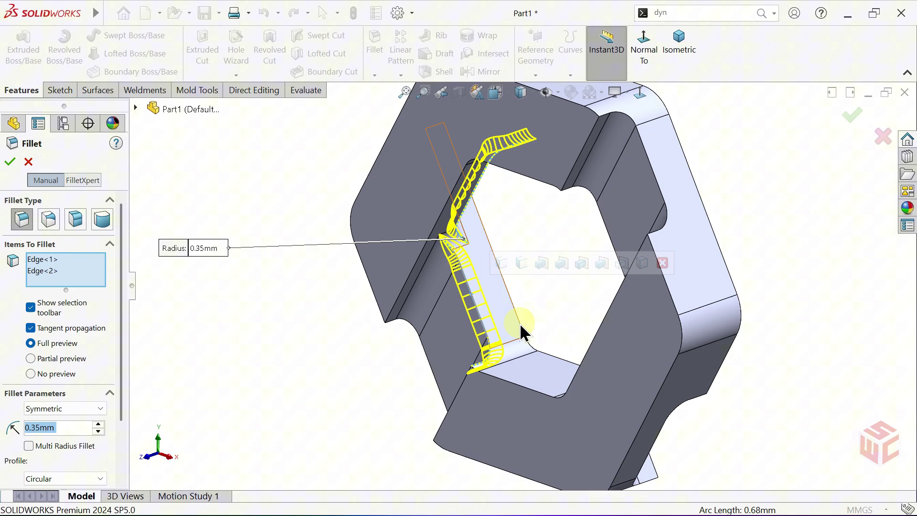
{"action": "middle_click_drag", "start_coordinate": [520, 323], "coordinate": [560, 285]}
{"action": "left_click", "coordinate": [560, 287]}
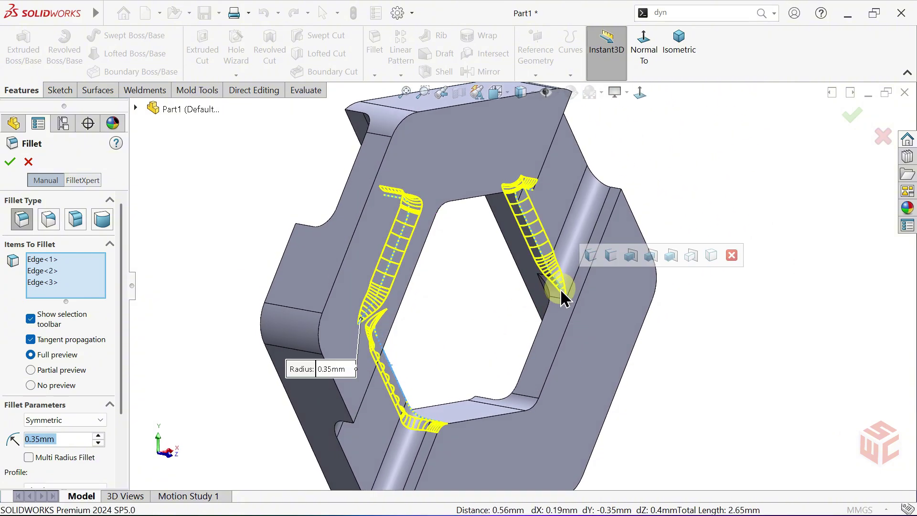
{"action": "left_click", "coordinate": [540, 325]}
{"action": "middle_click_drag", "start_coordinate": [526, 330], "coordinate": [426, 345]}
{"action": "left_click", "coordinate": [412, 360]}
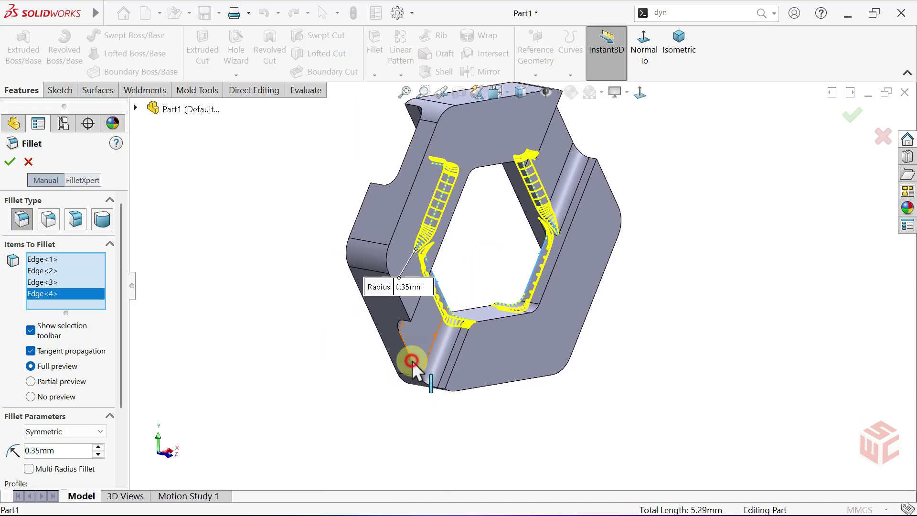
Step: Add the remaining three edges and accept, creating Fillet4 on eight edges
{"action": "left_click", "coordinate": [402, 164]}
{"action": "middle_click_drag", "start_coordinate": [526, 203], "coordinate": [510, 259]}
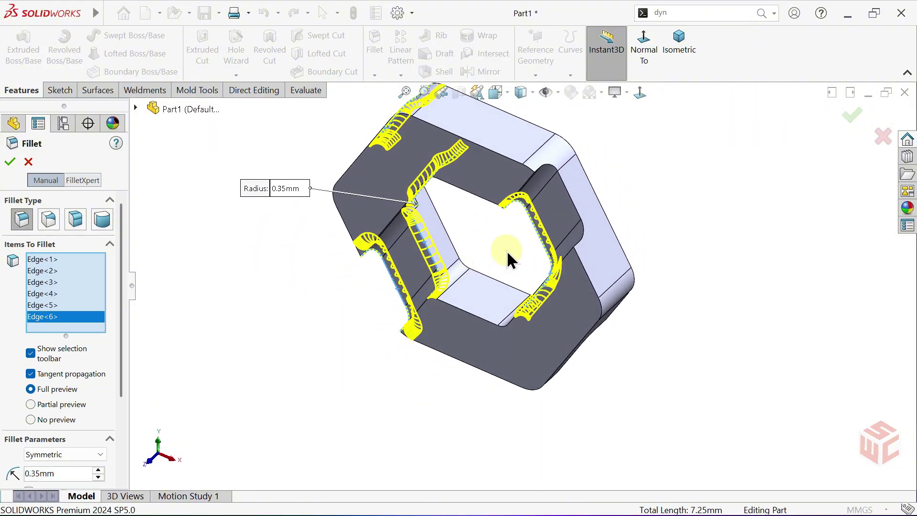
{"action": "left_click", "coordinate": [574, 206]}
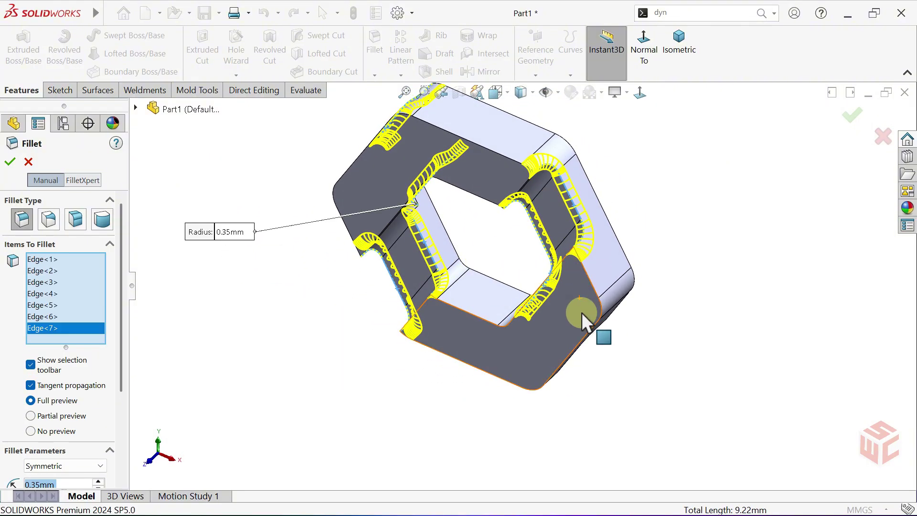
{"action": "middle_click_drag", "start_coordinate": [581, 312], "coordinate": [576, 280]}
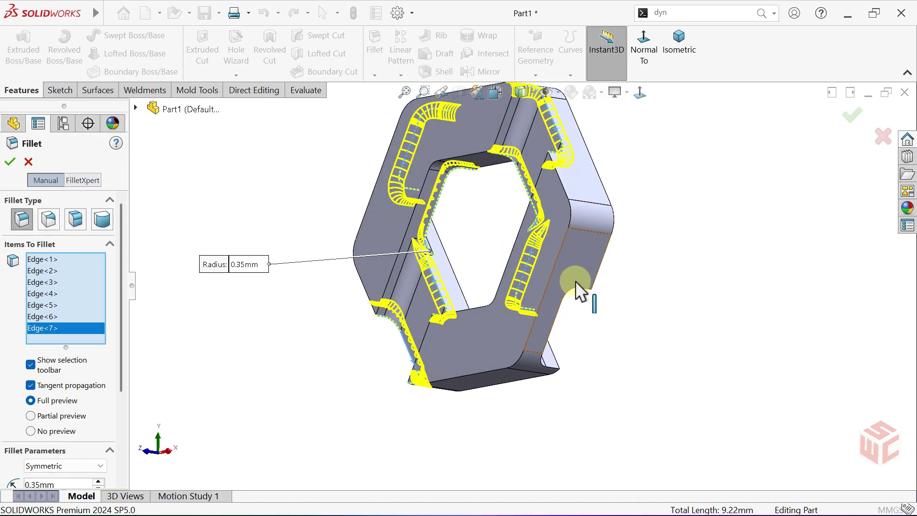
{"action": "left_click", "coordinate": [564, 316]}
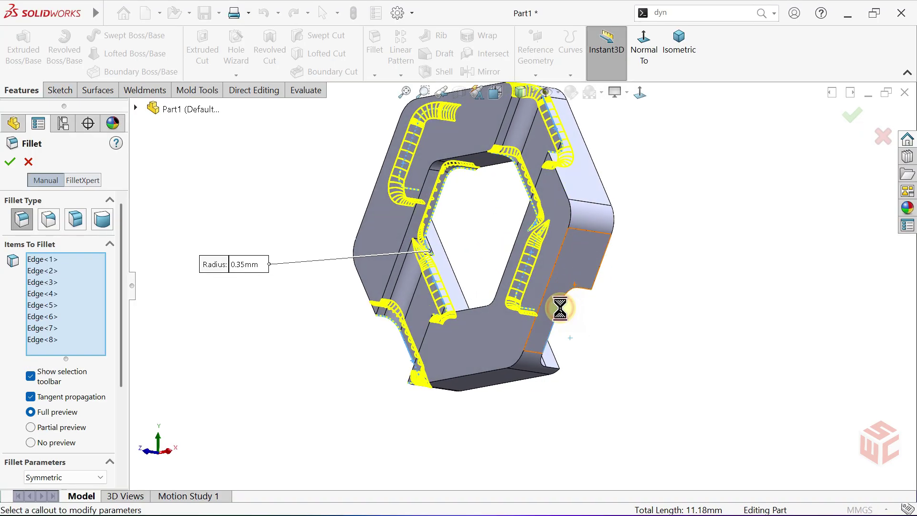
{"action": "left_click", "coordinate": [678, 47]}
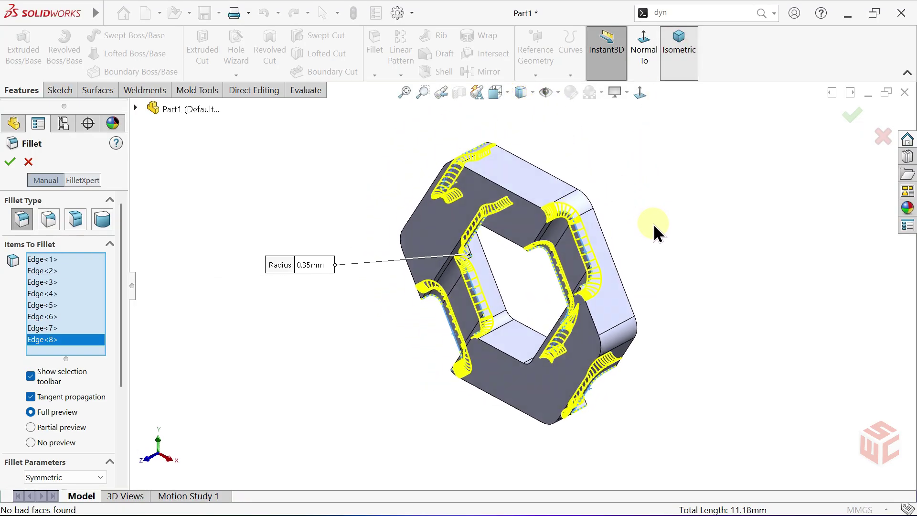
{"action": "left_click", "coordinate": [9, 162]}
{"action": "middle_click_drag", "start_coordinate": [369, 272], "coordinate": [580, 231]}
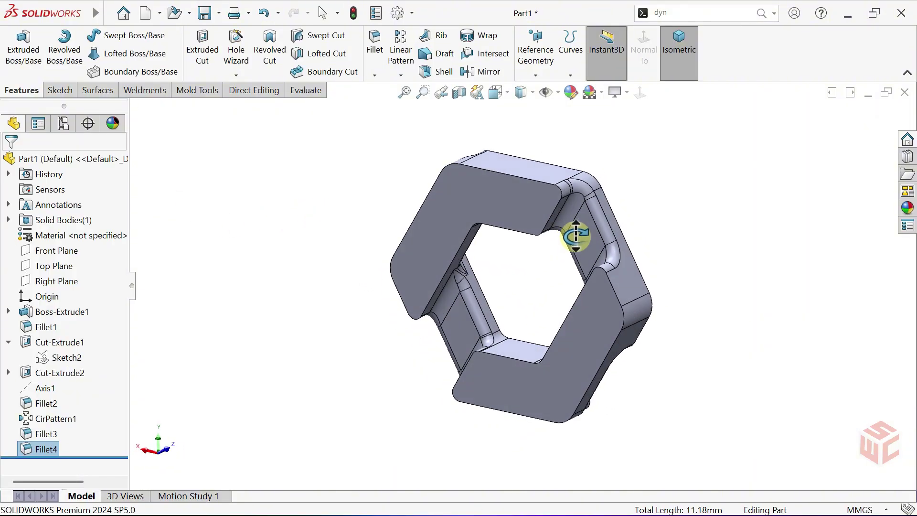
Step: Fillet all edges of four link faces (Face<1>–Face<4>) at 0.35 mm, creating Fillet5
{"action": "left_click", "coordinate": [373, 59]}
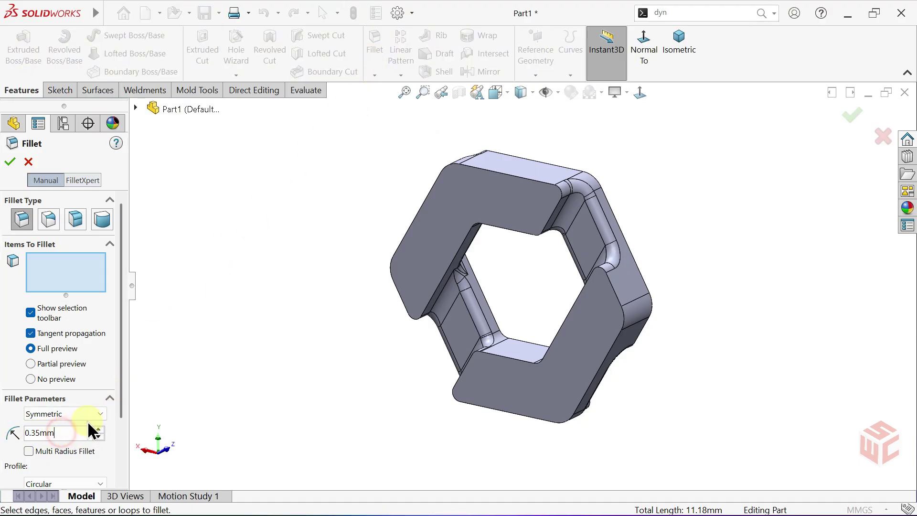
{"action": "left_click", "coordinate": [409, 269]}
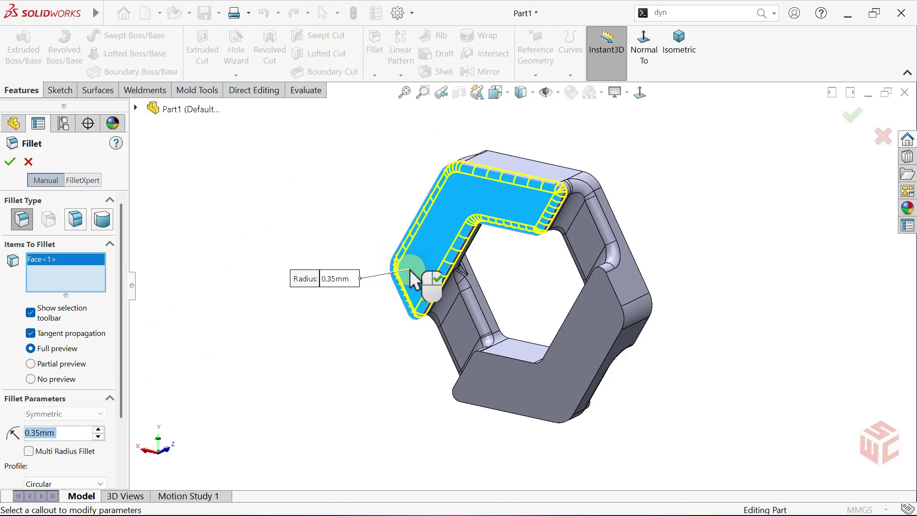
{"action": "left_click", "coordinate": [482, 383]}
{"action": "middle_click_drag", "start_coordinate": [484, 383], "coordinate": [360, 387]}
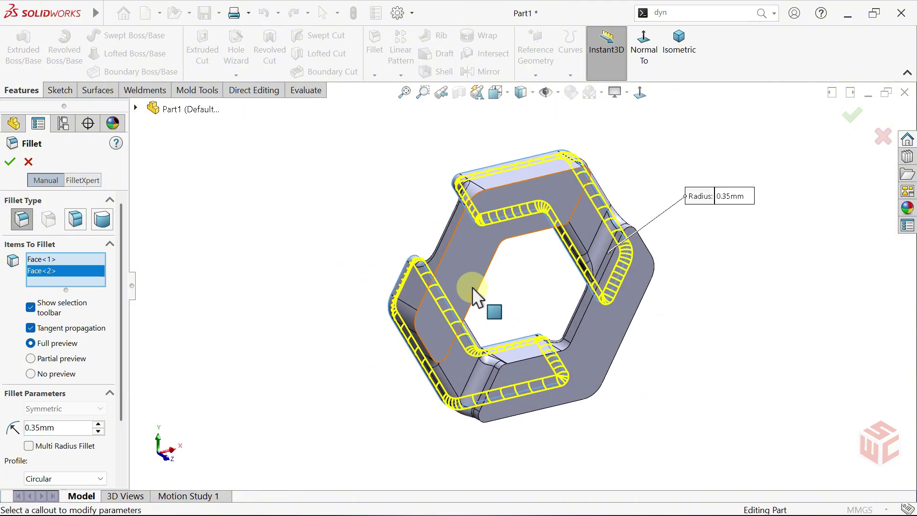
{"action": "left_click", "coordinate": [439, 331]}
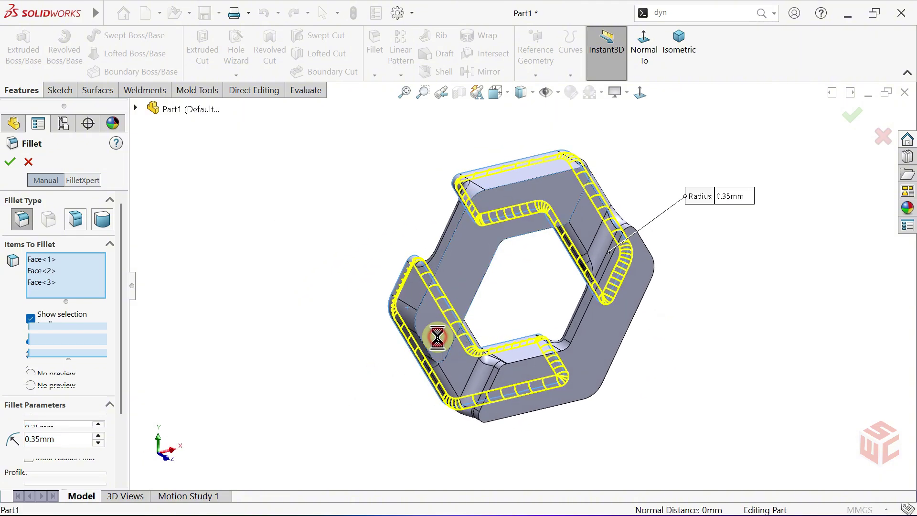
{"action": "left_click", "coordinate": [517, 370]}
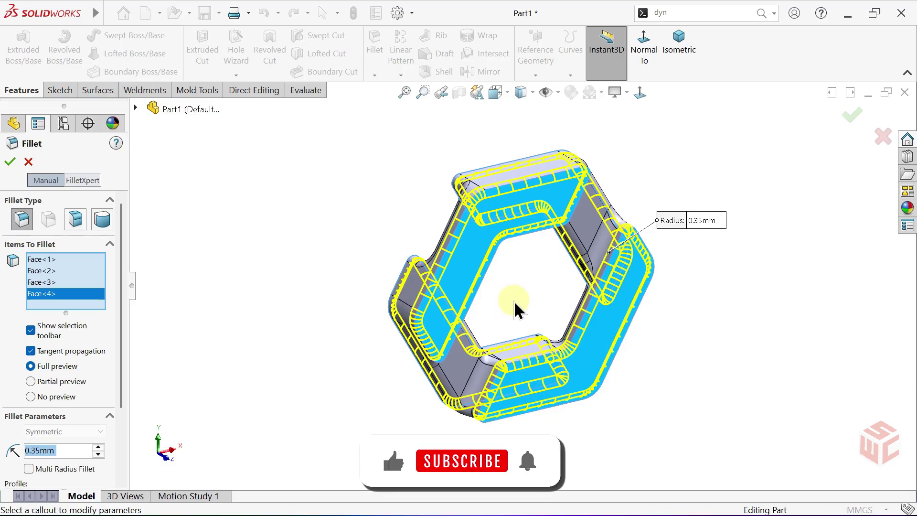
{"action": "middle_click_drag", "start_coordinate": [516, 312], "coordinate": [564, 270]}
{"action": "left_click", "coordinate": [10, 162]}
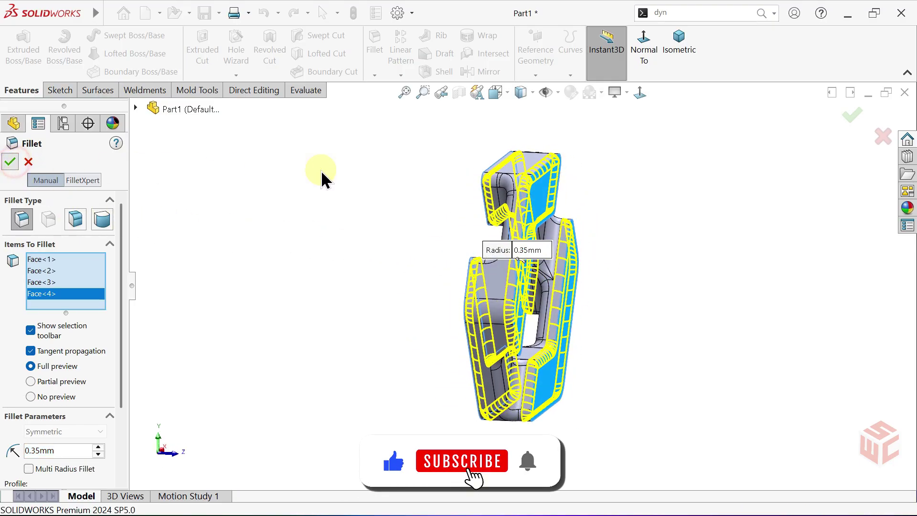
{"action": "middle_click_drag", "start_coordinate": [593, 238], "coordinate": [696, 232]}
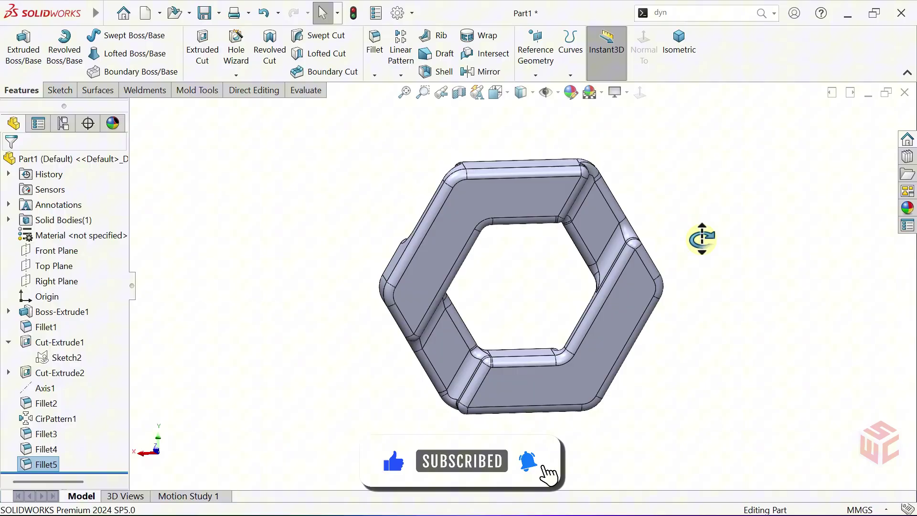
{"action": "middle_click_drag", "start_coordinate": [702, 239], "coordinate": [525, 225]}
Step: Set up a linear pattern along the link's top edge: 7 instances, 6 mm spacing
{"action": "left_click", "coordinate": [680, 45]}
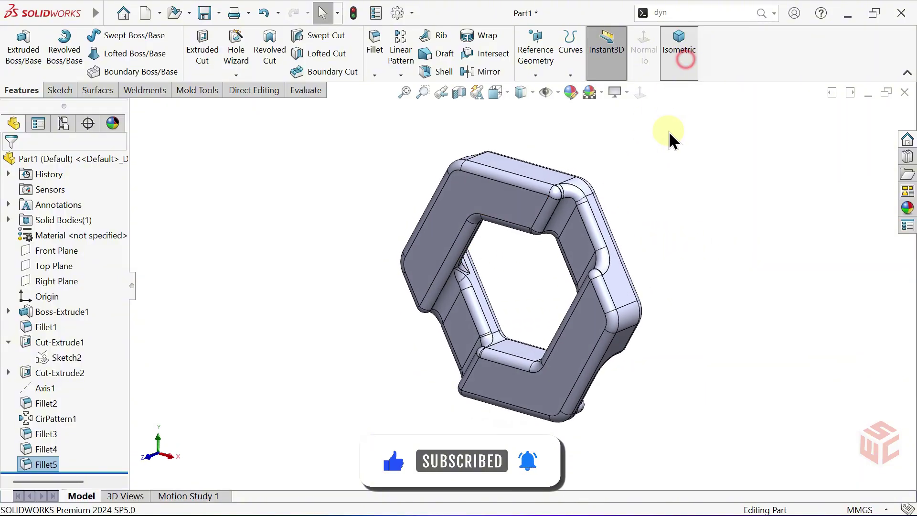
{"action": "left_click", "coordinate": [400, 55]}
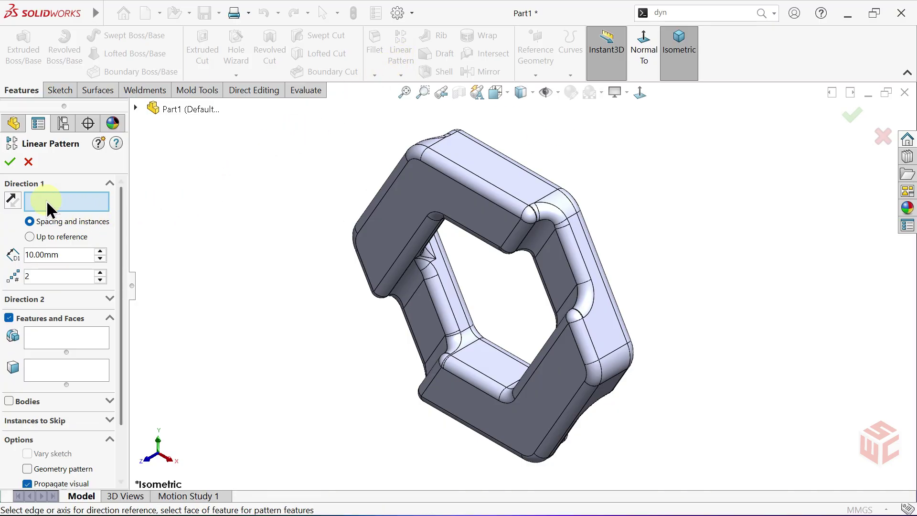
{"action": "scroll", "coordinate": [478, 209], "scroll_direction": "down", "scroll_amount": 2}
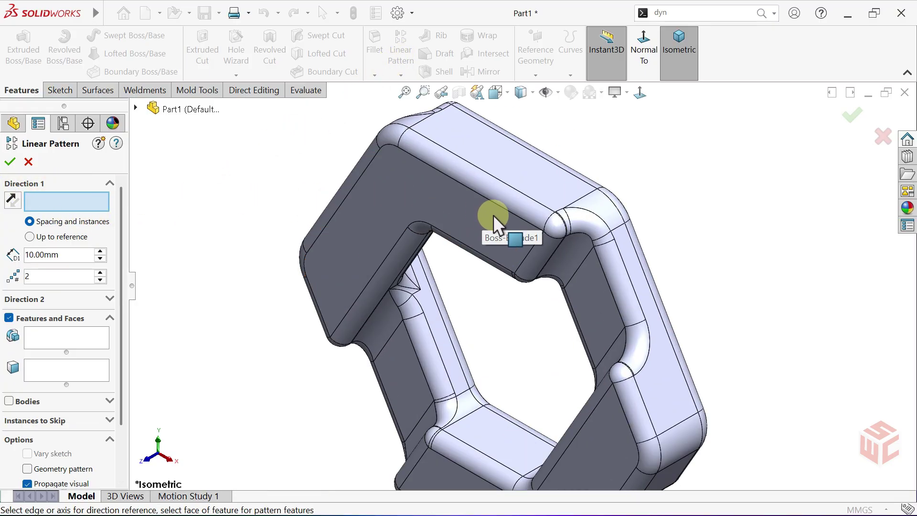
{"action": "left_click", "coordinate": [508, 208]}
{"action": "scroll", "coordinate": [516, 224], "scroll_direction": "down", "scroll_amount": 3}
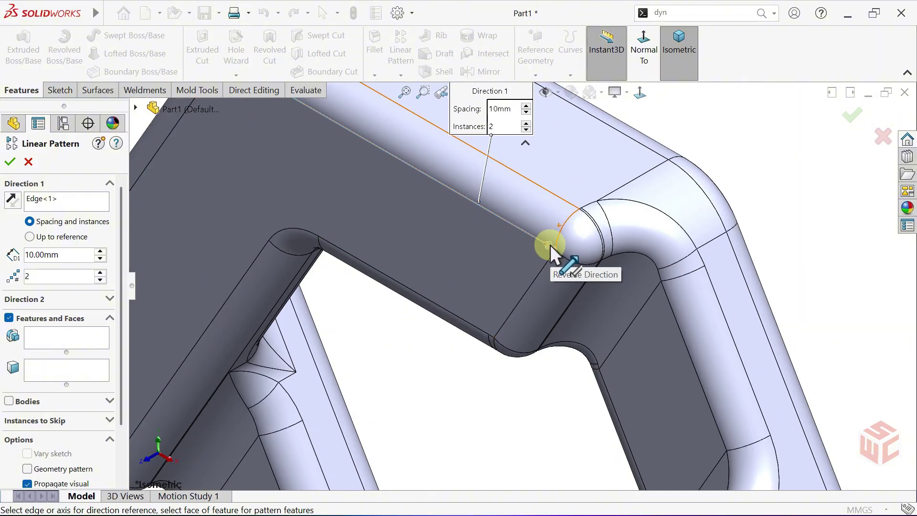
{"action": "scroll", "coordinate": [518, 271], "scroll_direction": "up", "scroll_amount": 1}
{"action": "scroll", "coordinate": [518, 270], "scroll_direction": "up", "scroll_amount": 5}
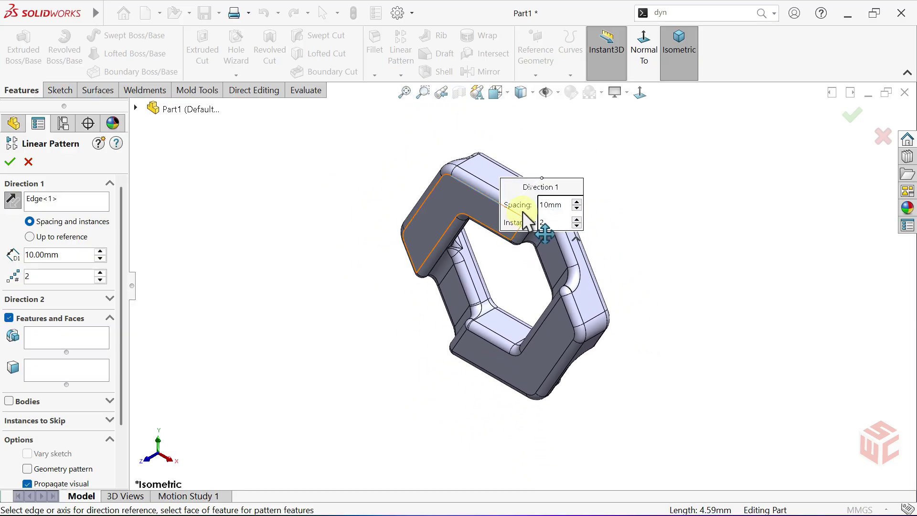
{"action": "left_click_drag", "start_coordinate": [523, 221], "coordinate": [571, 175]}
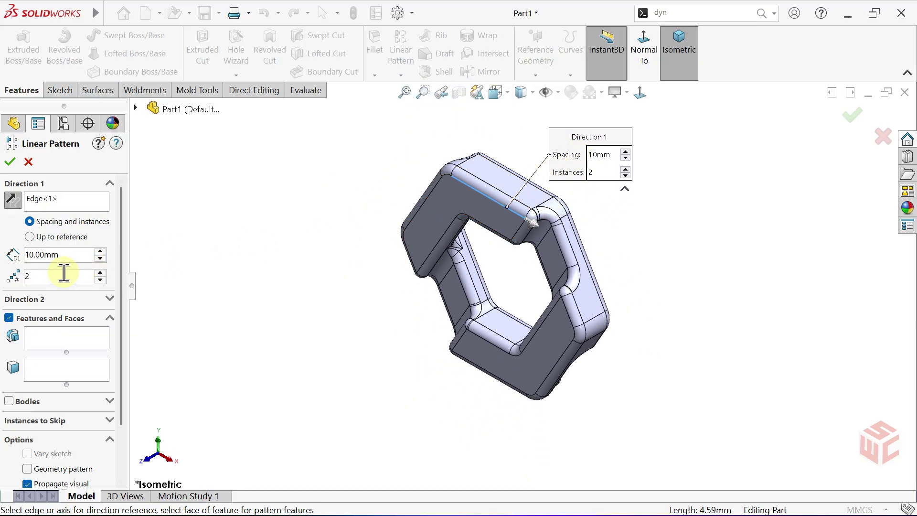
{"action": "type", "text": "7"}
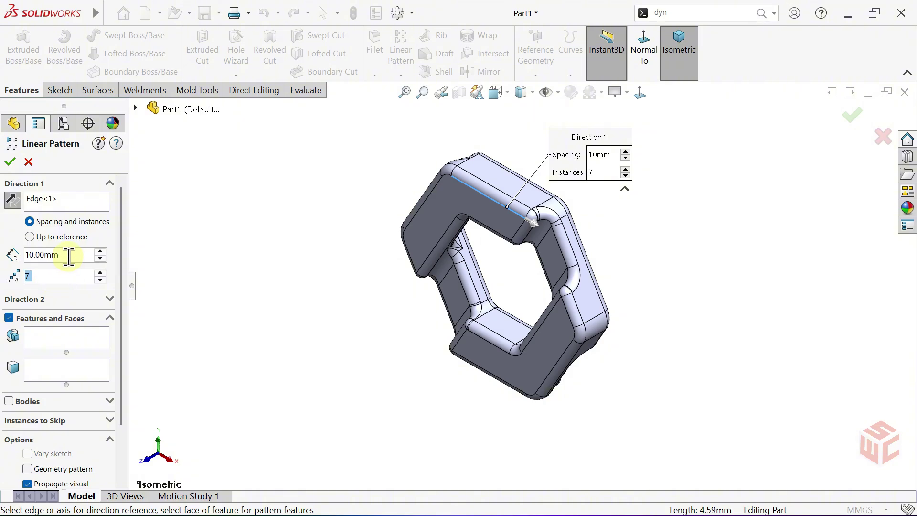
{"action": "left_click", "coordinate": [48, 255]}
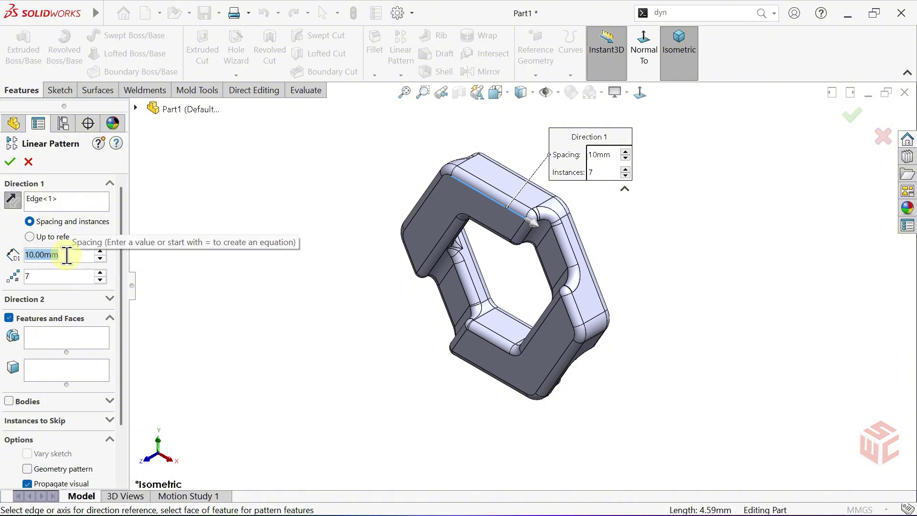
{"action": "type", "text": "6"}
{"action": "key", "text": "Return"}
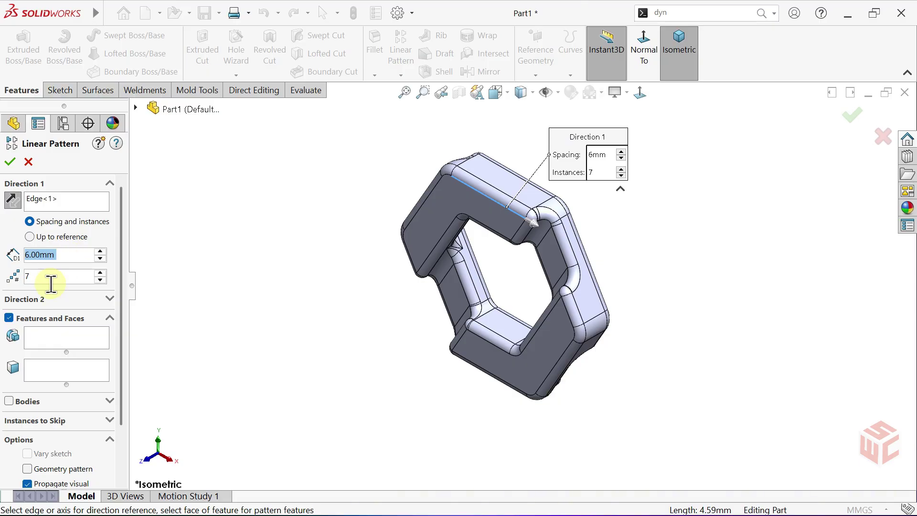
Step: Pattern the whole link body (Fillet5) and accept the seven-link chain
{"action": "left_click", "coordinate": [25, 402]}
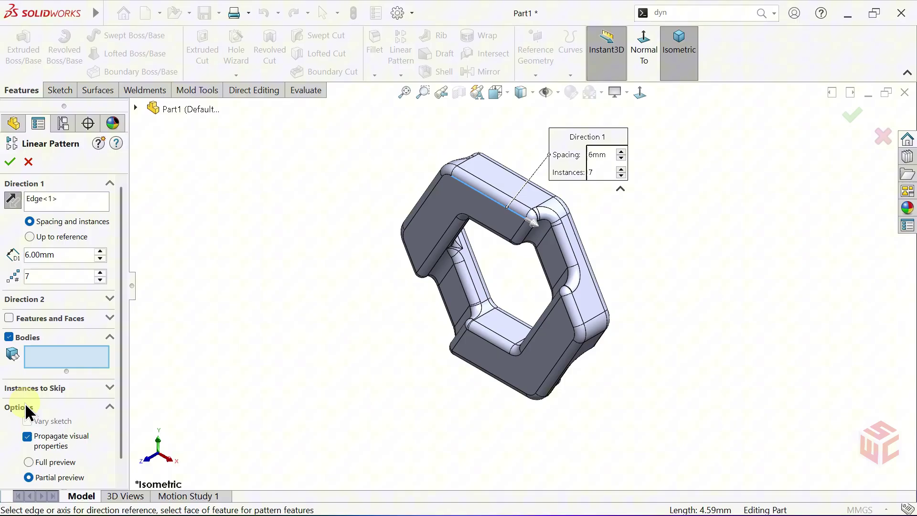
{"action": "left_click", "coordinate": [475, 343]}
{"action": "scroll", "coordinate": [492, 347], "scroll_direction": "up", "scroll_amount": 3}
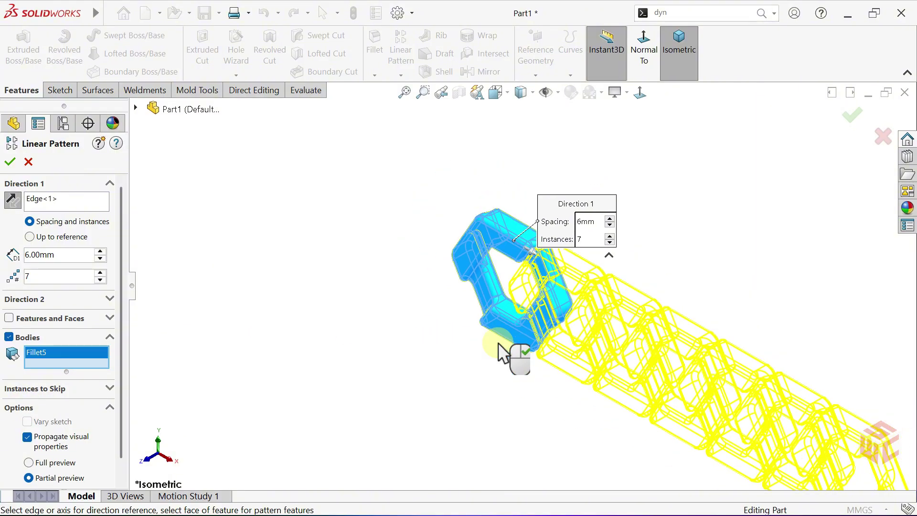
{"action": "left_click", "coordinate": [688, 69]}
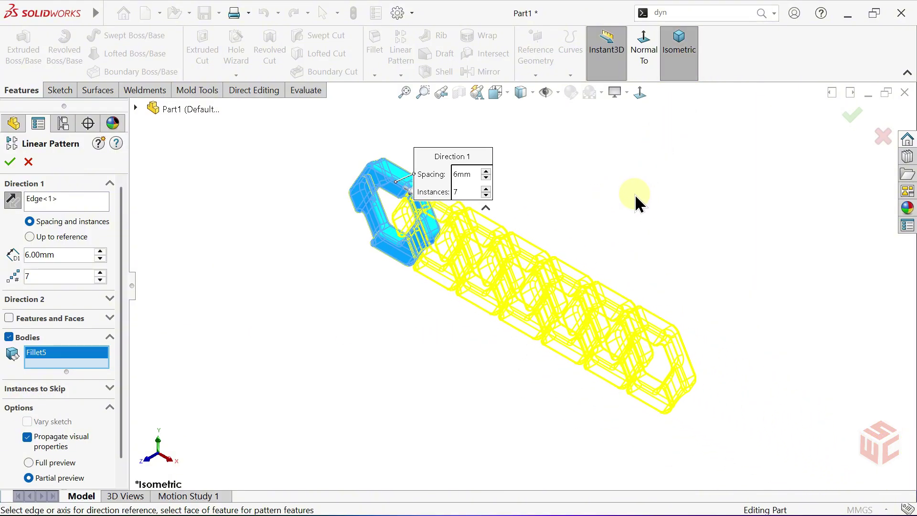
{"action": "left_click", "coordinate": [10, 164]}
{"action": "mouse_move", "coordinate": [317, 272]}
{"action": "middle_mouse_down"}
{"action": "mouse_move", "coordinate": [321, 281]}
{"action": "mouse_move", "coordinate": [420, 258]}
{"action": "mouse_move", "coordinate": [440, 215]}
{"action": "mouse_move", "coordinate": [526, 205]}
{"action": "mouse_move", "coordinate": [409, 276]}
{"action": "middle_mouse_up"}
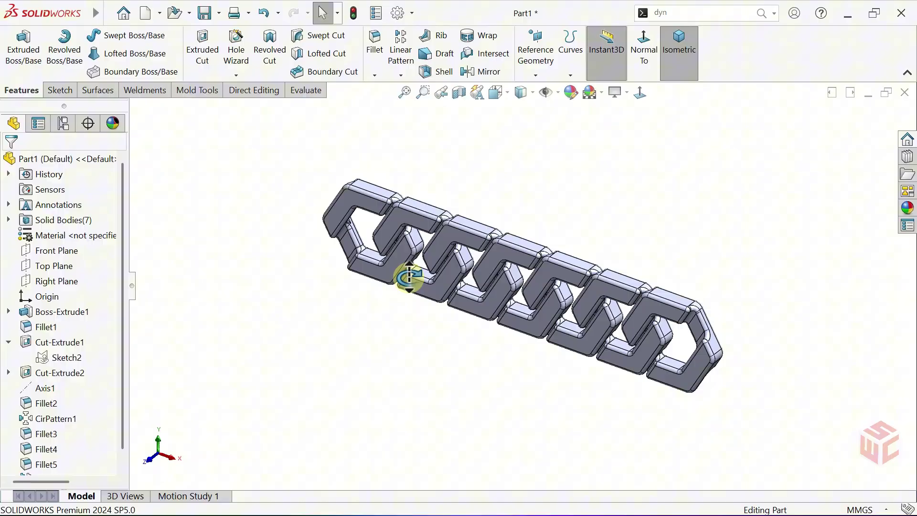
Step: Select the Front Plane and view it straight on
{"action": "scroll", "coordinate": [574, 285], "scroll_direction": "down", "scroll_amount": 8}
{"action": "middle_click_drag", "start_coordinate": [602, 289], "coordinate": [425, 272]}
{"action": "left_click", "coordinate": [679, 46]}
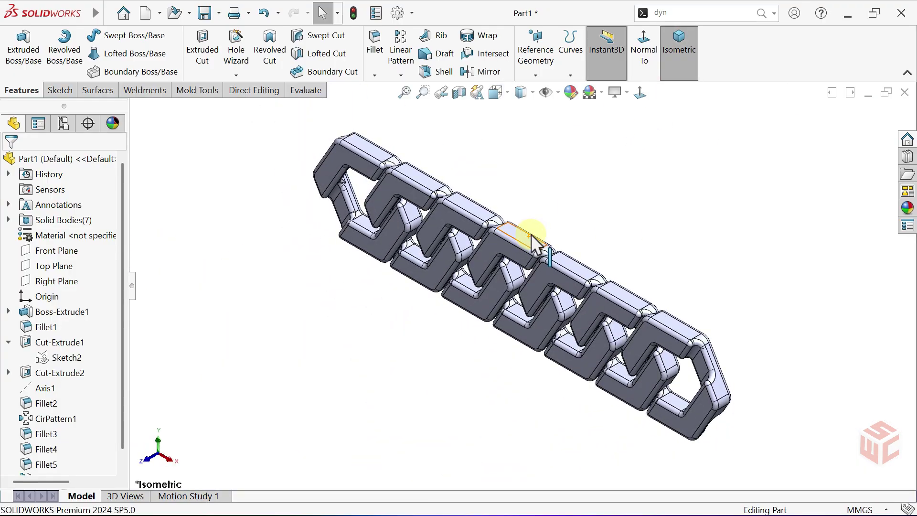
{"action": "left_click", "coordinate": [66, 252]}
{"action": "left_click", "coordinate": [78, 237]}
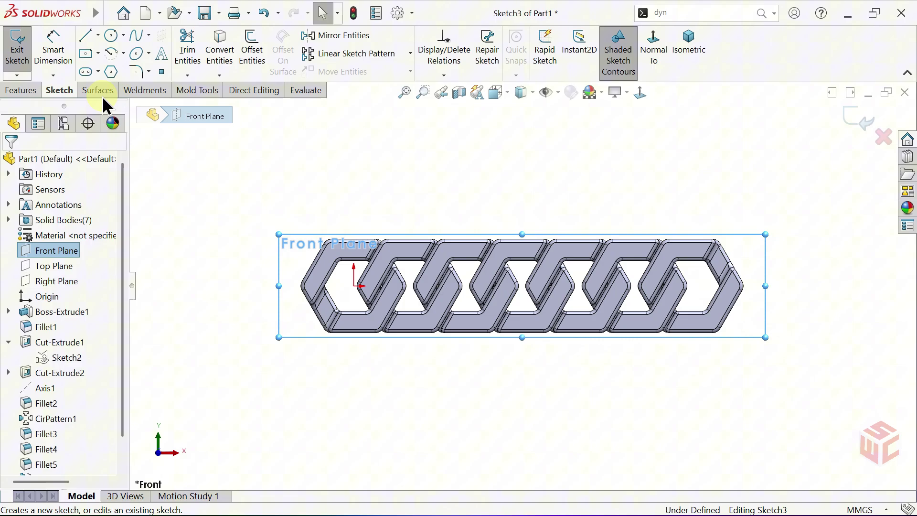
Step: Draw a vertical centerline upward from the chain's top edge
{"action": "left_click", "coordinate": [99, 35]}
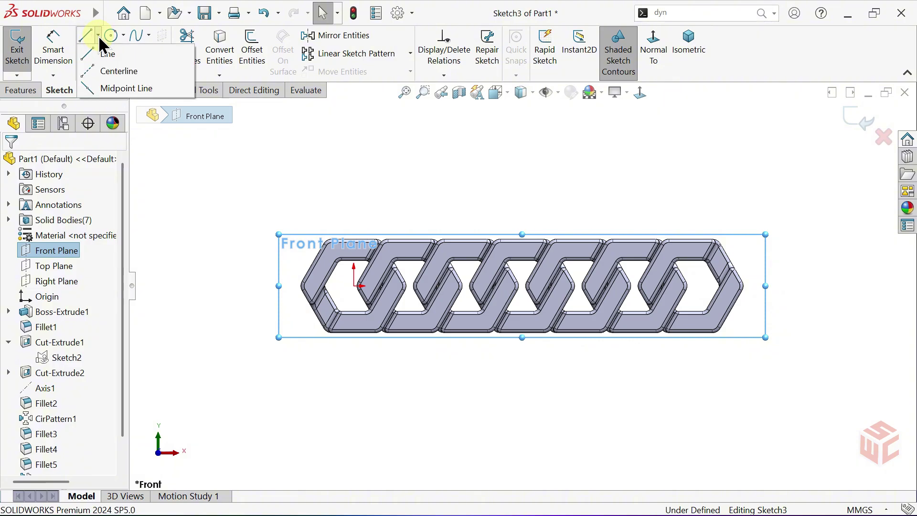
{"action": "left_click", "coordinate": [113, 72]}
{"action": "scroll", "coordinate": [522, 235], "scroll_direction": "down", "scroll_amount": 5}
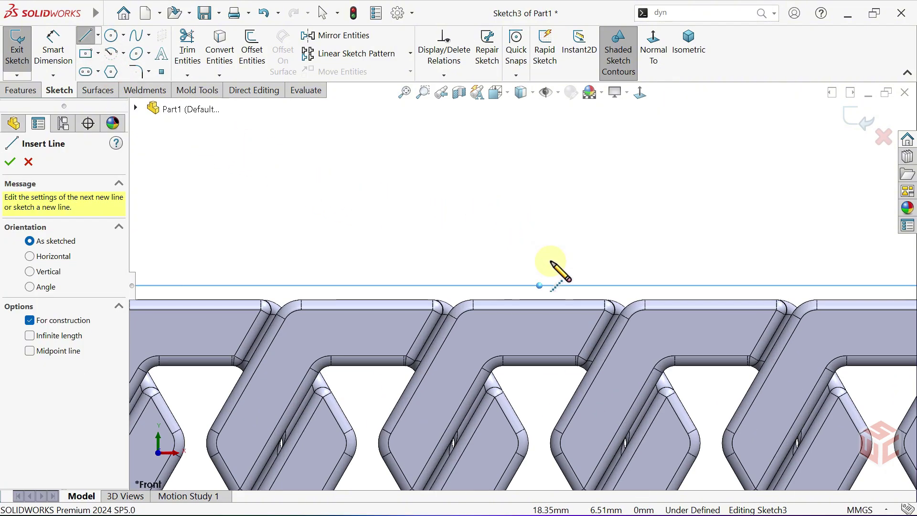
{"action": "left_click", "coordinate": [539, 300]}
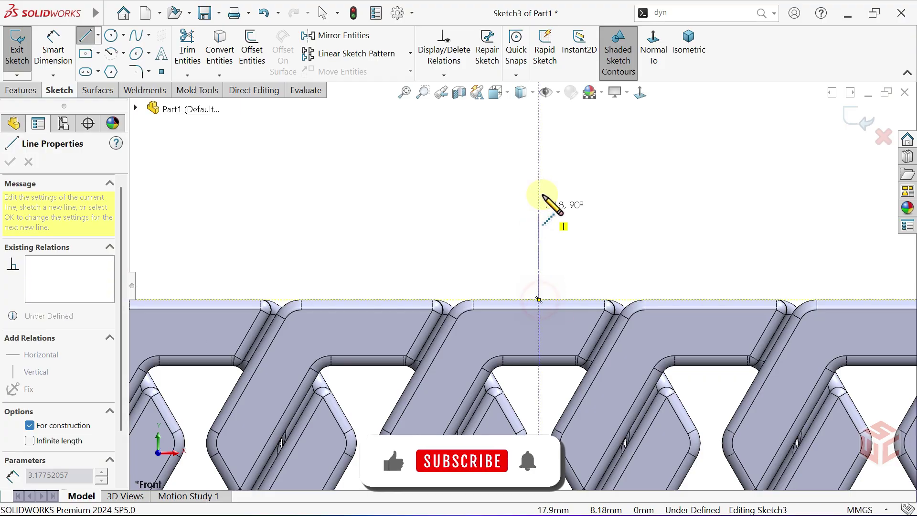
{"action": "left_click", "coordinate": [539, 178]}
{"action": "right_click", "coordinate": [539, 178]}
{"action": "left_click", "coordinate": [585, 190]}
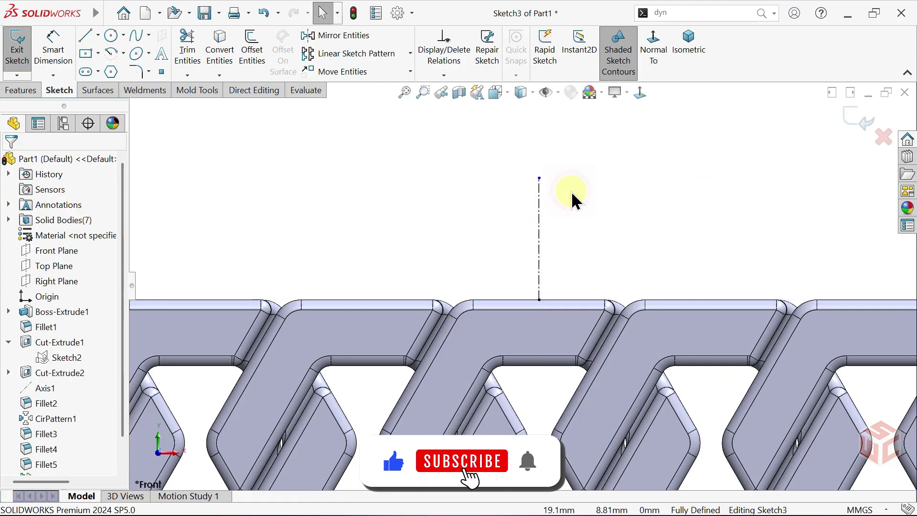
Step: Turn on Dynamic Mirror Entities with the centerline as the mirror line
{"action": "left_click", "coordinate": [676, 13]}
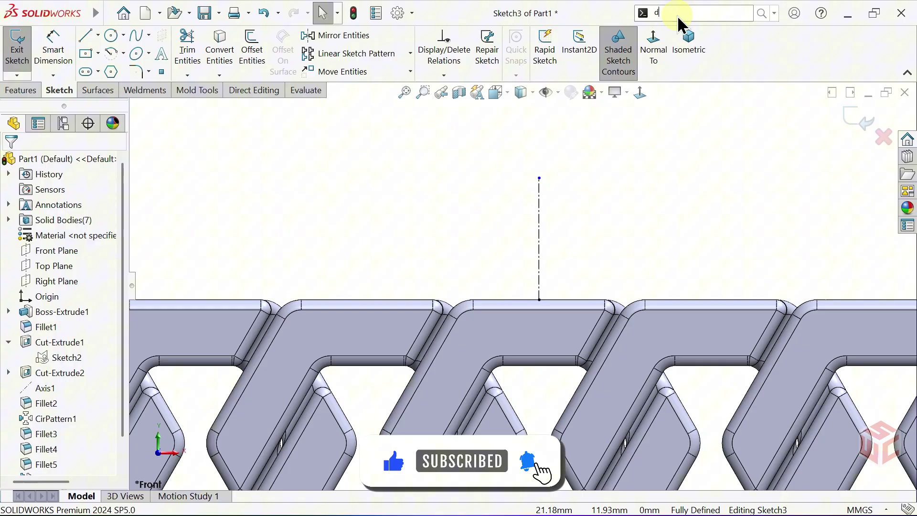
{"action": "left_click", "coordinate": [692, 32]}
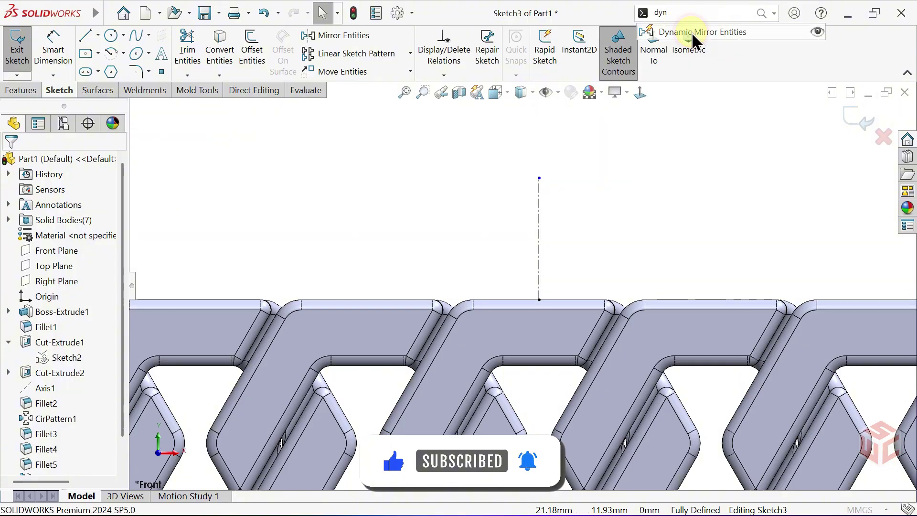
{"action": "left_click", "coordinate": [540, 230]}
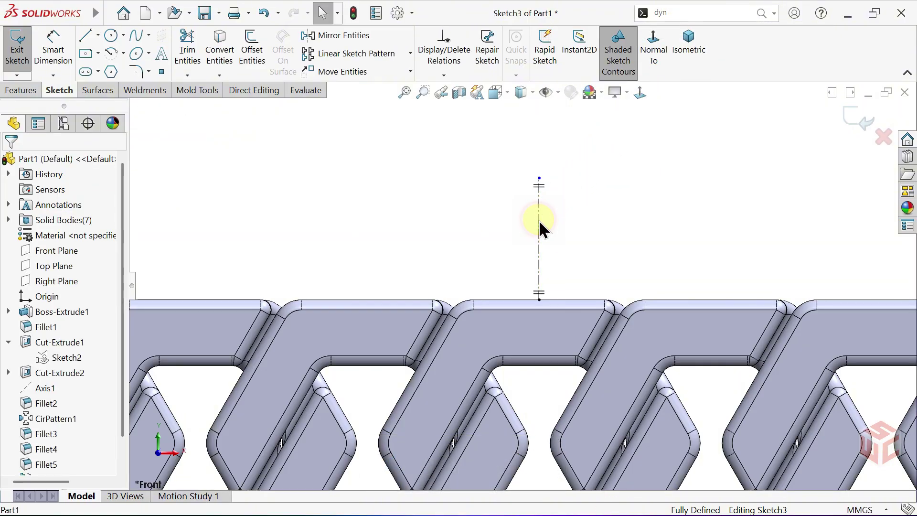
{"action": "key", "text": "f"}
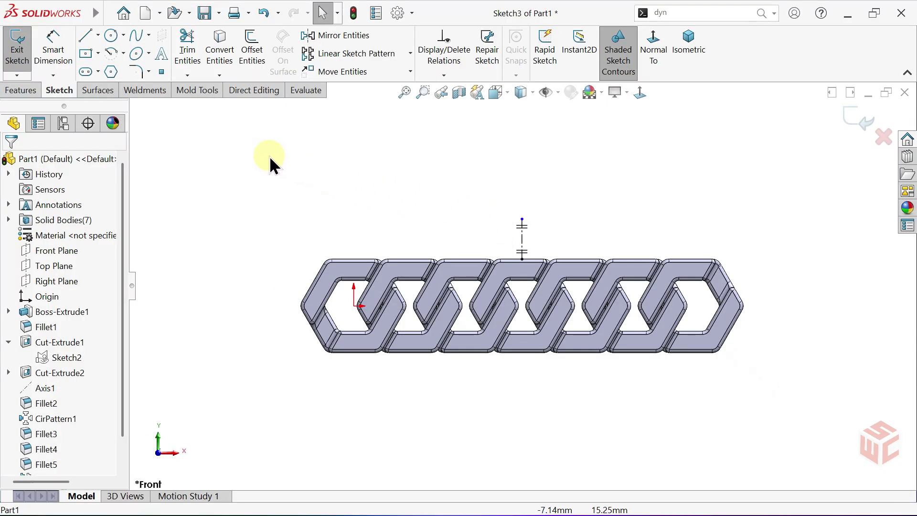
Step: Draw a center rectangle left of the chain, mirrored automatically to the right
{"action": "left_click", "coordinate": [89, 53]}
{"action": "left_click", "coordinate": [228, 306]}
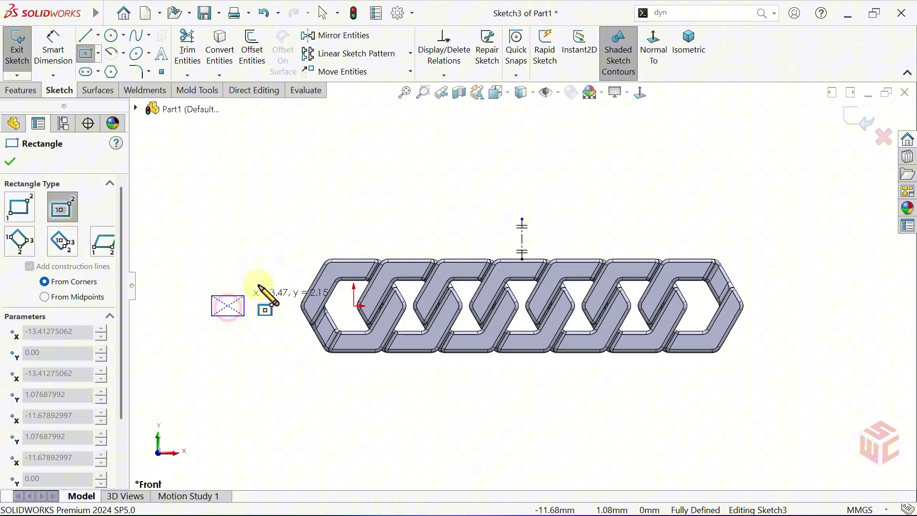
{"action": "left_click", "coordinate": [296, 265]}
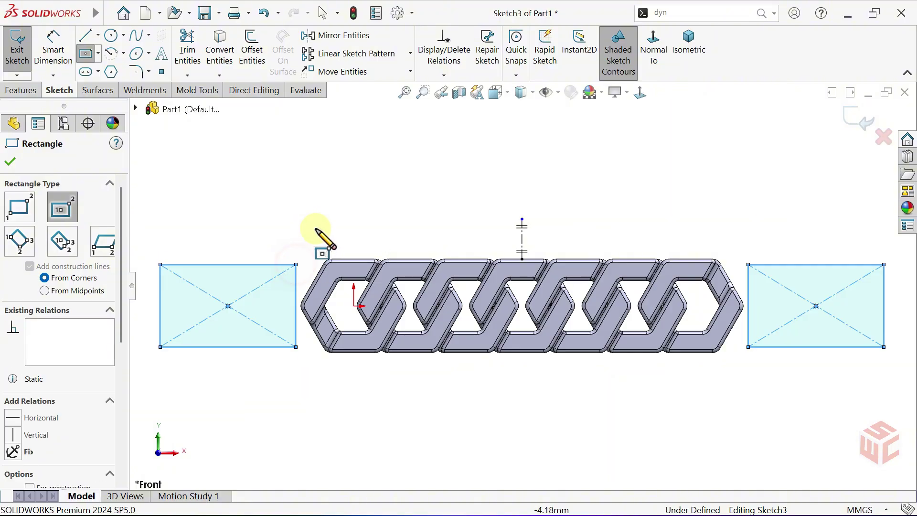
{"action": "right_click", "coordinate": [336, 237]}
{"action": "left_click", "coordinate": [336, 237]}
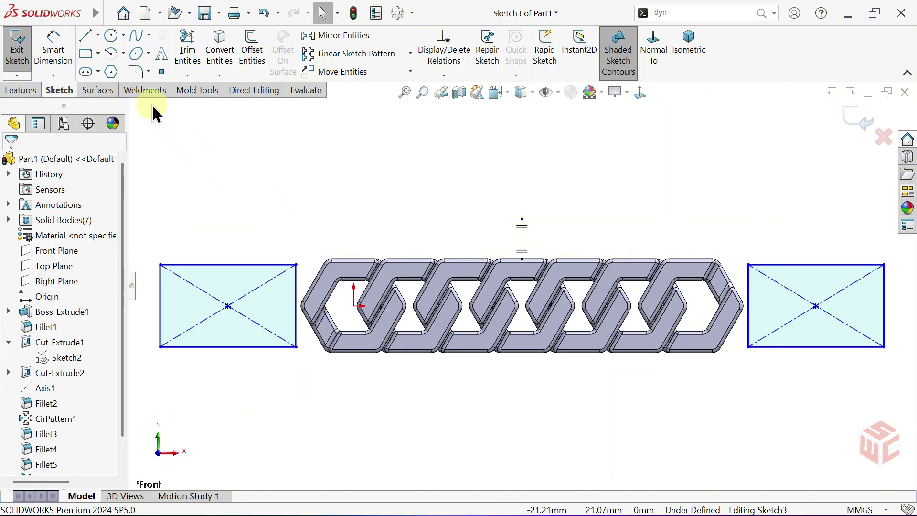
Step: Round the four chain-facing rectangle corners with 2 mm sketch fillets
{"action": "left_click", "coordinate": [137, 73]}
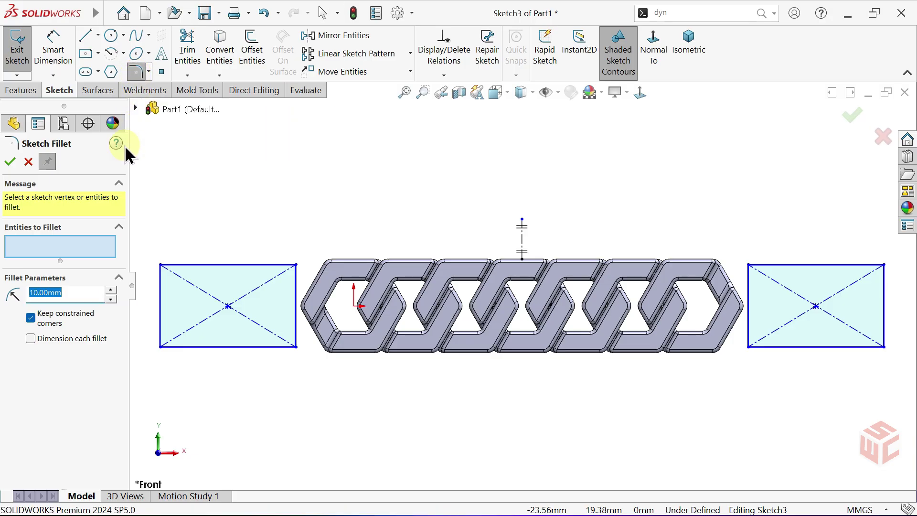
{"action": "type", "text": "2"}
{"action": "key", "text": "Return"}
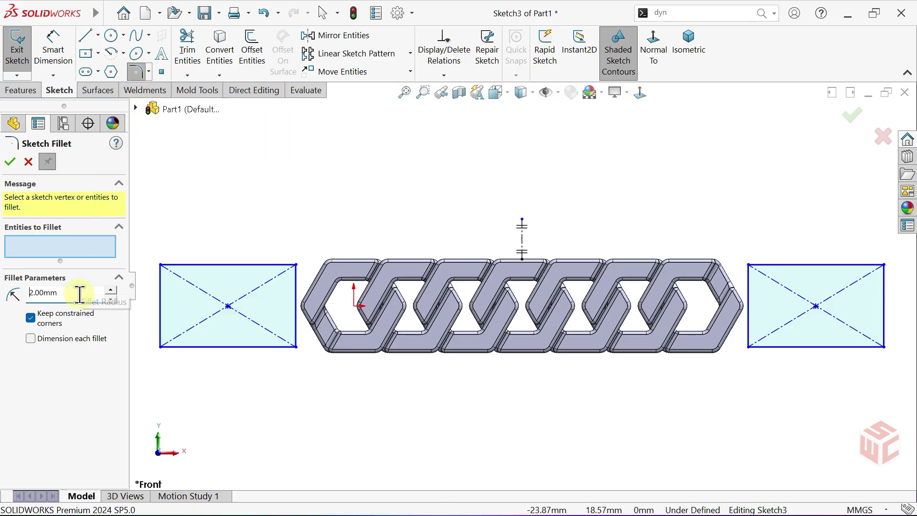
{"action": "left_click_drag", "start_coordinate": [266, 210], "coordinate": [306, 354]}
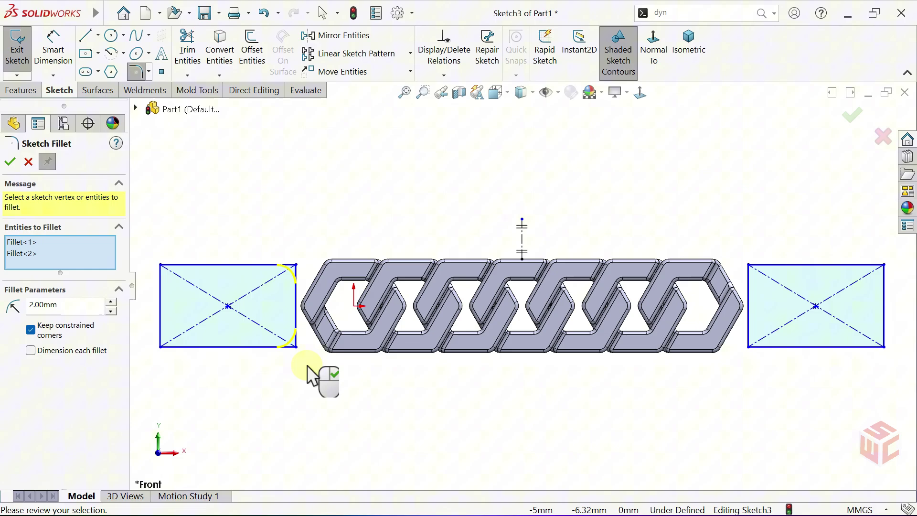
{"action": "left_click_drag", "start_coordinate": [729, 230], "coordinate": [749, 377]}
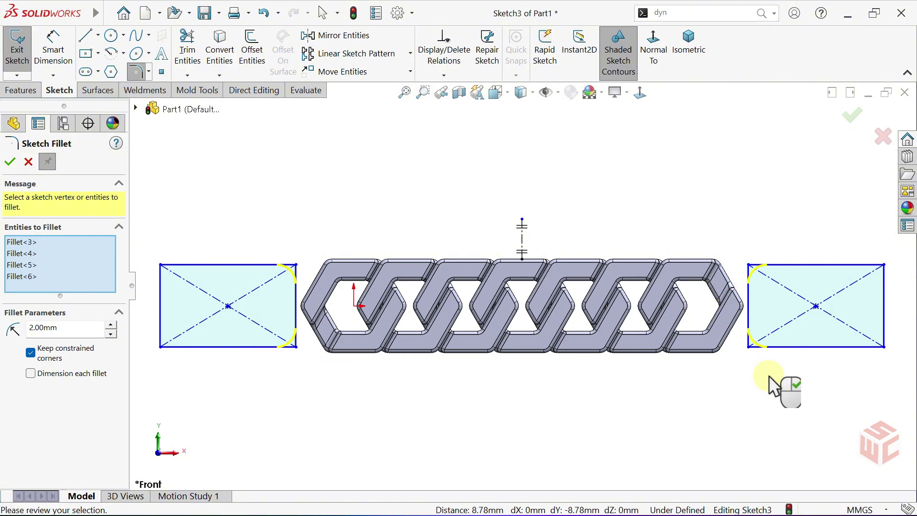
{"action": "left_click", "coordinate": [10, 161]}
{"action": "left_click", "coordinate": [342, 220]}
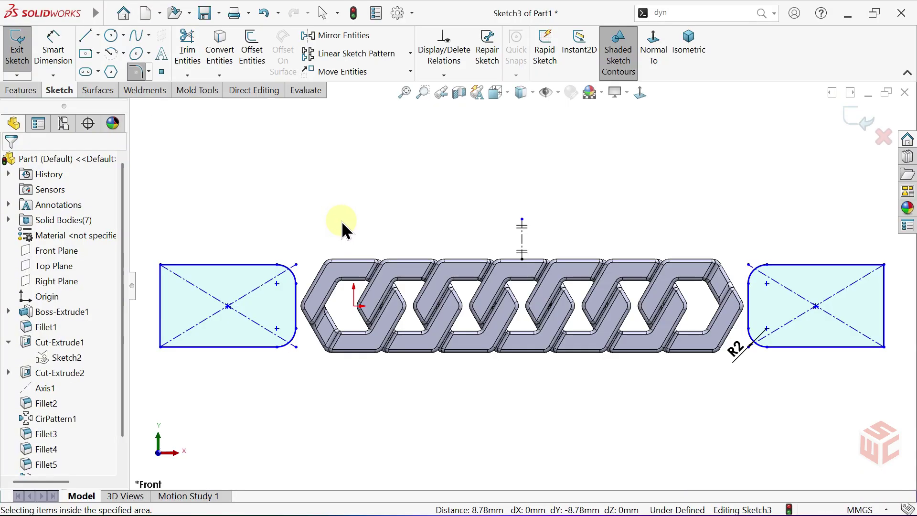
Step: Make the origin the midpoint of the rectangle's chain-side edge
{"action": "key", "text": "f"}
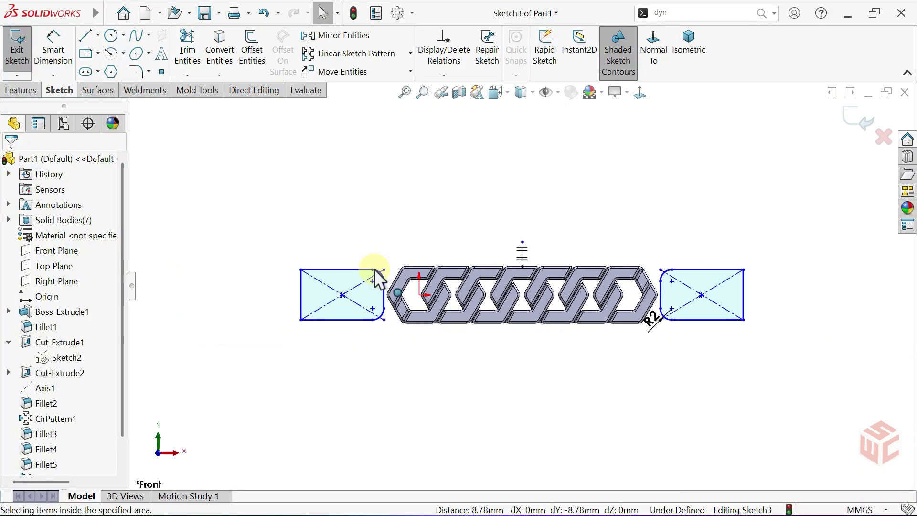
{"action": "scroll", "coordinate": [376, 271], "scroll_direction": "down", "scroll_amount": 5}
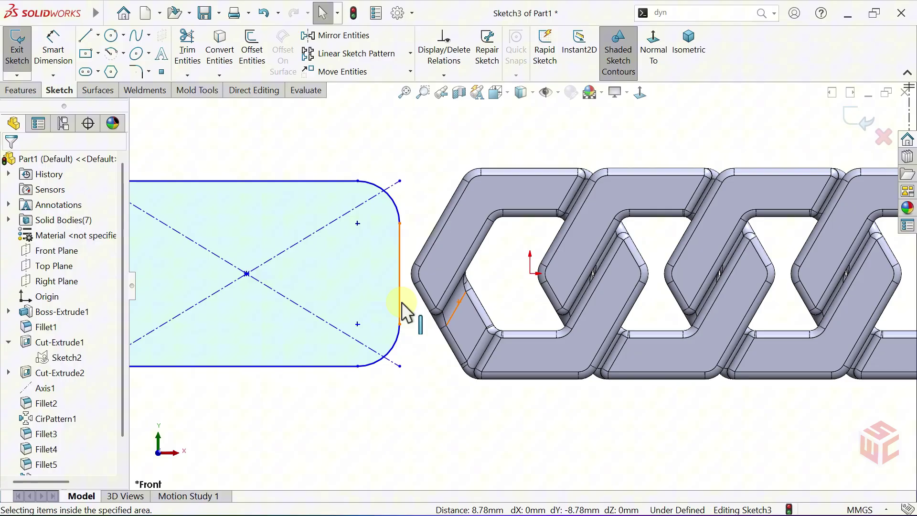
{"action": "left_click", "coordinate": [400, 305]}
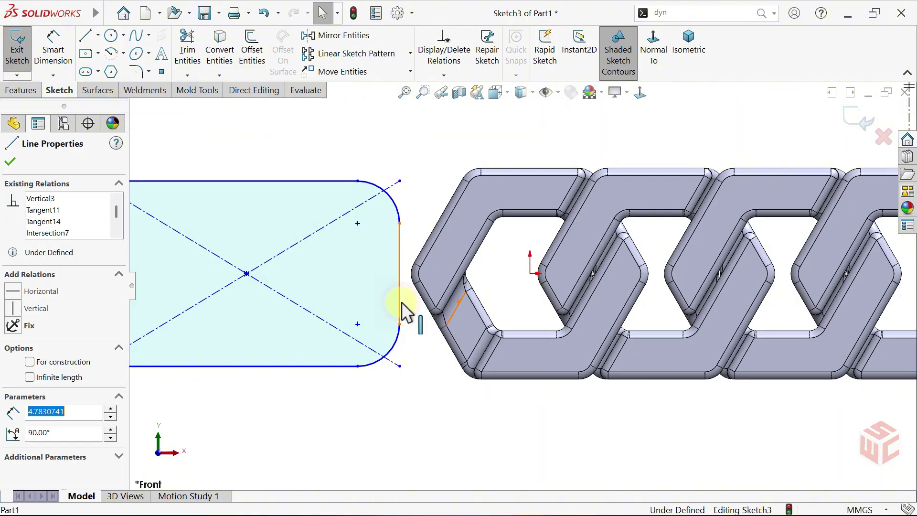
{"action": "left_click", "coordinate": [530, 275], "text": "ctrl"}
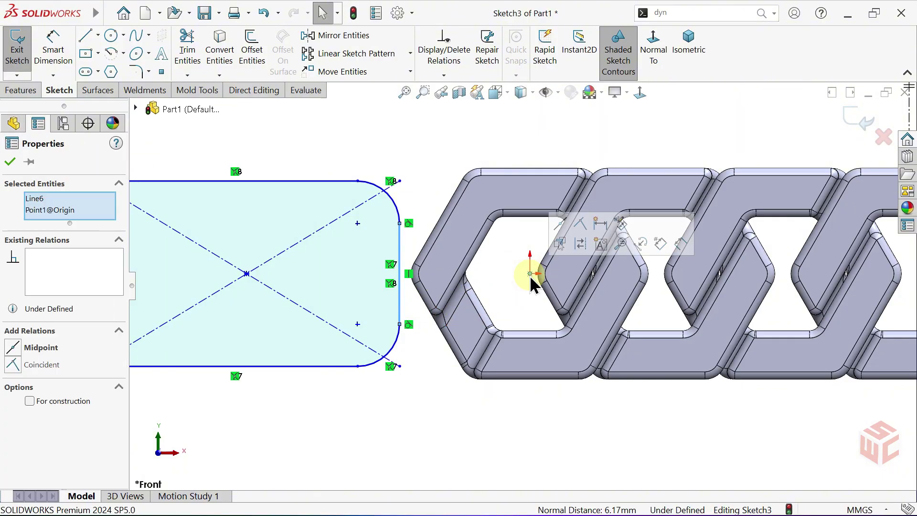
{"action": "left_click", "coordinate": [558, 234]}
{"action": "left_click", "coordinate": [507, 149]}
{"action": "scroll", "coordinate": [501, 162], "scroll_direction": "up", "scroll_amount": 2}
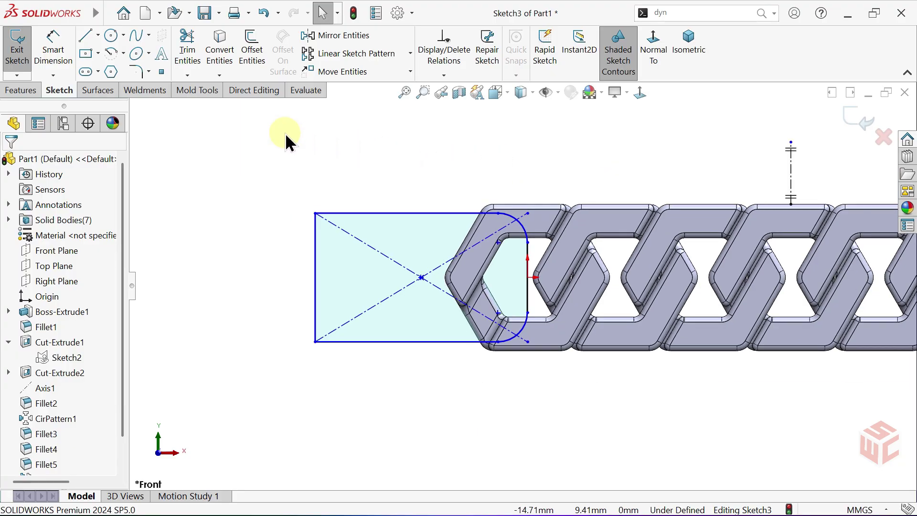
Step: Dimension the rectangle width to 30 mm
{"action": "left_click", "coordinate": [64, 55]}
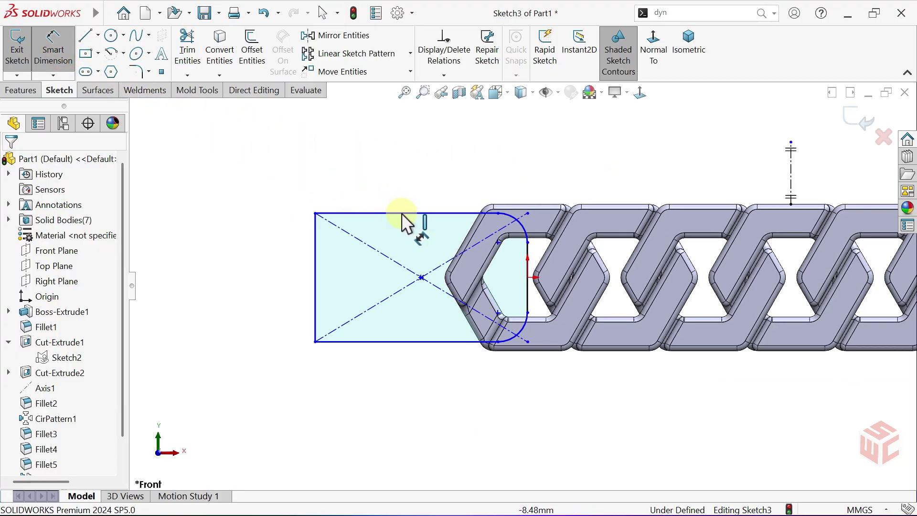
{"action": "left_click", "coordinate": [315, 272]}
{"action": "left_click", "coordinate": [527, 282]}
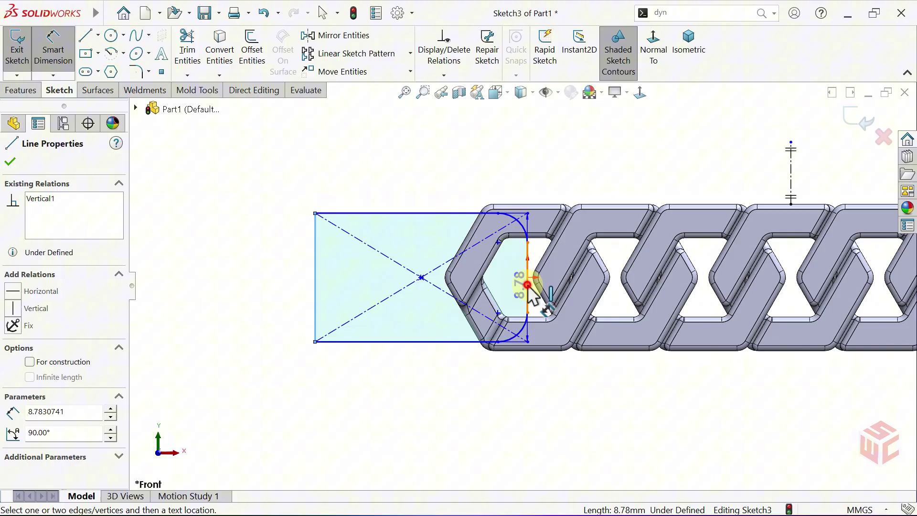
{"action": "left_click", "coordinate": [428, 160]}
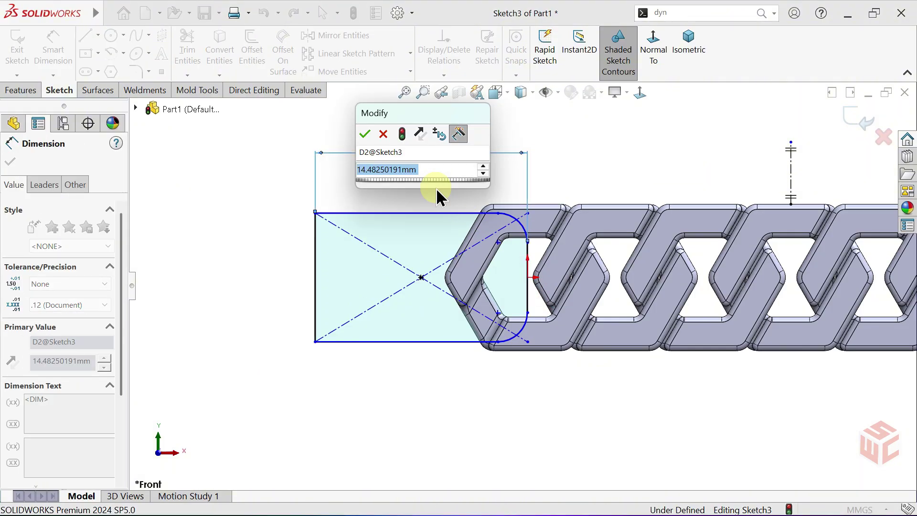
{"action": "type", "text": "30"}
{"action": "key", "text": "Return"}
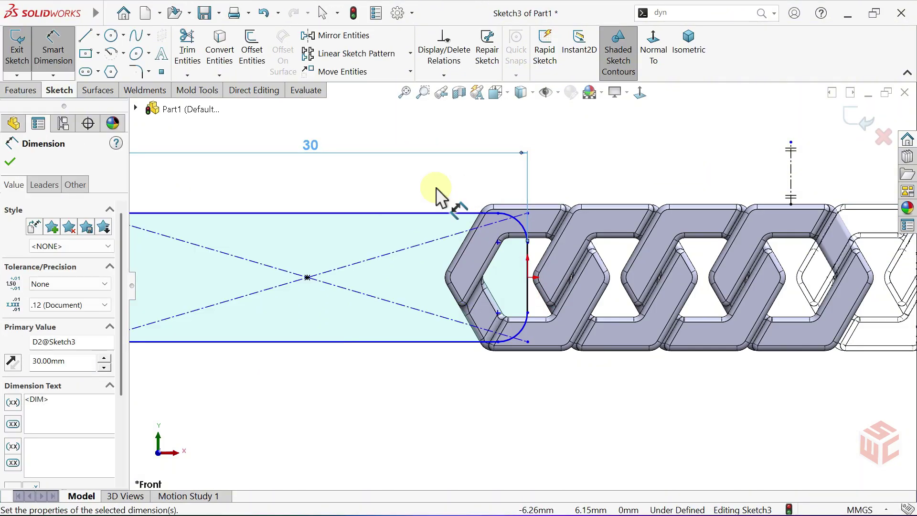
Step: Dimension the rectangle height to 10 mm, fully defining the sketch
{"action": "scroll", "coordinate": [428, 206], "scroll_direction": "up", "scroll_amount": 4}
{"action": "left_click", "coordinate": [313, 286]}
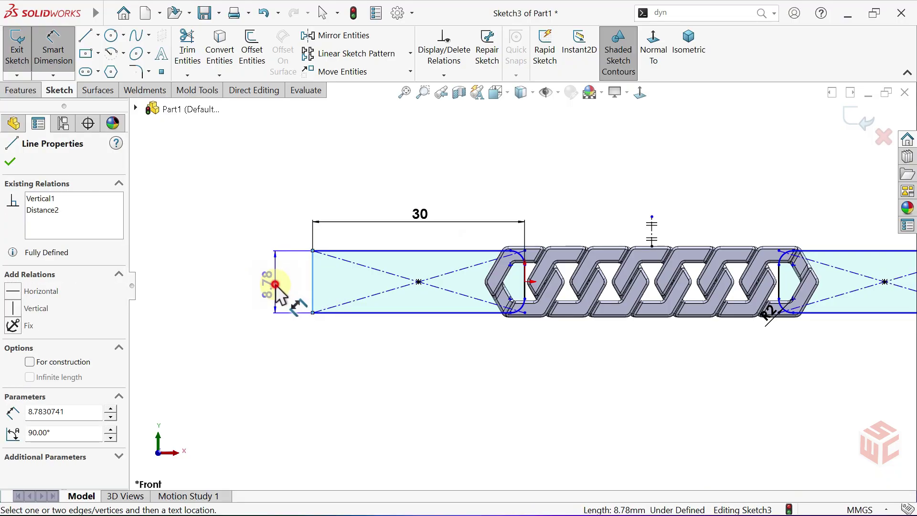
{"action": "left_click", "coordinate": [276, 284]}
{"action": "type", "text": "10"}
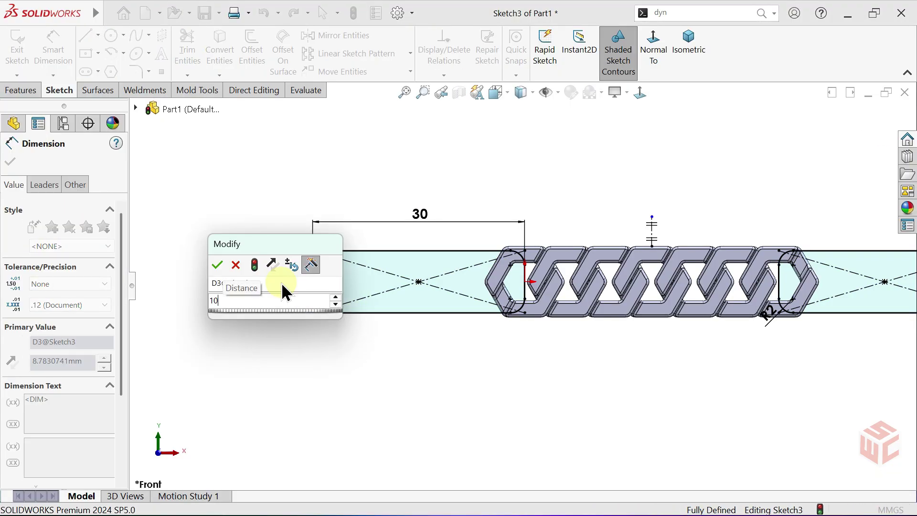
{"action": "key", "text": "Return"}
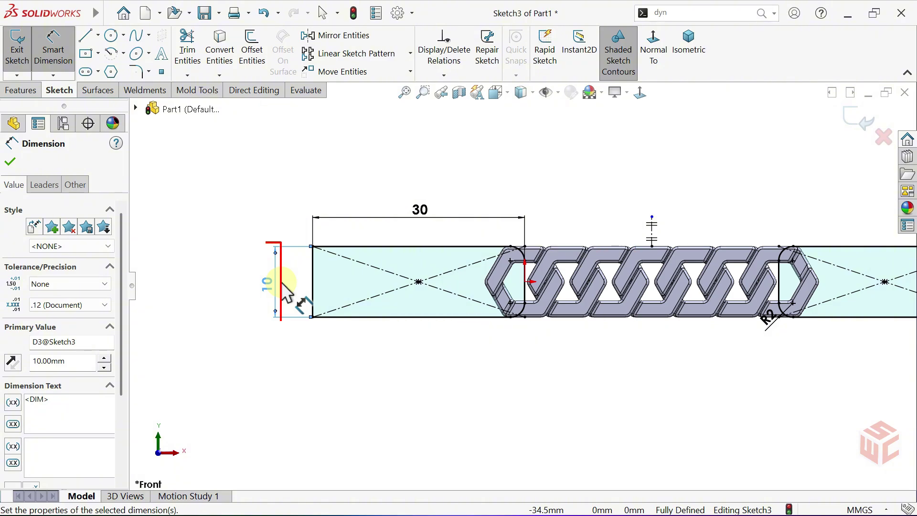
{"action": "right_click", "coordinate": [282, 283]}
{"action": "left_click", "coordinate": [305, 326]}
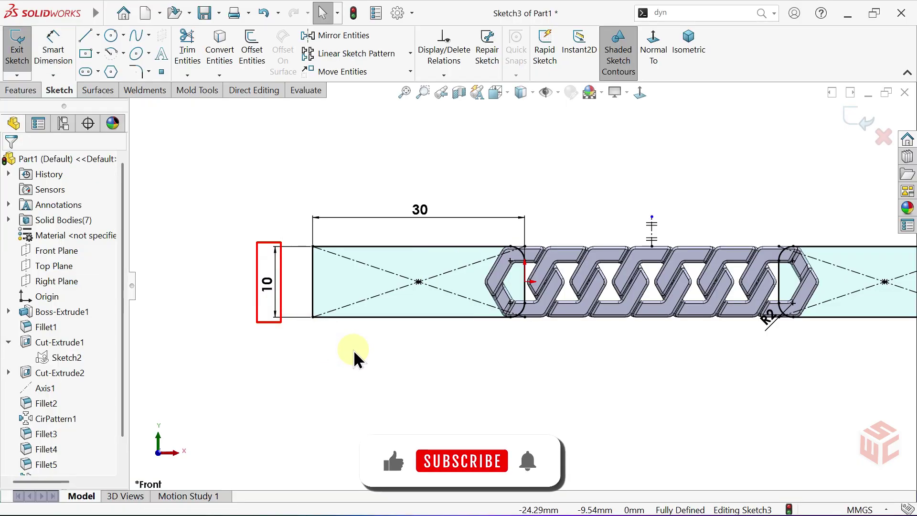
{"action": "key", "text": "f"}
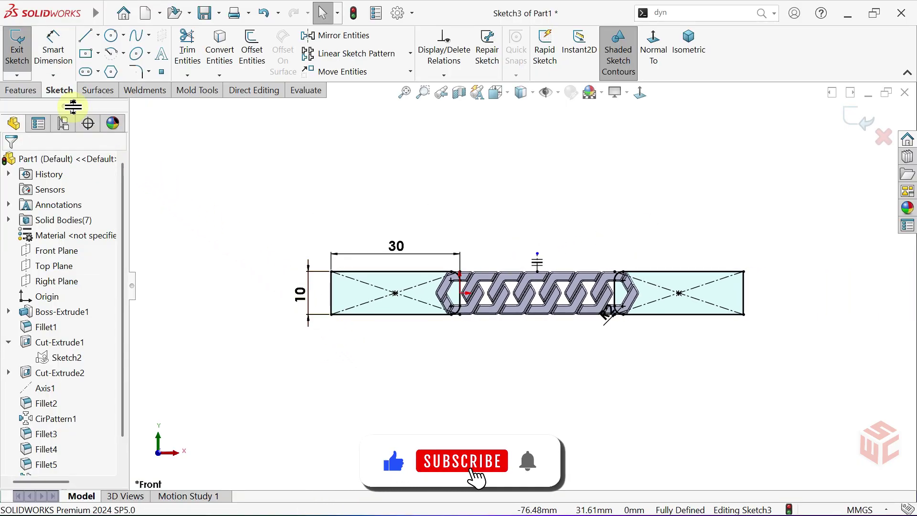
{"action": "left_click", "coordinate": [31, 88]}
Step: From the Top view, extrude Sketch3's end rectangles 2.75 mm mid-plane as tabs joined to the chain
{"action": "left_click", "coordinate": [23, 48]}
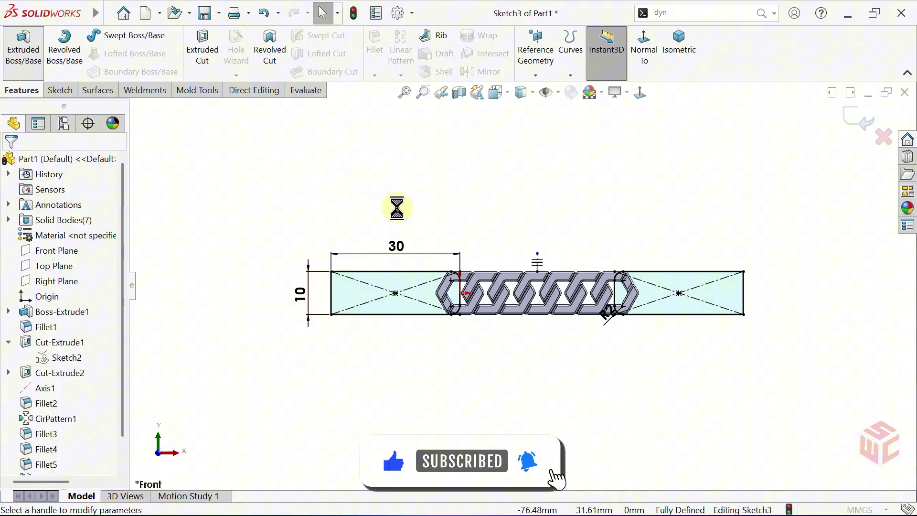
{"action": "left_click", "coordinate": [496, 93]}
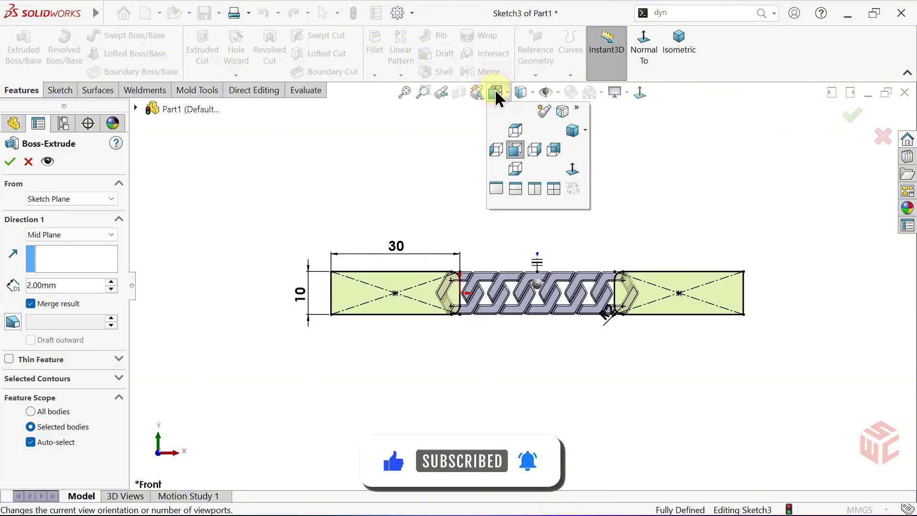
{"action": "left_click", "coordinate": [516, 127]}
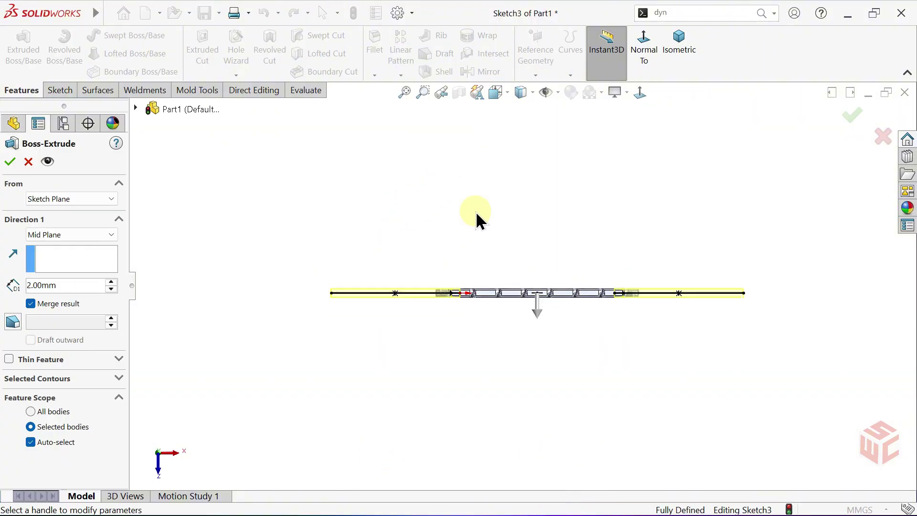
{"action": "scroll", "coordinate": [458, 290], "scroll_direction": "down", "scroll_amount": 5}
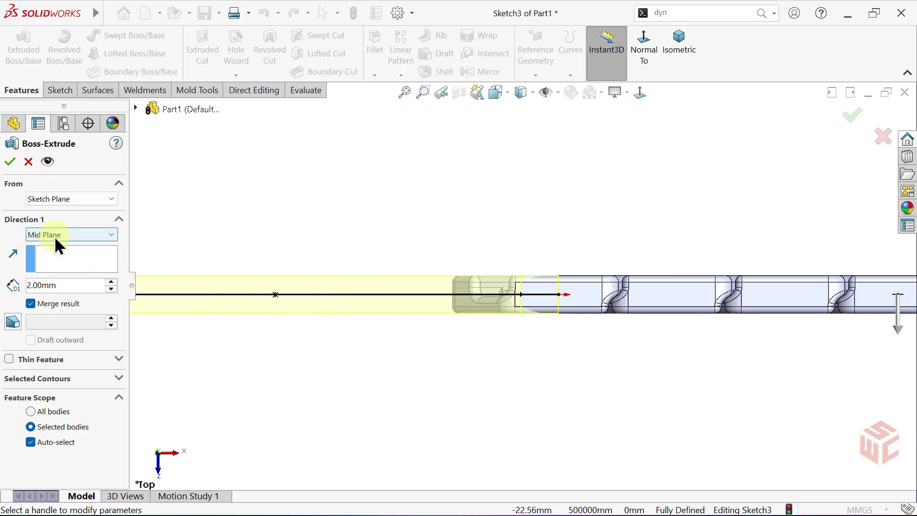
{"action": "double_click", "coordinate": [76, 285]}
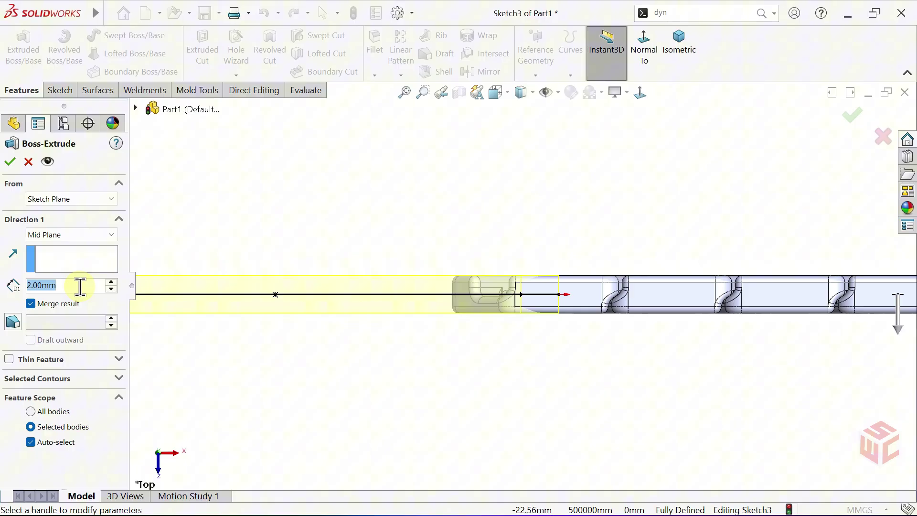
{"action": "type", "text": "2.7"}
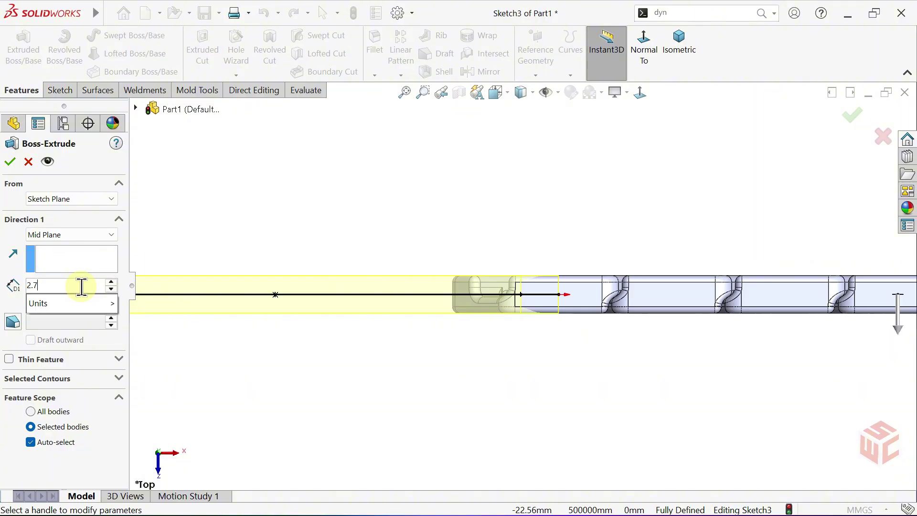
{"action": "type", "text": "5"}
{"action": "key", "text": "Return"}
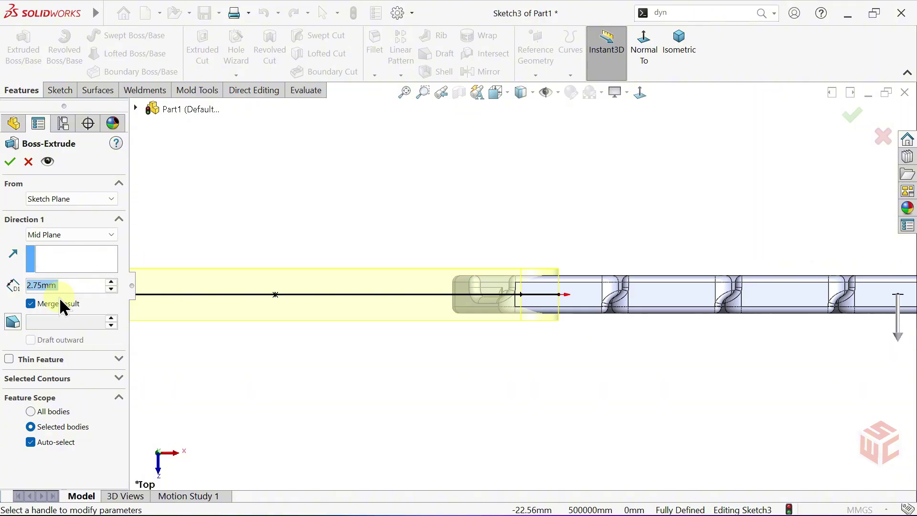
{"action": "left_click", "coordinate": [10, 161]}
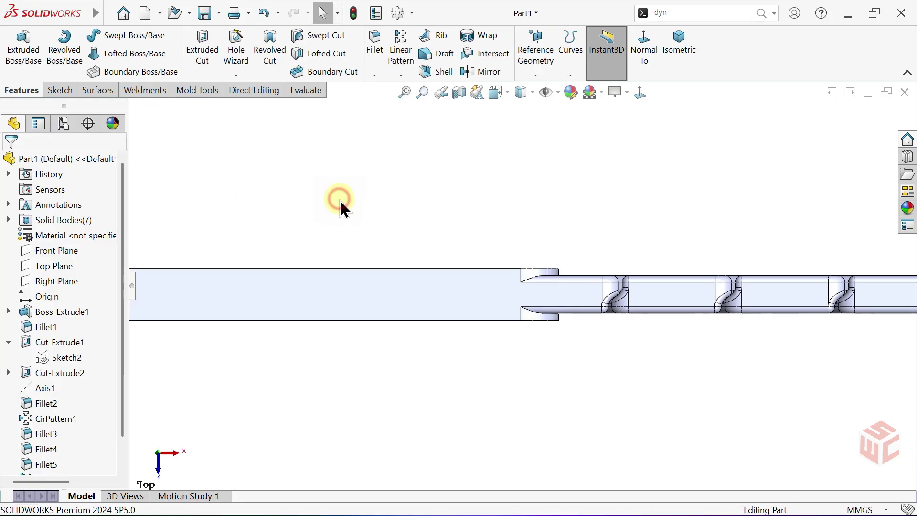
Step: Fit the straight bar in isometric view and search for the 'flex' command
{"action": "key", "text": "f"}
{"action": "left_click", "coordinate": [678, 62]}
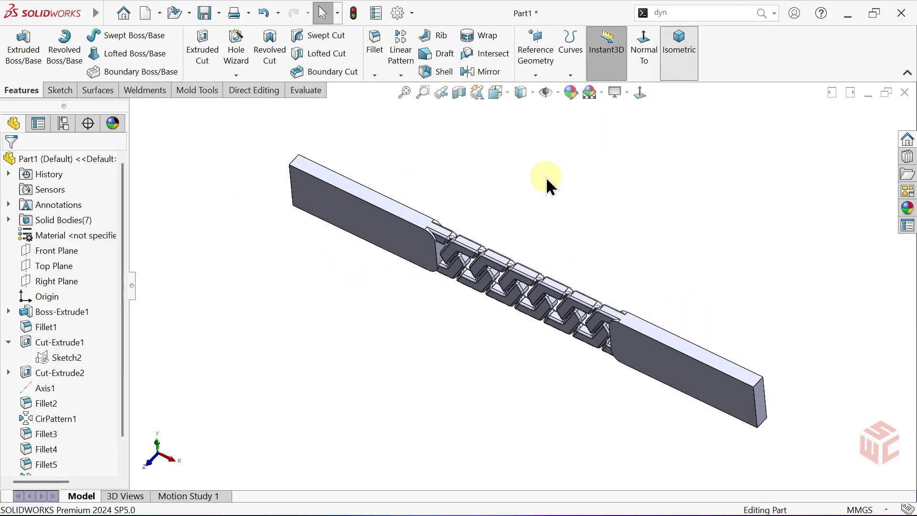
{"action": "left_click", "coordinate": [674, 18]}
{"action": "type", "text": "flex"}
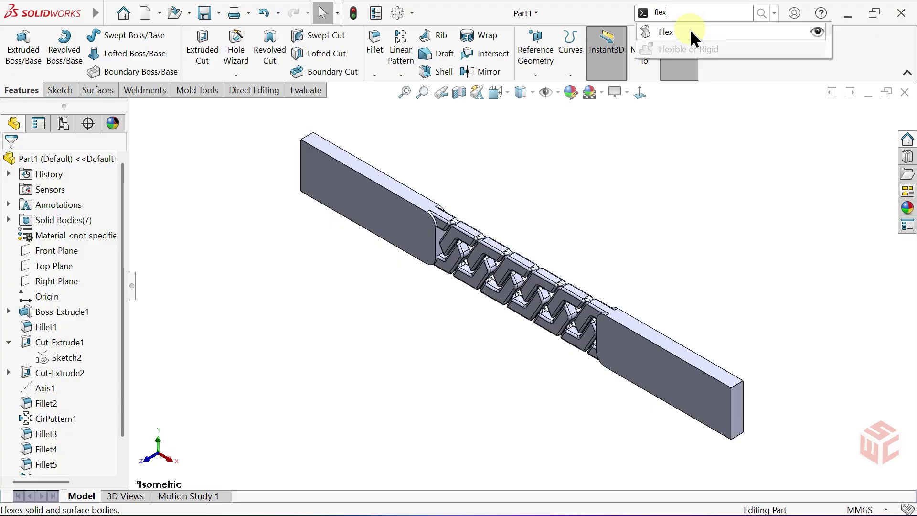
Step: Start Flex on all the strip's bodies and rotate the triad 90° about Z
{"action": "left_click", "coordinate": [690, 31]}
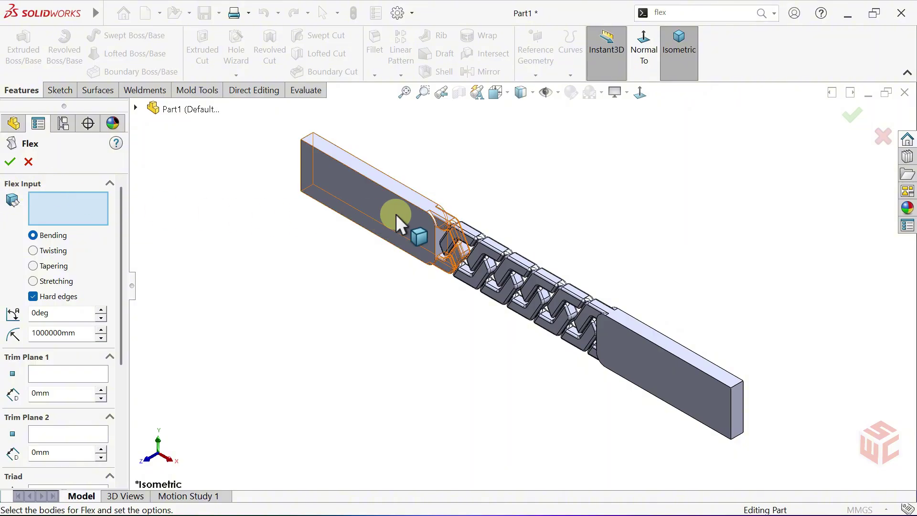
{"action": "scroll", "coordinate": [544, 220], "scroll_direction": "up", "scroll_amount": 3}
{"action": "left_click_drag", "start_coordinate": [419, 280], "coordinate": [330, 420]}
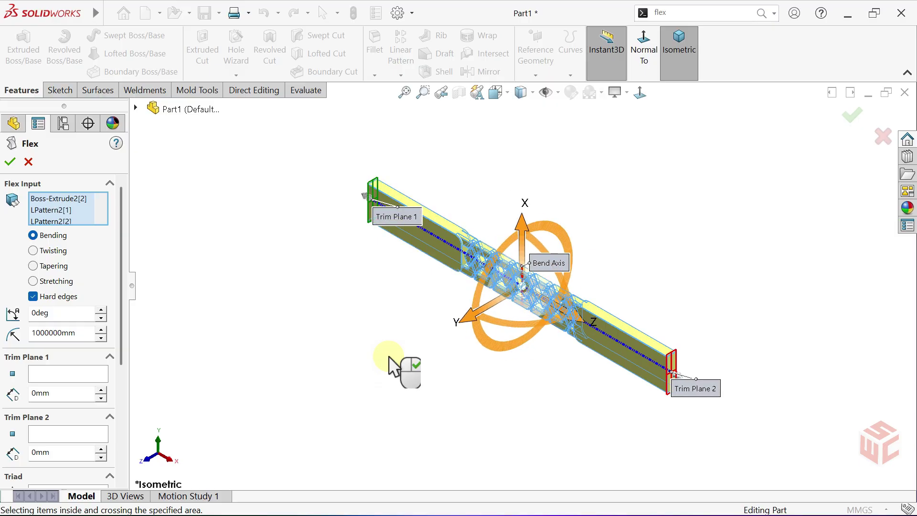
{"action": "left_click_drag", "start_coordinate": [121, 327], "coordinate": [124, 432]}
{"action": "left_click_drag", "start_coordinate": [82, 387], "coordinate": [37, 388]}
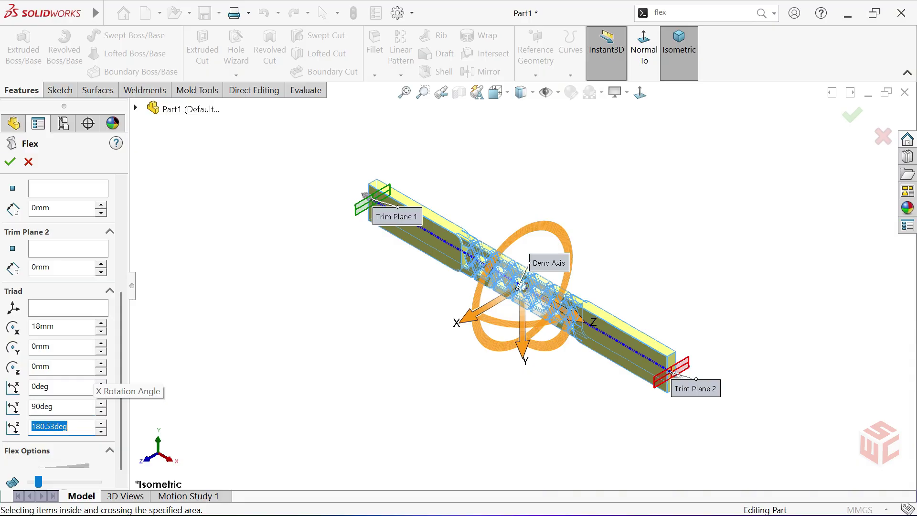
{"action": "key", "text": "Return"}
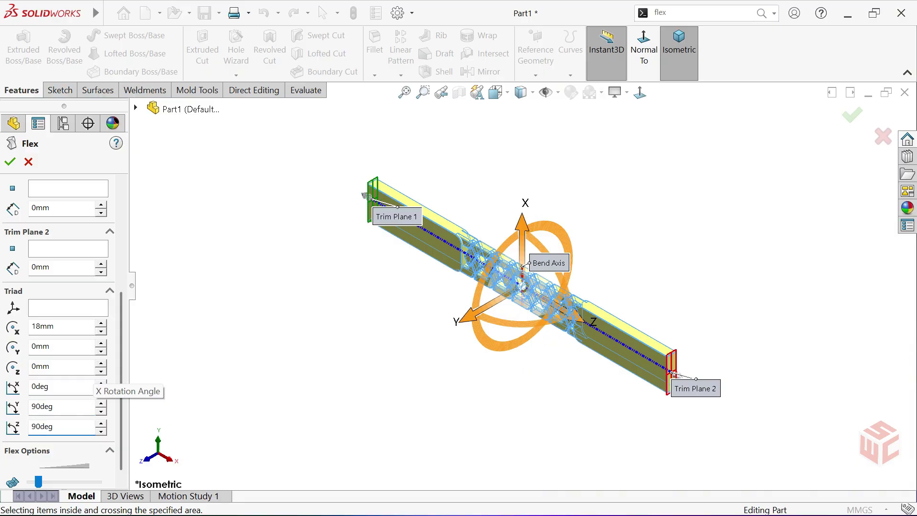
Step: Set the bending angle to 150°, then 360°, and accept the ring-closing bend
{"action": "left_click_drag", "start_coordinate": [121, 367], "coordinate": [127, 266]}
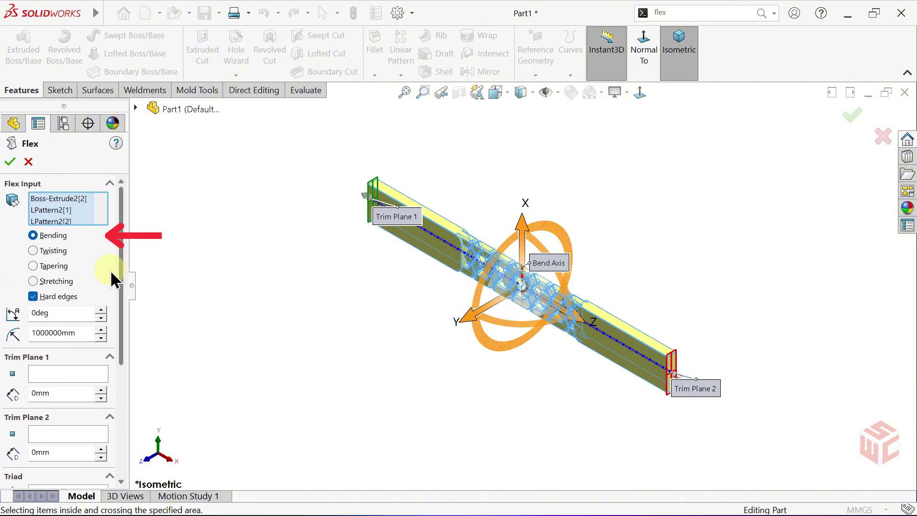
{"action": "double_click", "coordinate": [71, 313]}
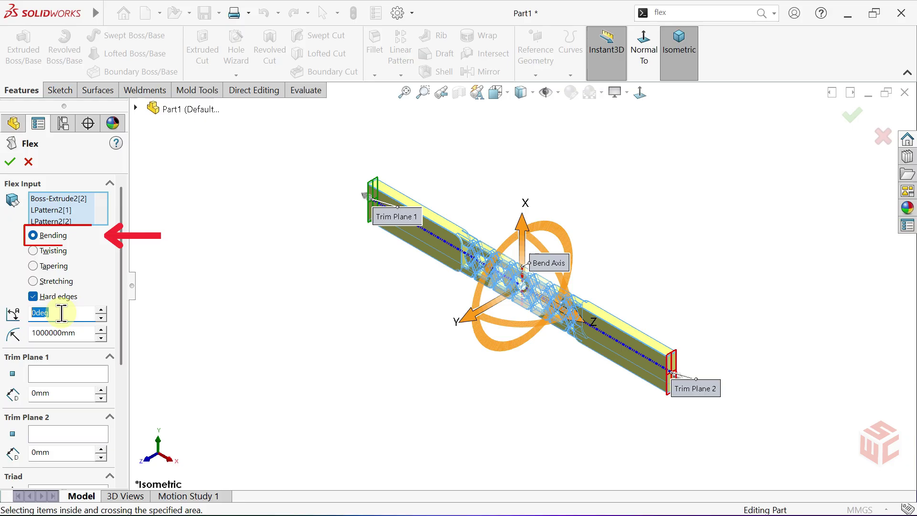
{"action": "type", "text": "1"}
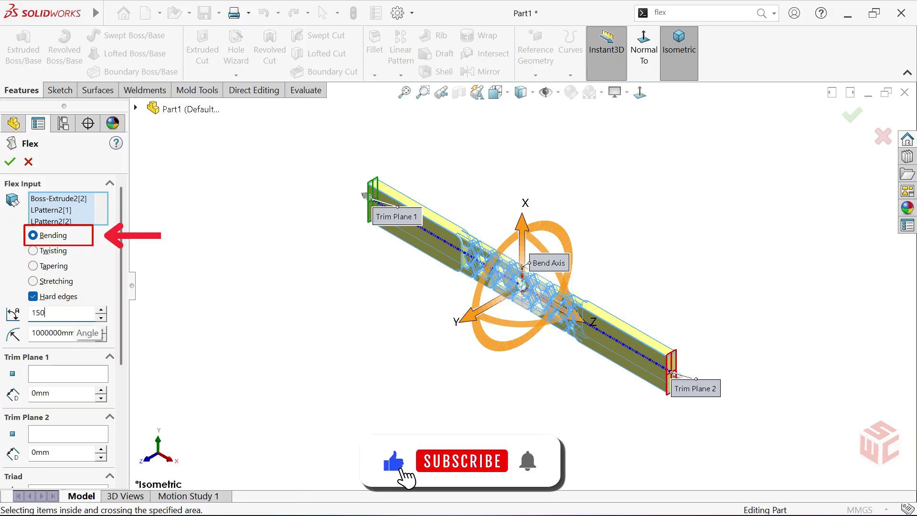
{"action": "type", "text": "50"}
{"action": "key", "text": "Return"}
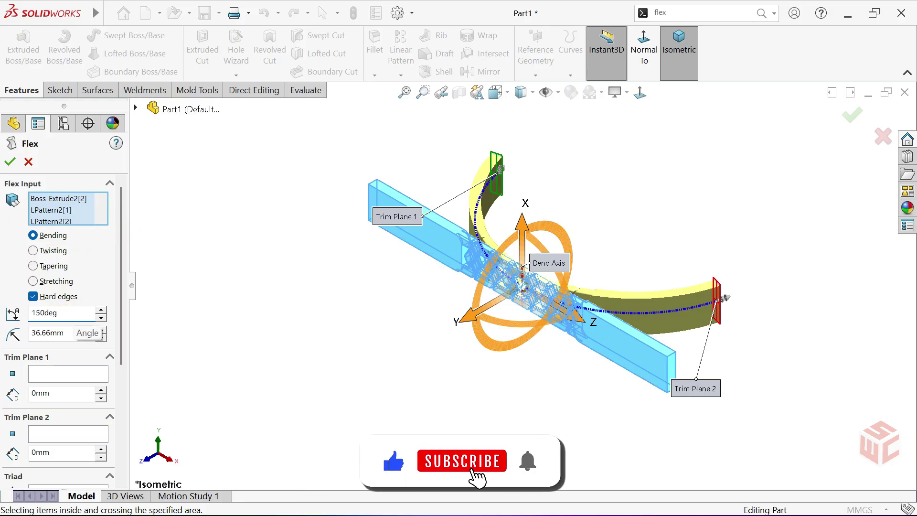
{"action": "double_click", "coordinate": [80, 313]}
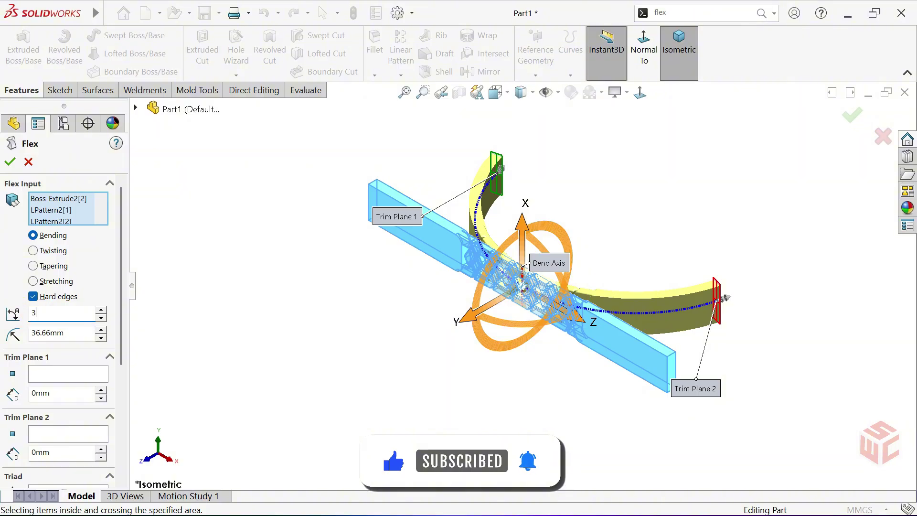
{"action": "type", "text": "360"}
{"action": "key", "text": "Return"}
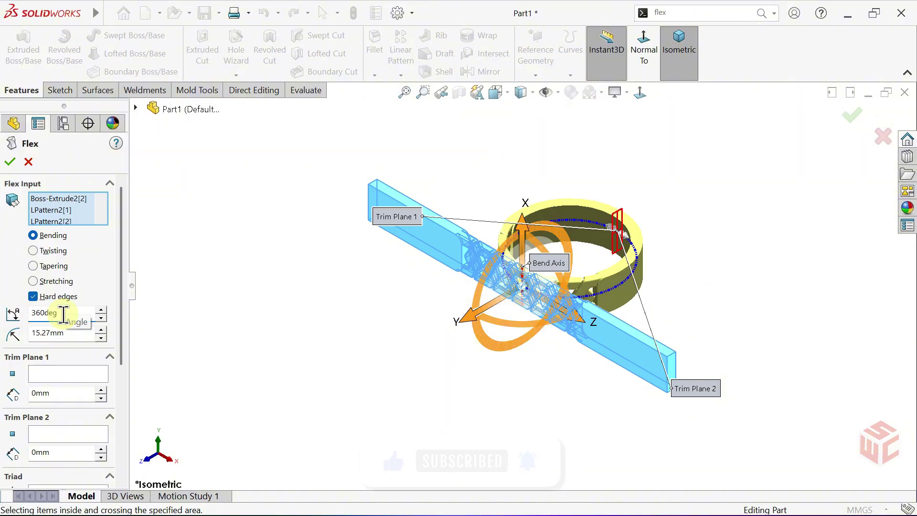
{"action": "left_click", "coordinate": [10, 161]}
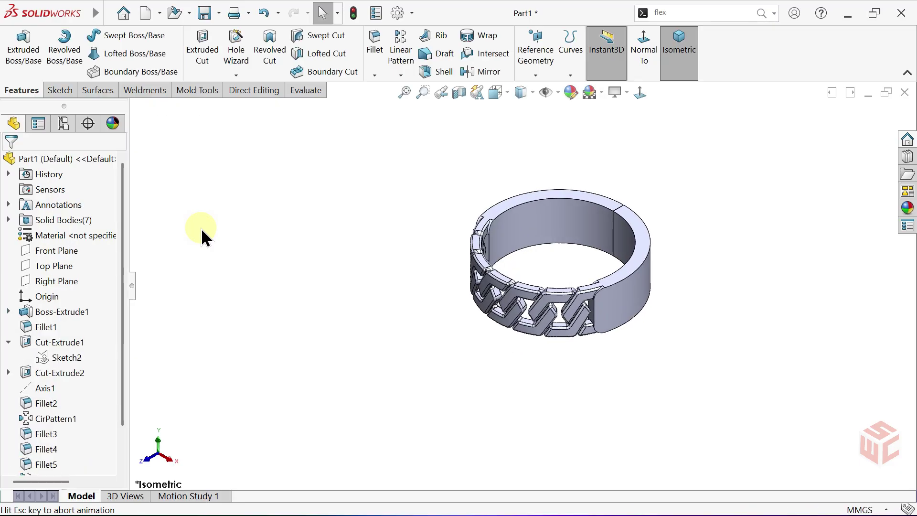
Step: Orbit the ring and click its inner and rim faces to inspect the separate bodies
{"action": "middle_click_drag", "start_coordinate": [482, 264], "coordinate": [504, 225]}
{"action": "left_click", "coordinate": [505, 226]}
{"action": "left_click", "coordinate": [615, 237]}
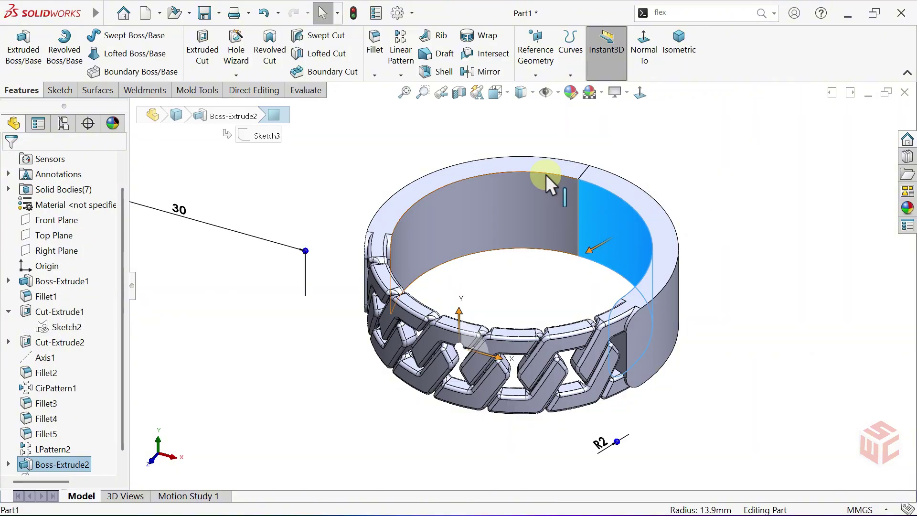
{"action": "left_click", "coordinate": [551, 174]}
{"action": "left_click", "coordinate": [608, 190]}
{"action": "left_click", "coordinate": [524, 255]}
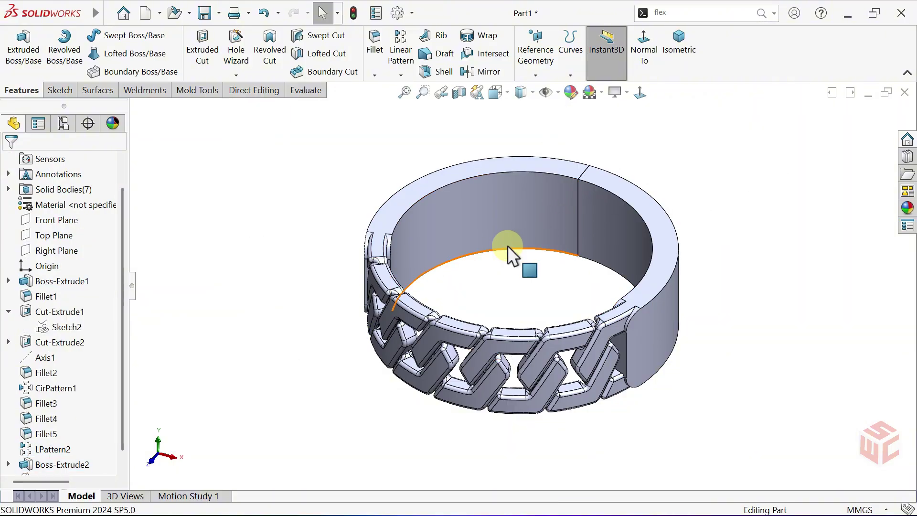
Step: Show the Direct Editing tools and search for 'co' to find Combine
{"action": "left_click", "coordinate": [255, 93]}
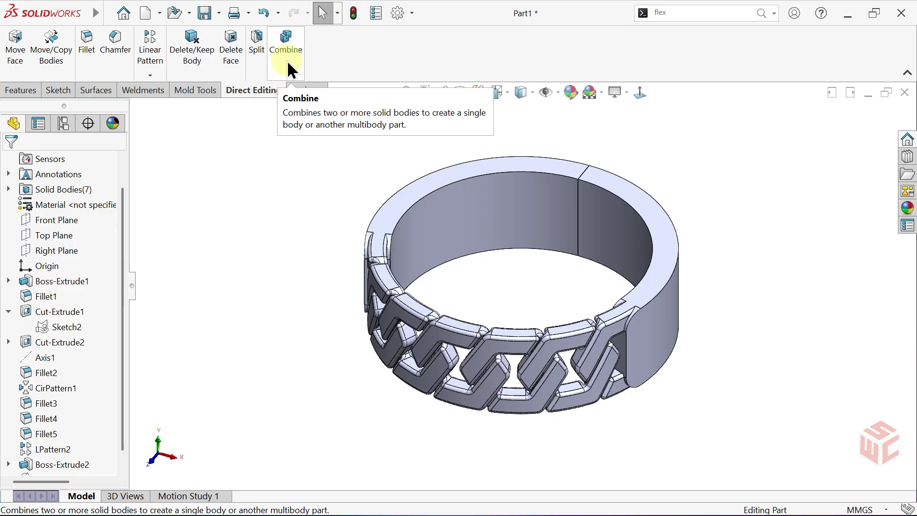
{"action": "left_click", "coordinate": [657, 13]}
{"action": "type", "text": "c"}
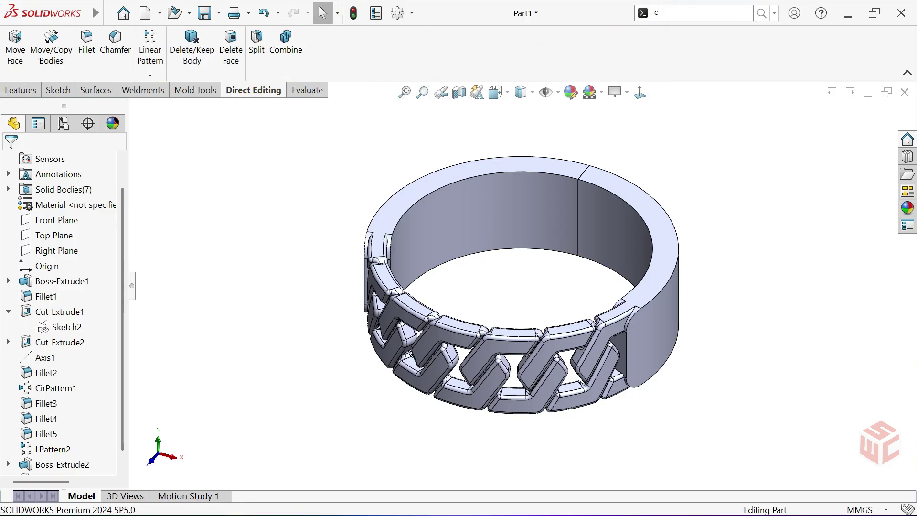
{"action": "type", "text": "om"}
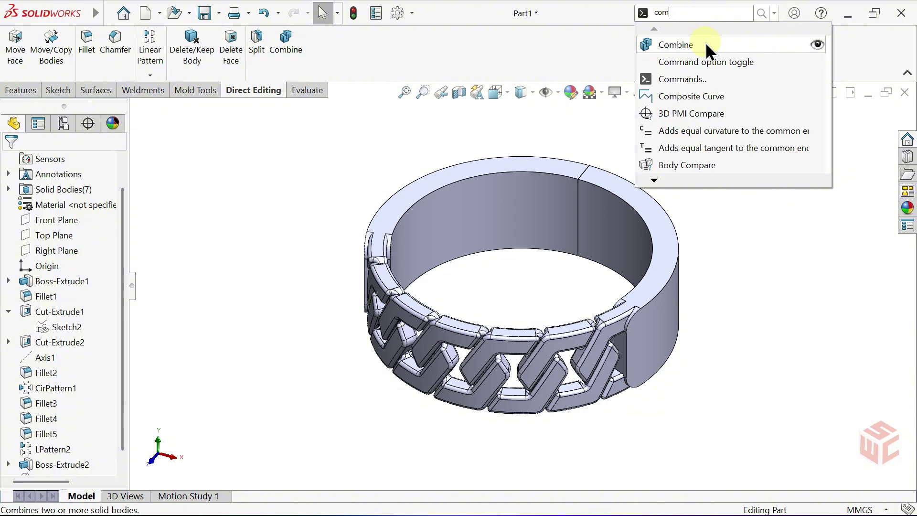
Step: Combine Flex1[5] and Flex1[1] with Add into a single band body
{"action": "left_click", "coordinate": [706, 42]}
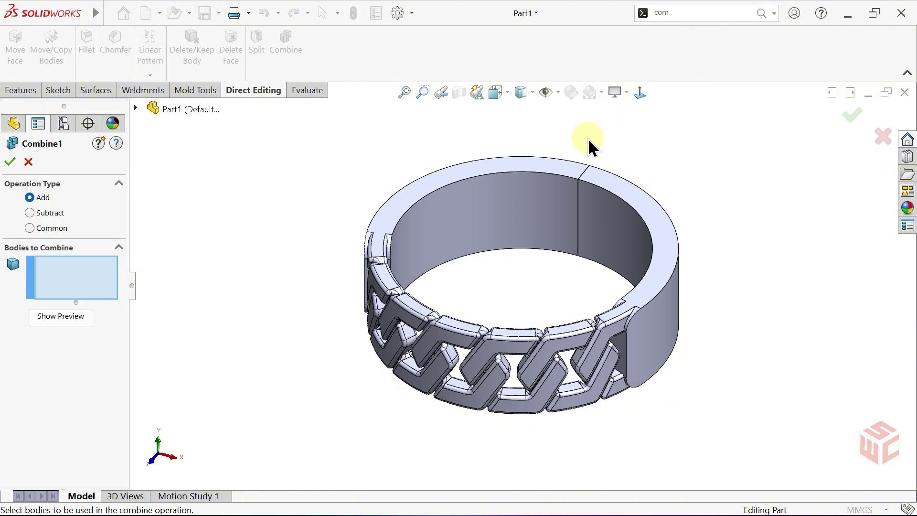
{"action": "left_click", "coordinate": [528, 203]}
{"action": "left_click", "coordinate": [607, 221]}
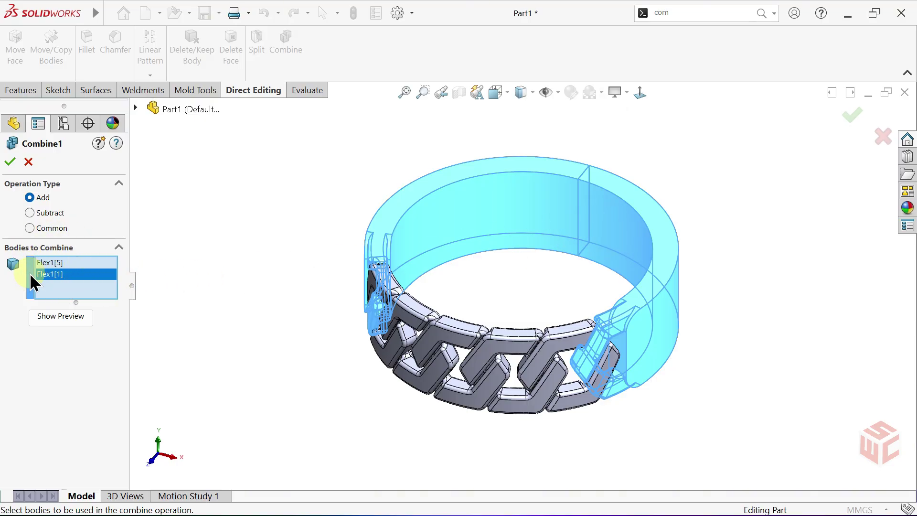
{"action": "left_click", "coordinate": [11, 163]}
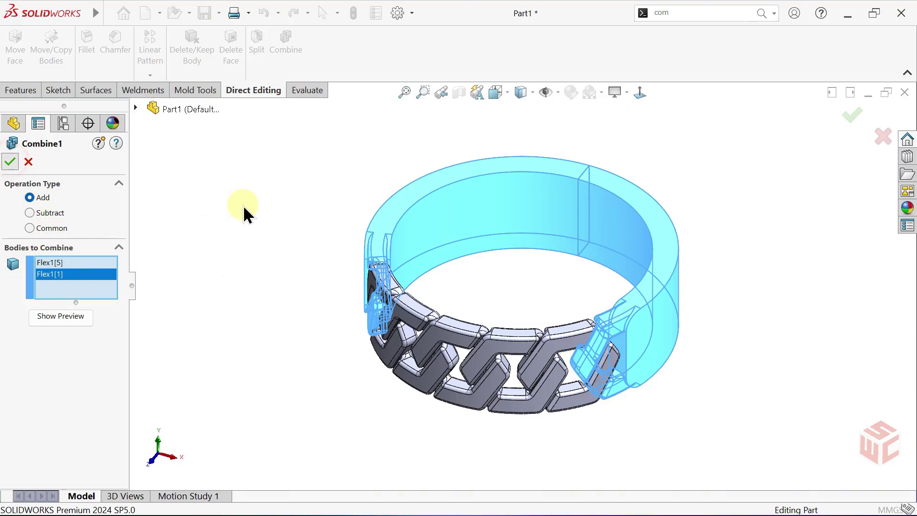
Step: Orbit the merged ring and click its inner and top faces to inspect it
{"action": "mouse_move", "coordinate": [303, 222]}
{"action": "middle_mouse_down"}
{"action": "mouse_move", "coordinate": [393, 204]}
{"action": "mouse_move", "coordinate": [308, 241]}
{"action": "middle_mouse_up"}
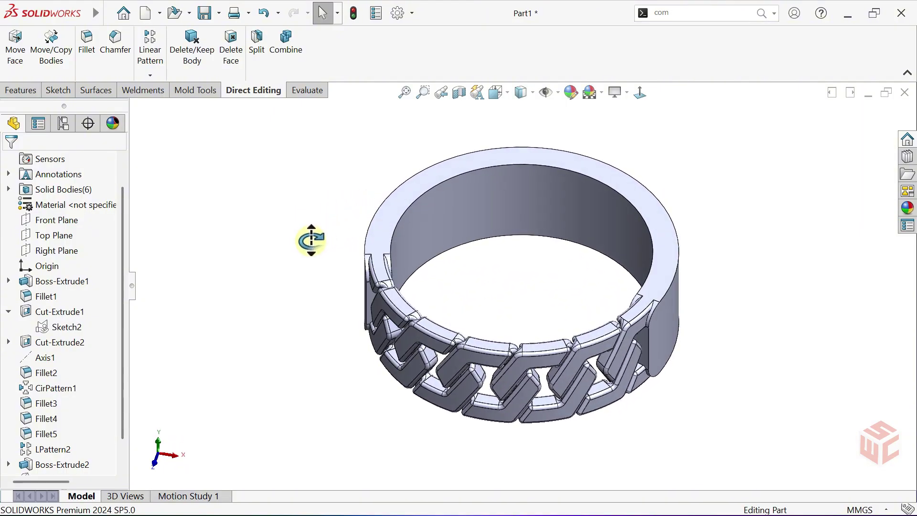
{"action": "left_click", "coordinate": [480, 223]}
{"action": "left_click", "coordinate": [456, 180]}
{"action": "mouse_move", "coordinate": [457, 180]}
{"action": "middle_mouse_down"}
{"action": "mouse_move", "coordinate": [492, 268]}
{"action": "mouse_move", "coordinate": [516, 213]}
{"action": "mouse_move", "coordinate": [354, 203]}
{"action": "mouse_move", "coordinate": [503, 248]}
{"action": "mouse_move", "coordinate": [521, 242]}
{"action": "mouse_move", "coordinate": [500, 244]}
{"action": "middle_mouse_up"}
{"action": "left_click", "coordinate": [492, 268]}
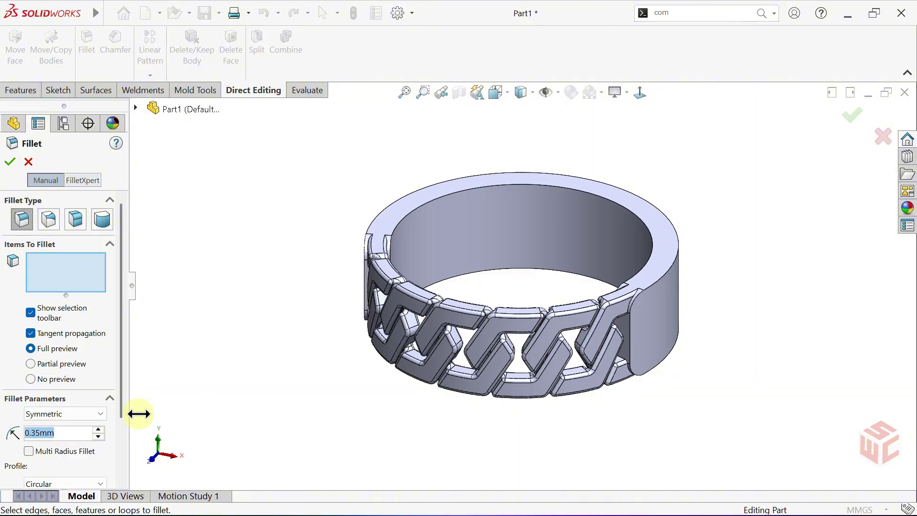
Step: Fillet the merged band's inner and outer faces with a 0.35 mm radius
{"action": "middle_click_drag", "start_coordinate": [598, 293], "coordinate": [569, 241]}
{"action": "left_click", "coordinate": [566, 234]}
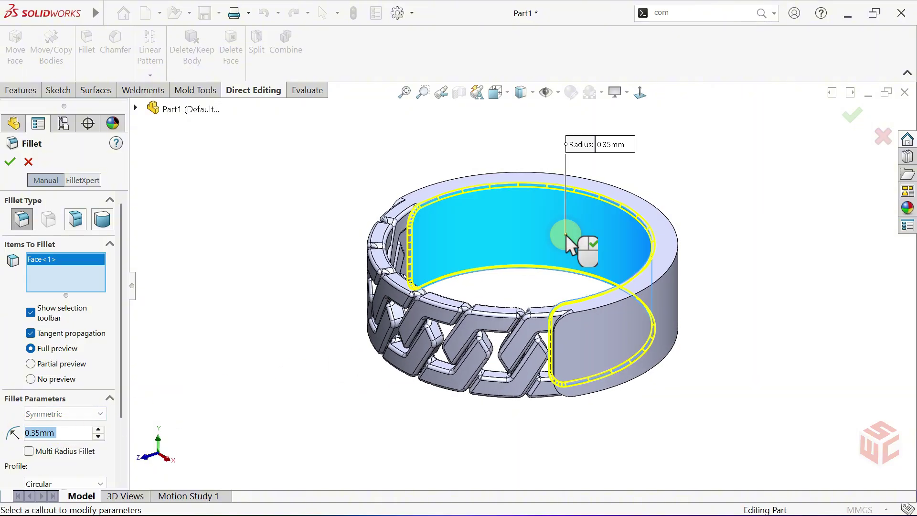
{"action": "left_click", "coordinate": [586, 332]}
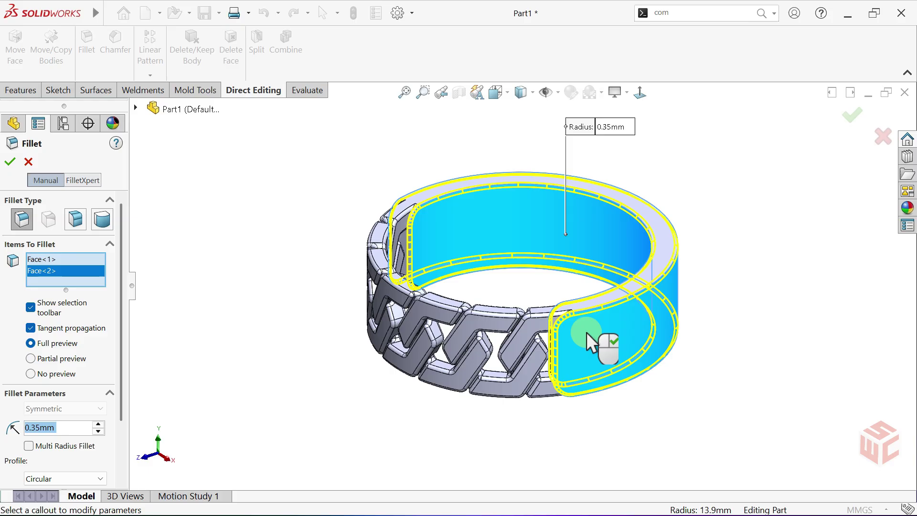
{"action": "right_click", "coordinate": [586, 332]}
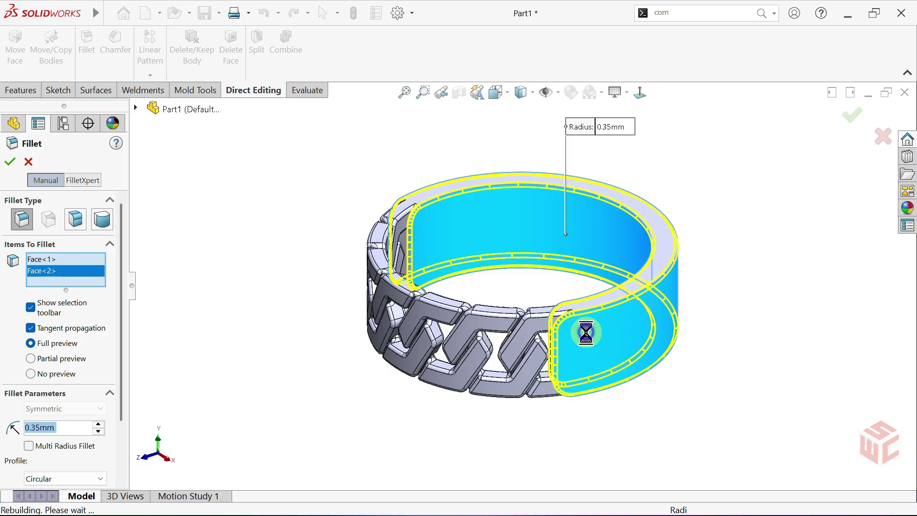
{"action": "middle_click_drag", "start_coordinate": [509, 279], "coordinate": [542, 289]}
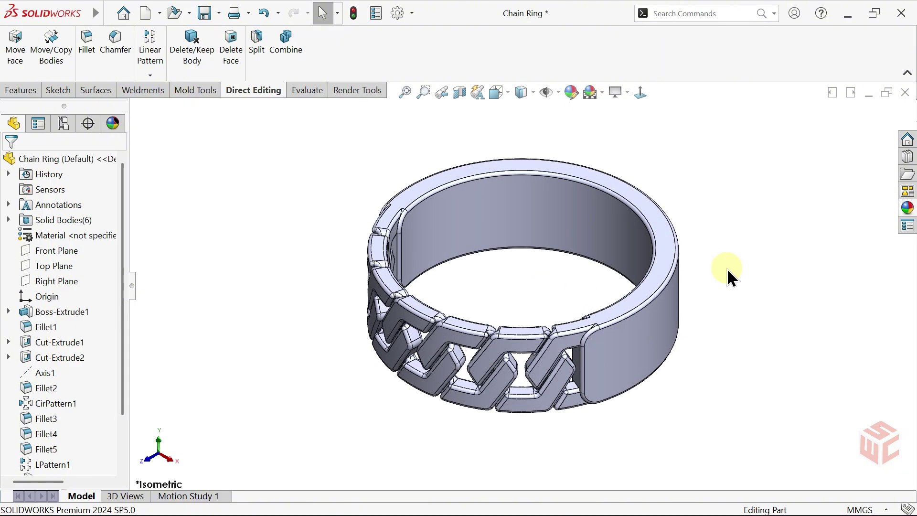
Step: Turn on RealView Graphics for realistic shading
{"action": "left_click", "coordinate": [616, 93]}
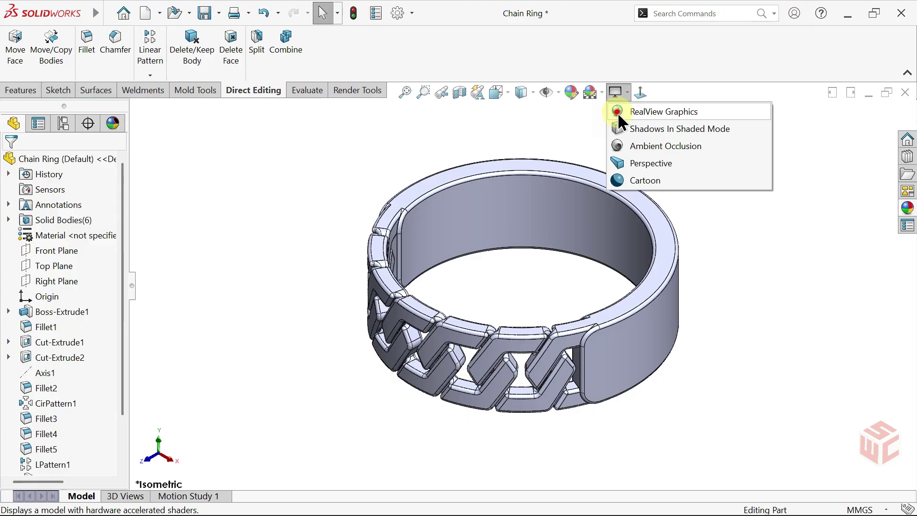
{"action": "left_click", "coordinate": [618, 113]}
{"action": "middle_click_drag", "start_coordinate": [633, 136], "coordinate": [719, 200]}
Step: Apply the Metal > Gold 'satin finish gold' appearance to the whole ring
{"action": "left_click", "coordinate": [907, 209]}
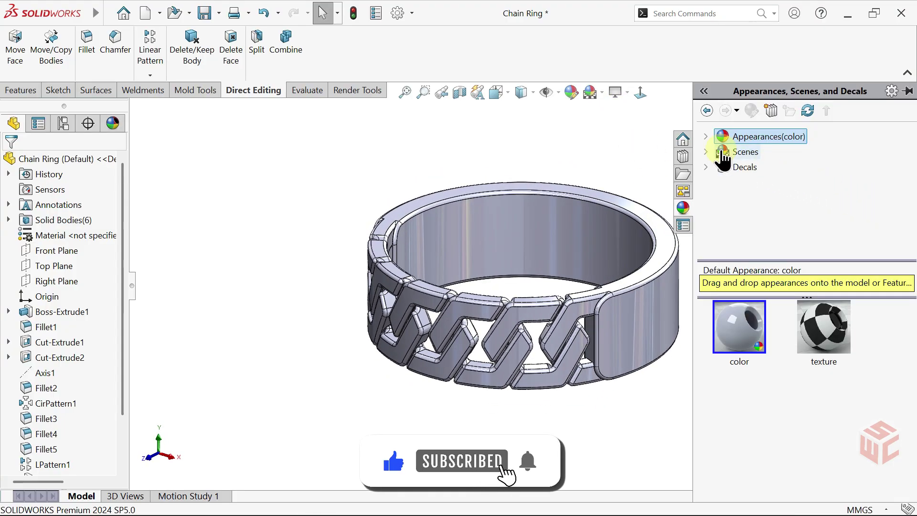
{"action": "left_click", "coordinate": [706, 137]}
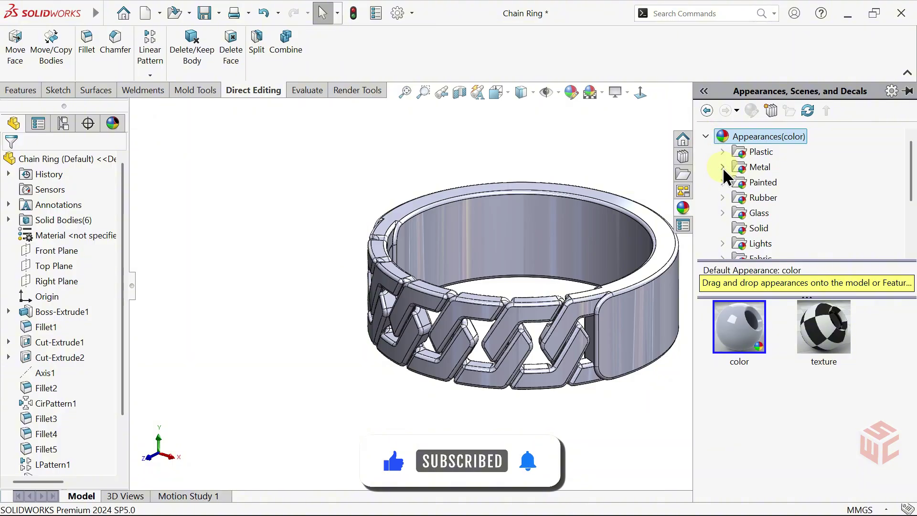
{"action": "left_click", "coordinate": [722, 168]}
{"action": "scroll", "coordinate": [820, 180], "scroll_direction": "down", "scroll_amount": 4}
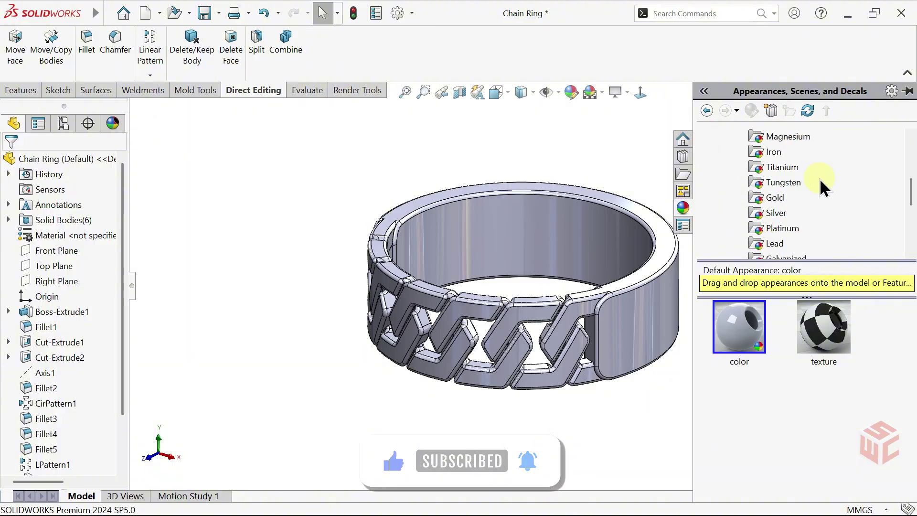
{"action": "scroll", "coordinate": [812, 181], "scroll_direction": "up", "scroll_amount": 1}
{"action": "left_click", "coordinate": [775, 198]}
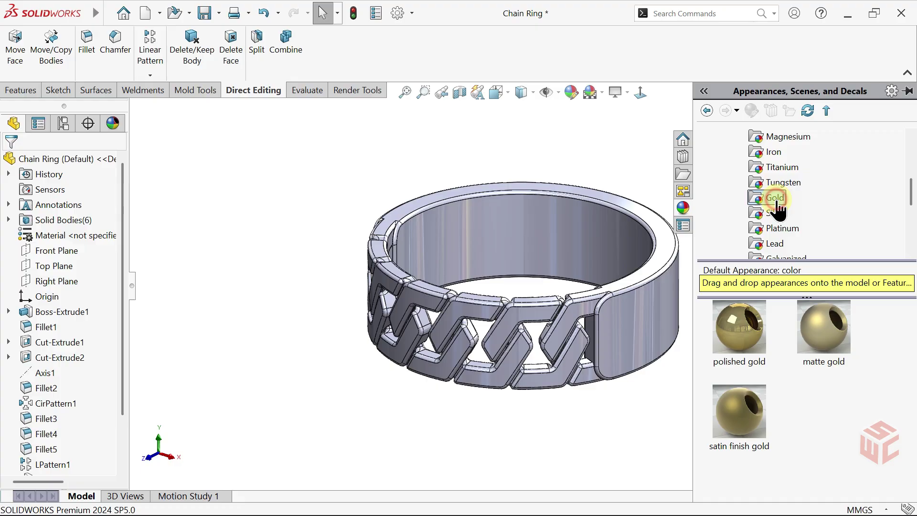
{"action": "double_click", "coordinate": [736, 411]}
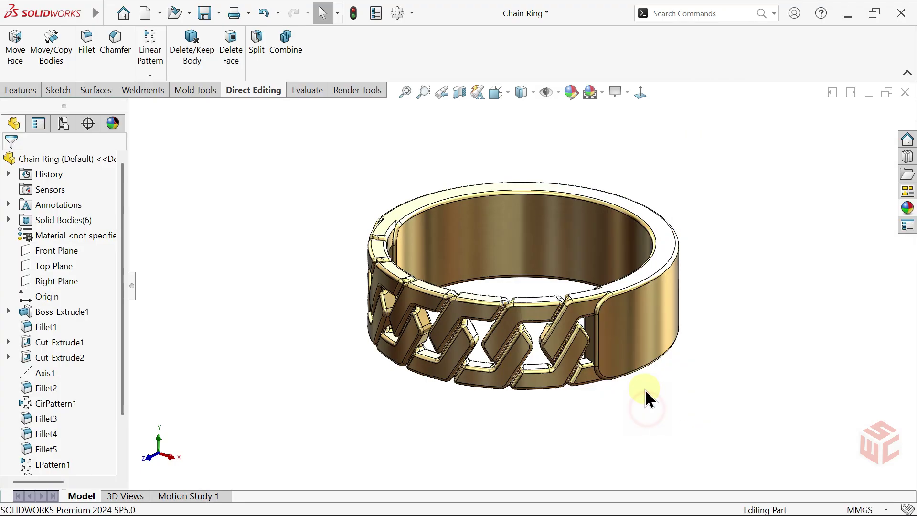
{"action": "middle_click_drag", "start_coordinate": [645, 395], "coordinate": [635, 358]}
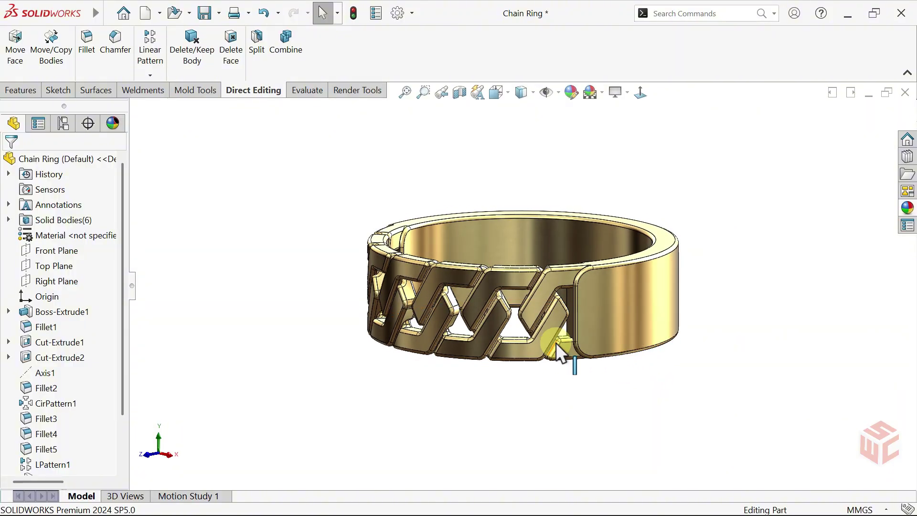
Step: Give one link face the Metal > Platinum 'polished platinum' appearance
{"action": "scroll", "coordinate": [556, 343], "scroll_direction": "down", "scroll_amount": 5}
{"action": "right_click", "coordinate": [561, 334]}
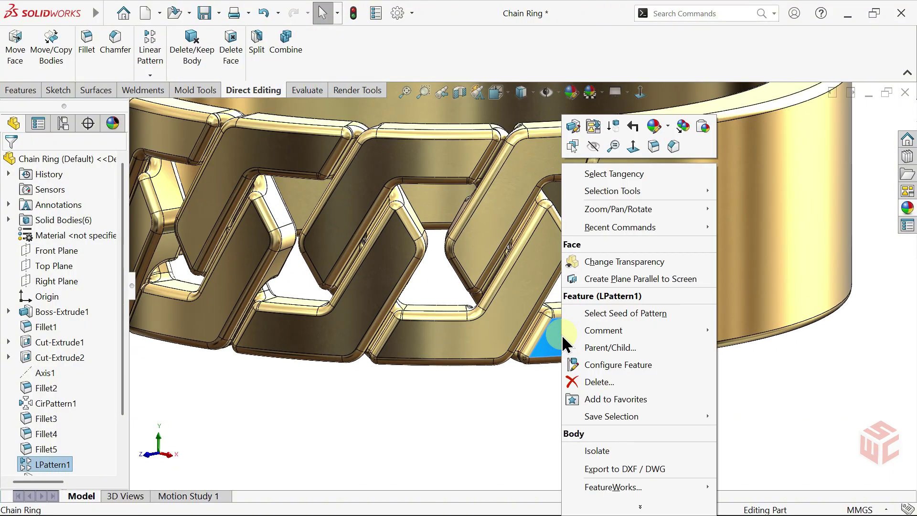
{"action": "left_click", "coordinate": [668, 126]}
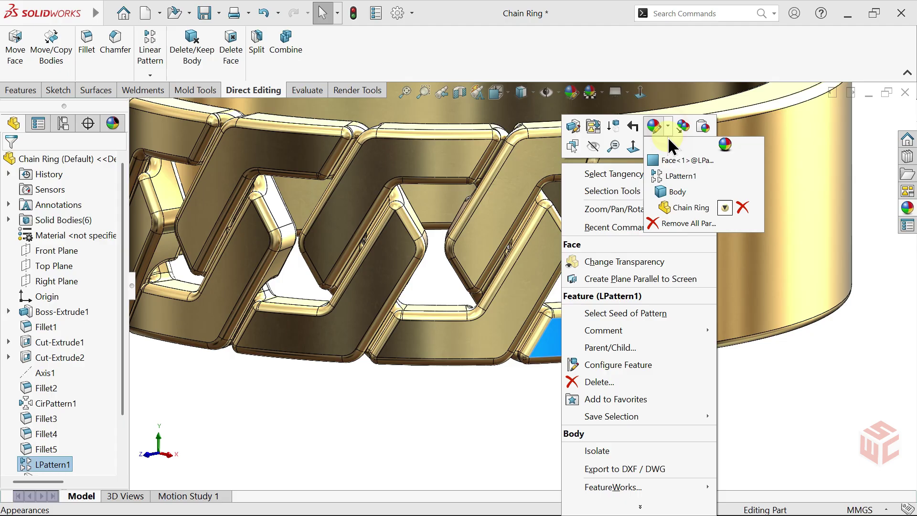
{"action": "left_click", "coordinate": [674, 158]}
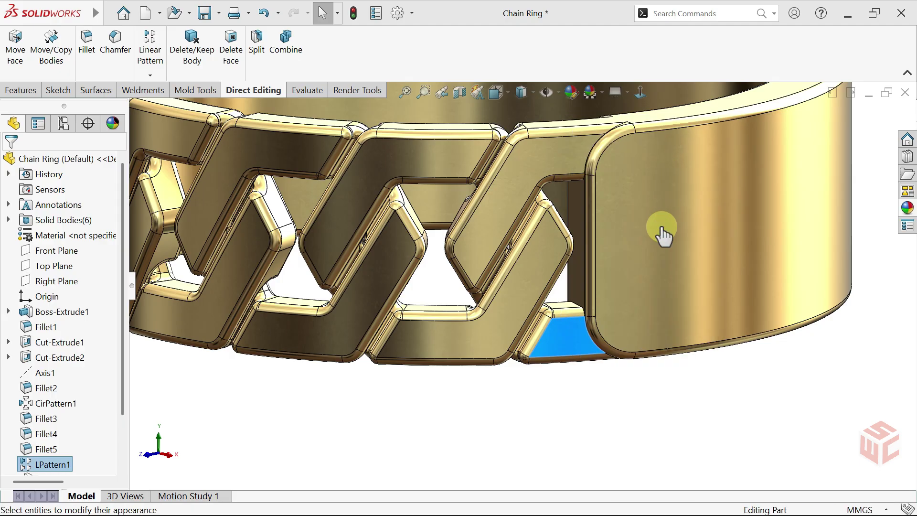
{"action": "scroll", "coordinate": [833, 217], "scroll_direction": "down", "scroll_amount": 1}
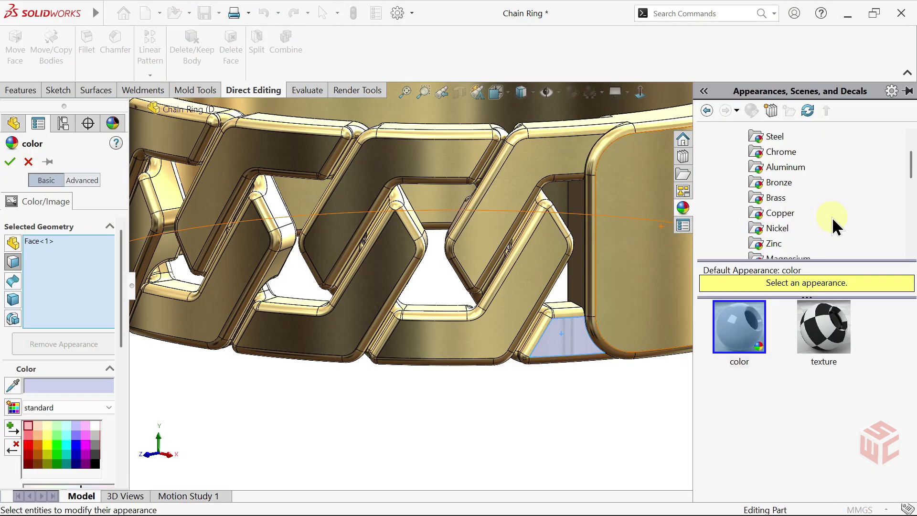
{"action": "scroll", "coordinate": [832, 217], "scroll_direction": "down", "scroll_amount": 3}
{"action": "left_click", "coordinate": [777, 214]}
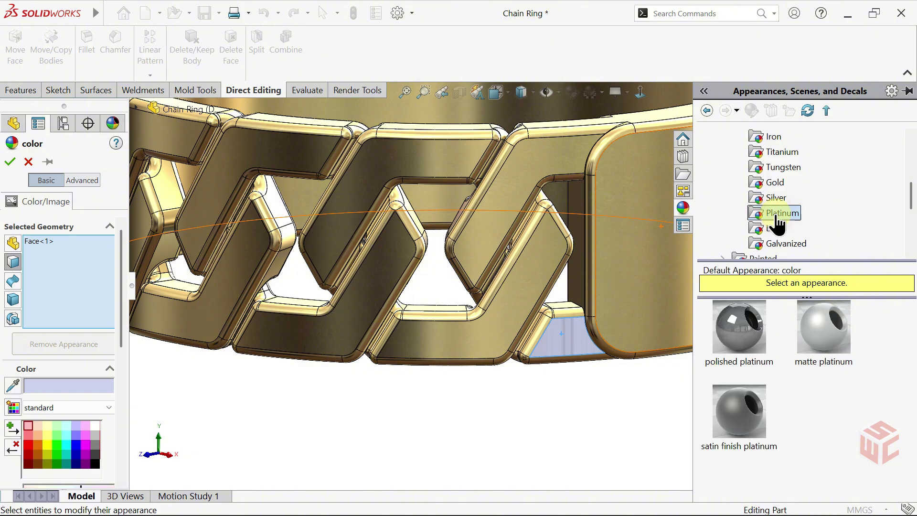
{"action": "left_click", "coordinate": [740, 340]}
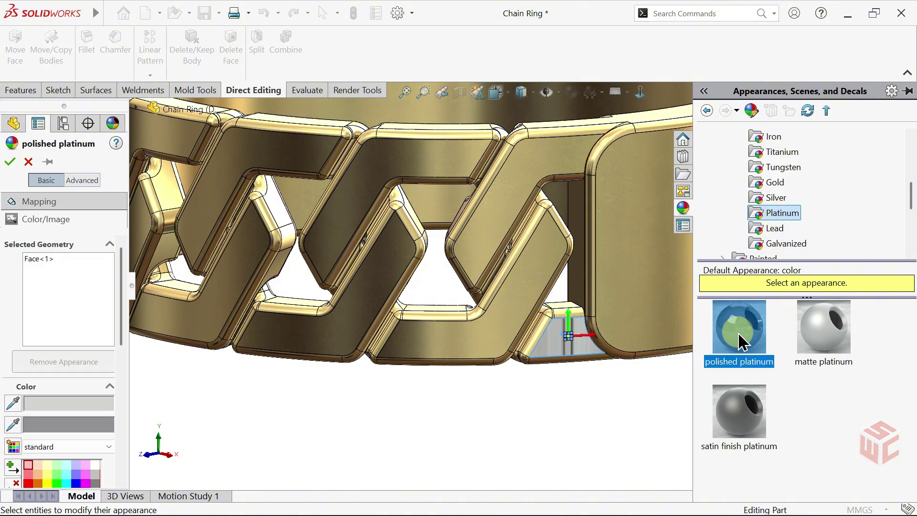
Step: Add the bottom, diagonal and other near-side link faces to the polished platinum selection
{"action": "left_click", "coordinate": [63, 295]}
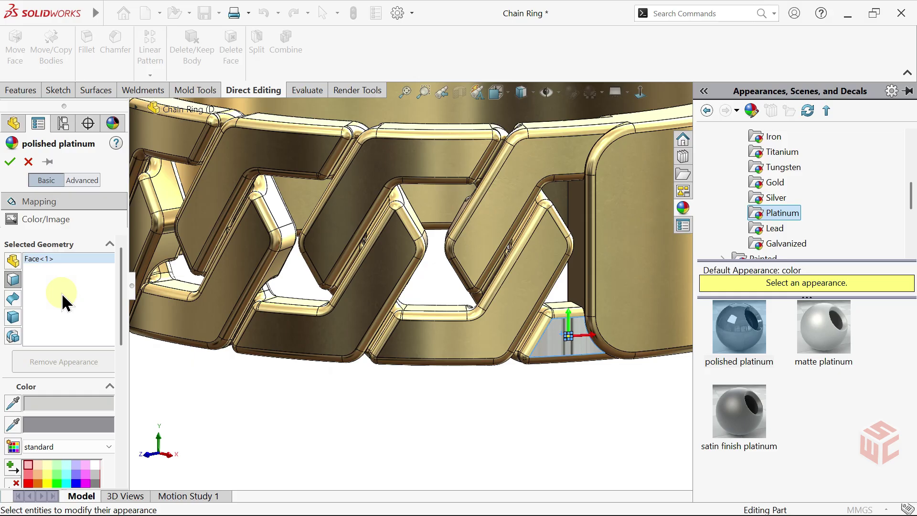
{"action": "left_click", "coordinate": [469, 335]}
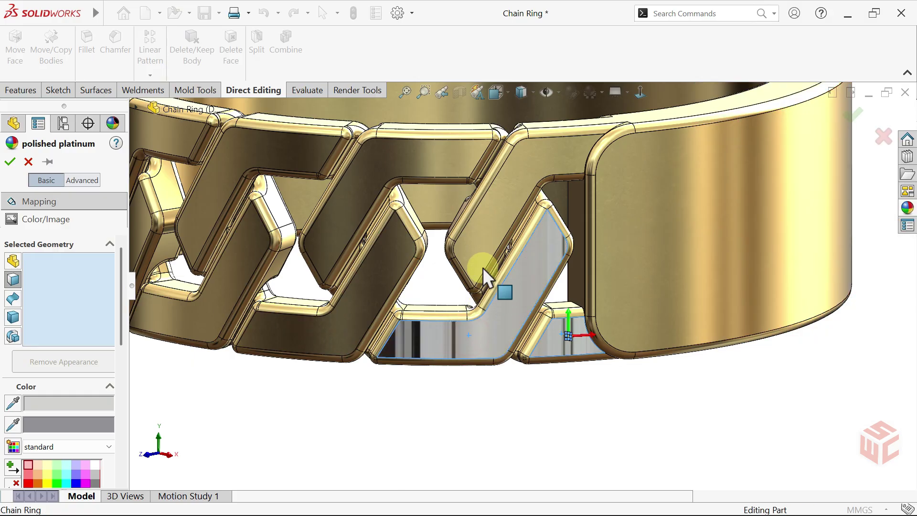
{"action": "left_click", "coordinate": [483, 236]}
{"action": "scroll", "coordinate": [483, 241], "scroll_direction": "up", "scroll_amount": 3}
{"action": "middle_click_drag", "start_coordinate": [483, 241], "coordinate": [582, 346]}
{"action": "left_click", "coordinate": [583, 347]}
{"action": "left_click", "coordinate": [594, 300]}
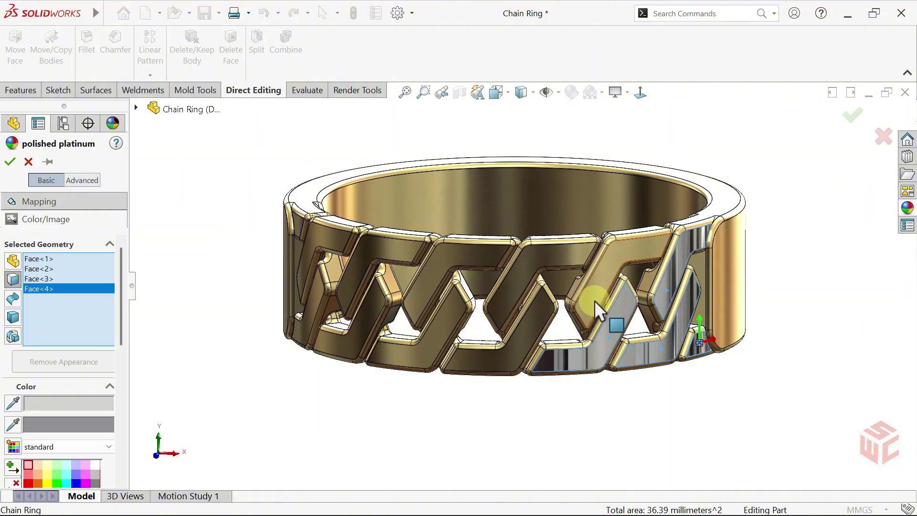
{"action": "left_click", "coordinate": [532, 314]}
{"action": "left_click", "coordinate": [450, 317]}
{"action": "left_click", "coordinate": [440, 262]}
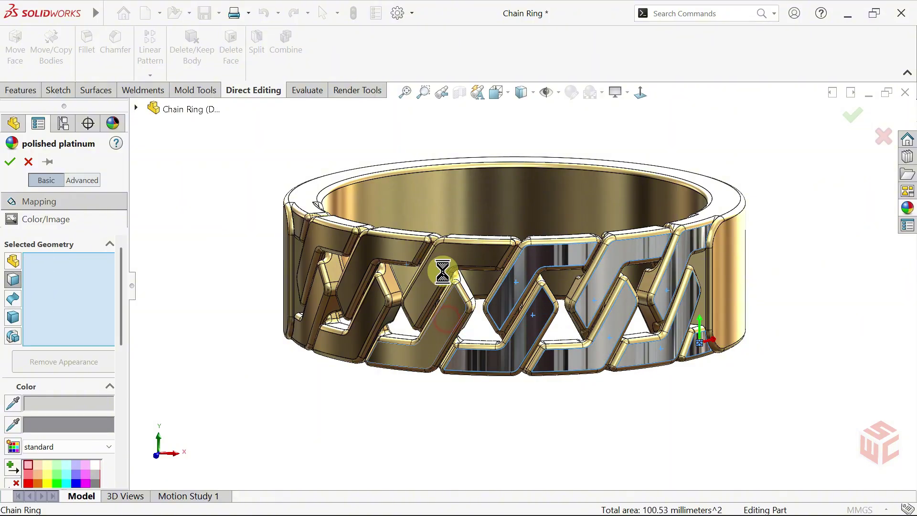
Step: Add the far-side link faces and confirm polished platinum on all 14 link faces
{"action": "middle_click_drag", "start_coordinate": [425, 268], "coordinate": [558, 351]}
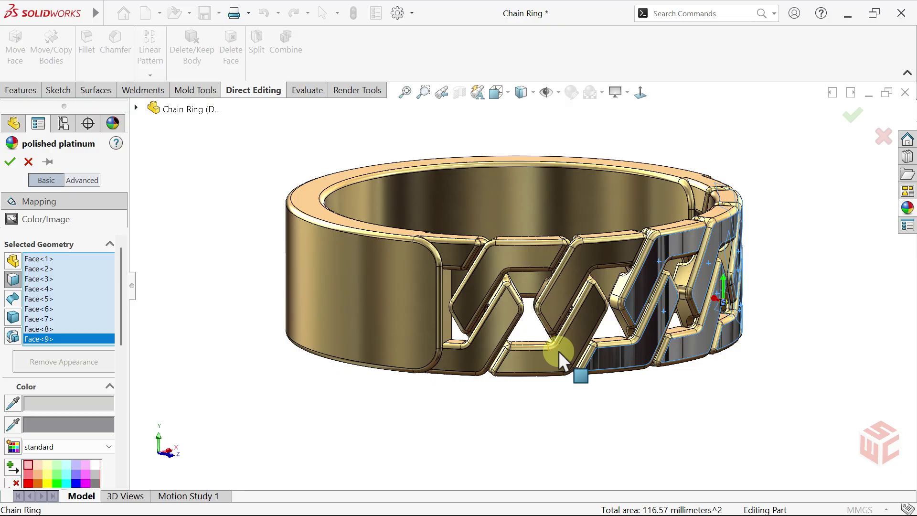
{"action": "left_click", "coordinate": [554, 306]}
{"action": "left_click", "coordinate": [501, 313]}
{"action": "left_click", "coordinate": [486, 280]}
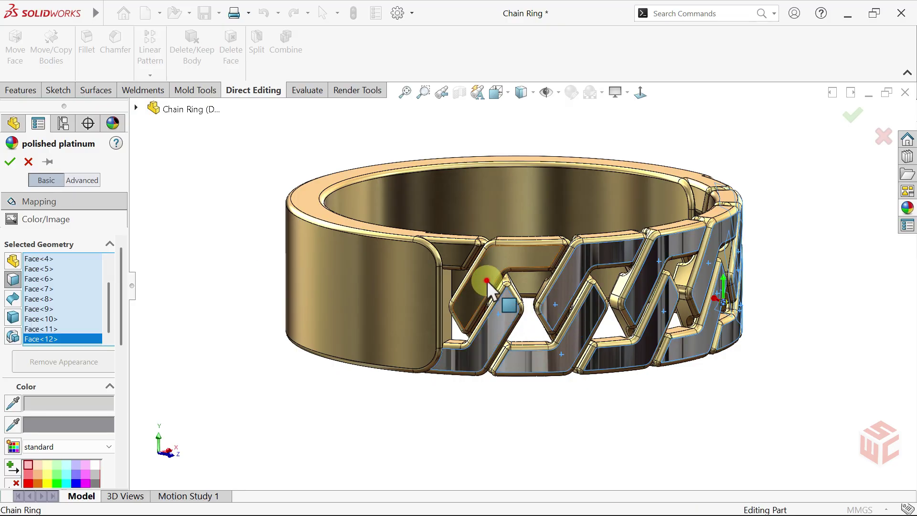
{"action": "left_click", "coordinate": [455, 253]}
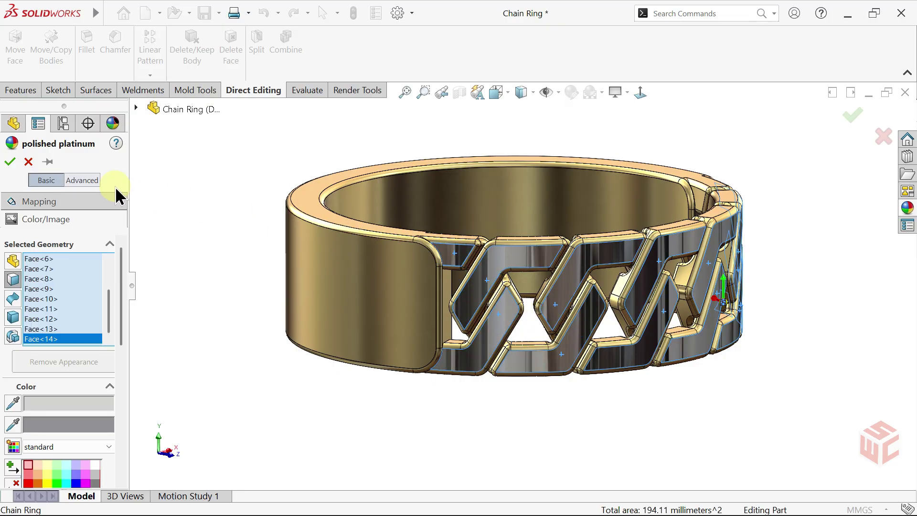
{"action": "left_click", "coordinate": [10, 161]}
{"action": "middle_click_drag", "start_coordinate": [348, 220], "coordinate": [345, 274]}
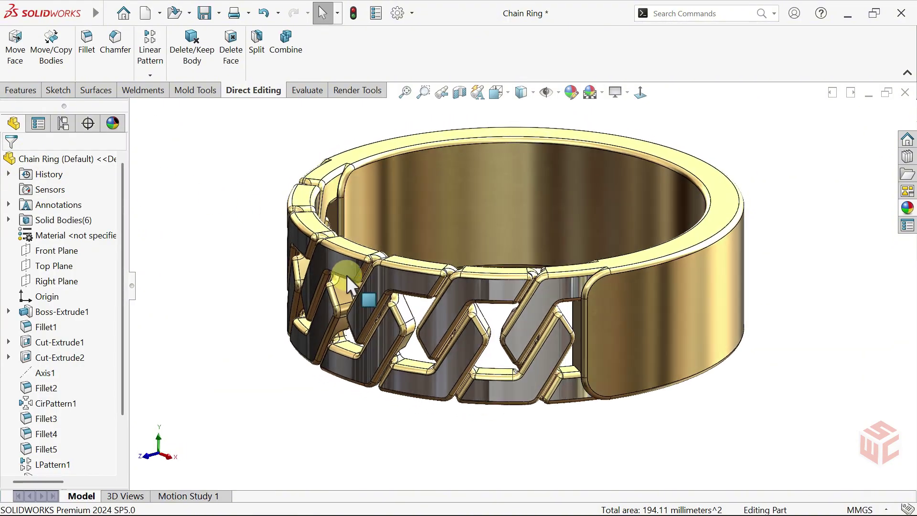
Step: Apply Basic Scenes > 'Backdrop - Studio Room 2' and fit the ring in view
{"action": "left_click", "coordinate": [906, 210]}
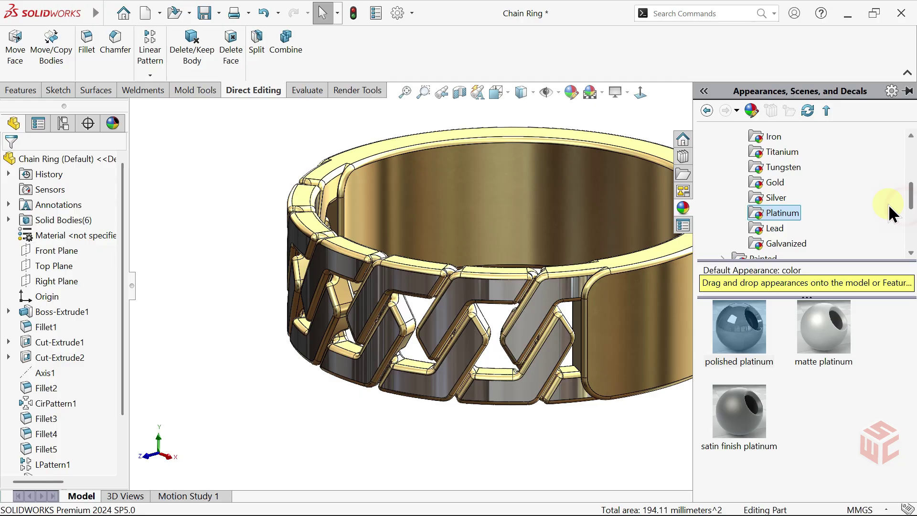
{"action": "scroll", "coordinate": [843, 190], "scroll_direction": "up", "scroll_amount": 4}
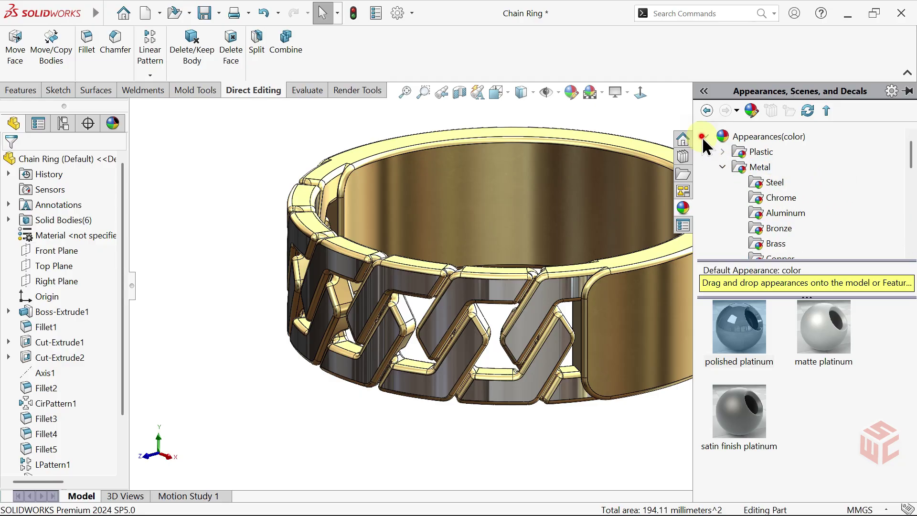
{"action": "left_click", "coordinate": [706, 137]}
{"action": "left_click", "coordinate": [706, 151]}
{"action": "left_click", "coordinate": [752, 170]}
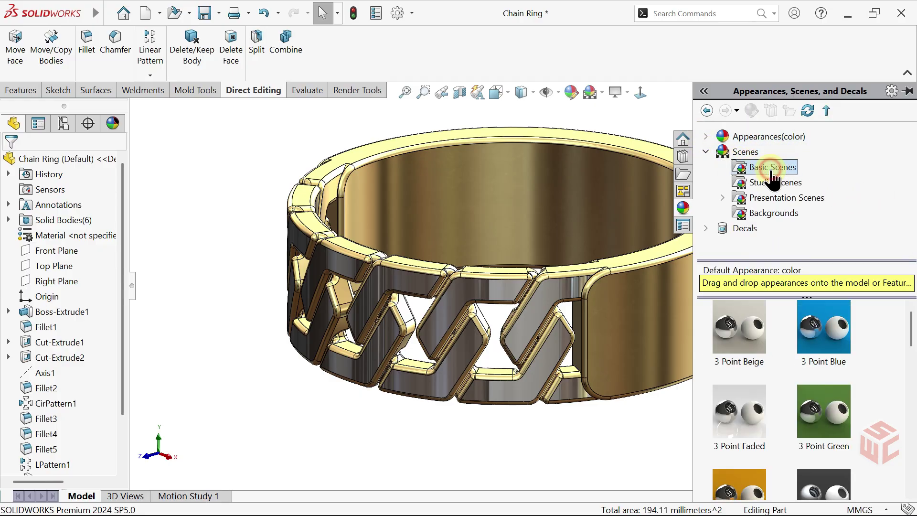
{"action": "scroll", "coordinate": [874, 371], "scroll_direction": "down", "scroll_amount": 6}
{"action": "scroll", "coordinate": [875, 376], "scroll_direction": "down", "scroll_amount": 3}
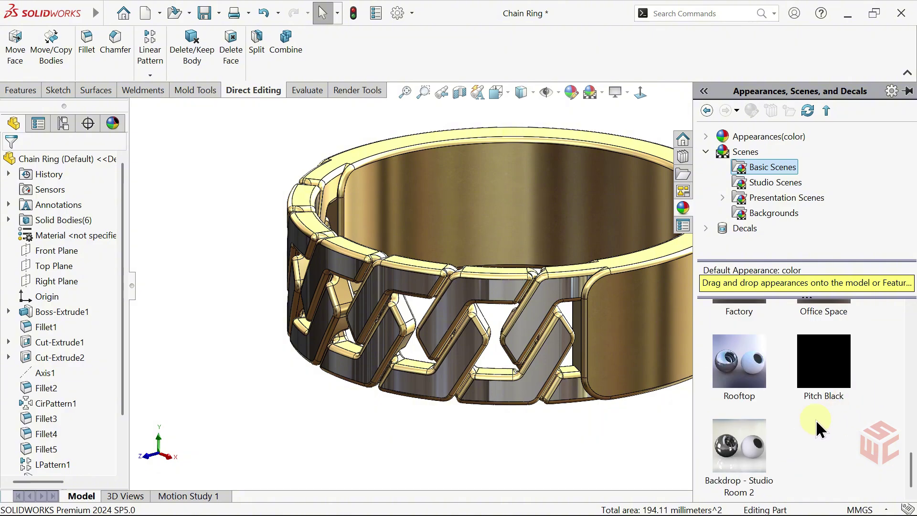
{"action": "double_click", "coordinate": [743, 452]}
{"action": "middle_click", "coordinate": [639, 426]}
{"action": "middle_click", "coordinate": [639, 426]}
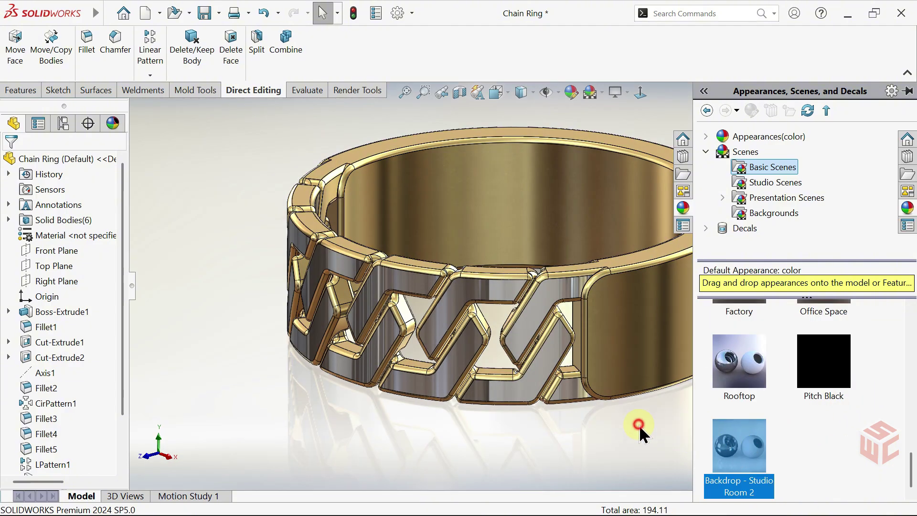
{"action": "mouse_move", "coordinate": [704, 322]}
{"action": "middle_mouse_down"}
{"action": "mouse_move", "coordinate": [724, 285]}
{"action": "mouse_move", "coordinate": [717, 311]}
{"action": "middle_mouse_up"}
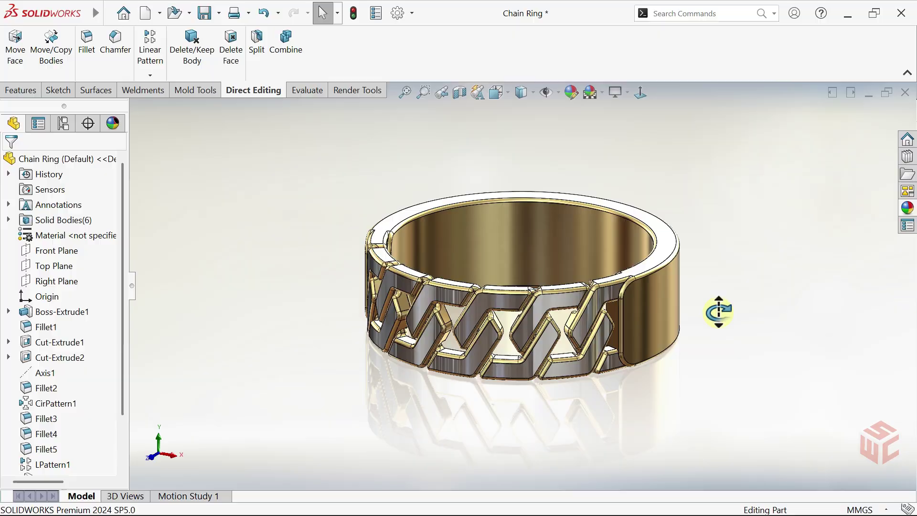
Step: Rebuild the model and open the Boss-Extrude2 sketch for editing
{"action": "left_click", "coordinate": [354, 14]}
{"action": "middle_click_drag", "start_coordinate": [344, 204], "coordinate": [420, 268]}
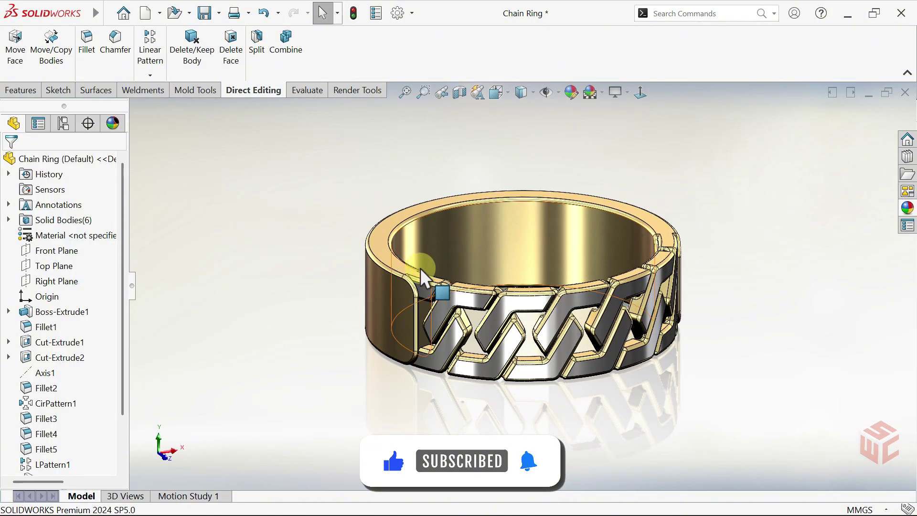
{"action": "scroll", "coordinate": [423, 277], "scroll_direction": "down", "scroll_amount": 3}
{"action": "left_click_drag", "start_coordinate": [128, 313], "coordinate": [126, 375]}
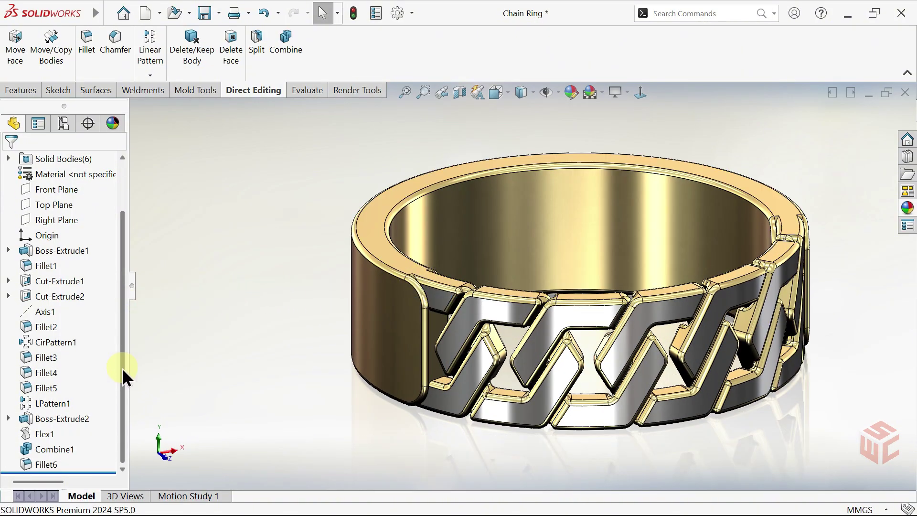
{"action": "left_click", "coordinate": [55, 419]}
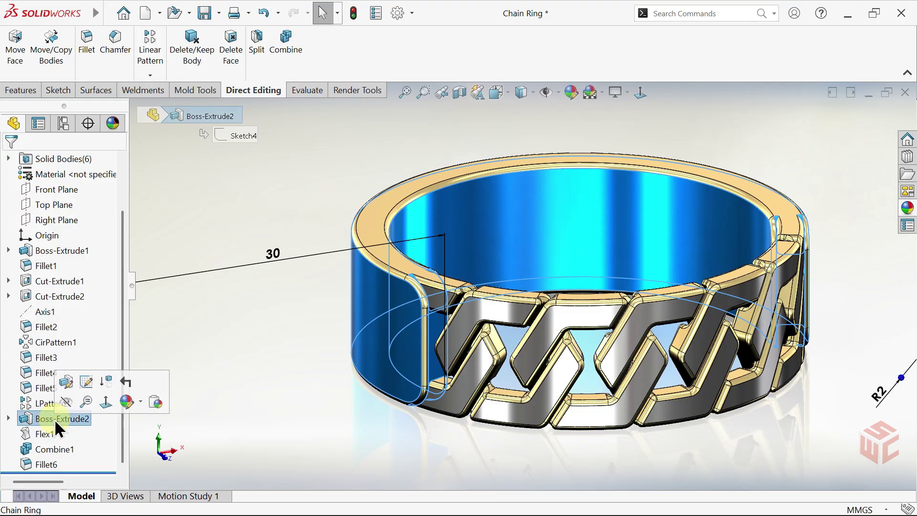
{"action": "left_click", "coordinate": [85, 385]}
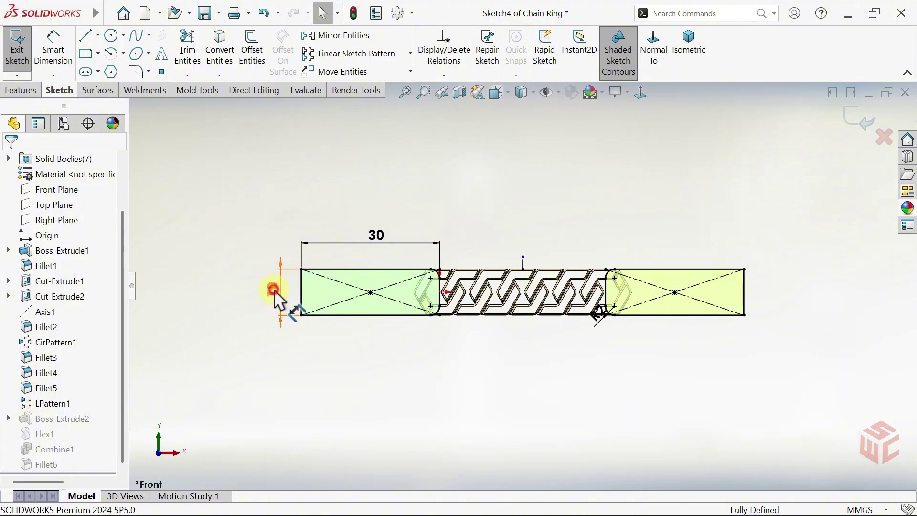
Step: Change the 10 mm rectangle height to 10.5 mm and exit the sketch to rebuild
{"action": "double_click", "coordinate": [273, 290]}
{"action": "type", "text": "10.5"}
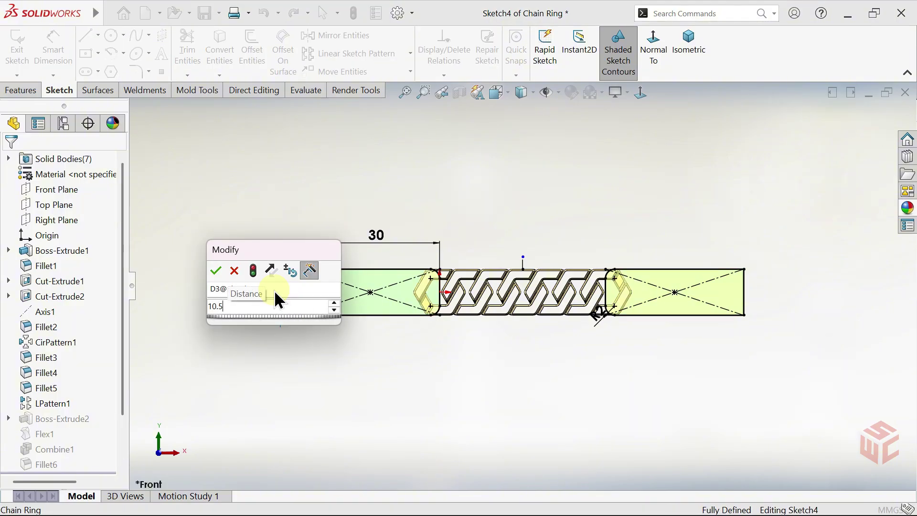
{"action": "key", "text": "Return"}
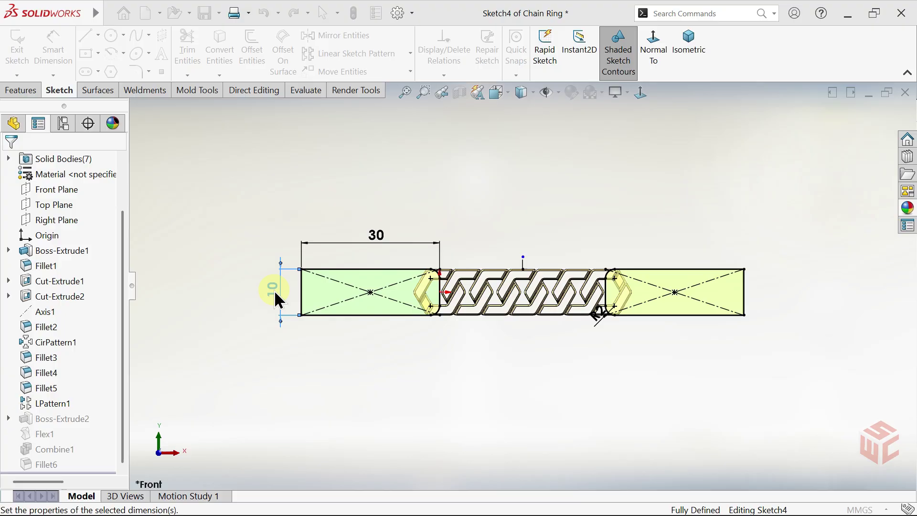
{"action": "scroll", "coordinate": [435, 262], "scroll_direction": "down", "scroll_amount": 5}
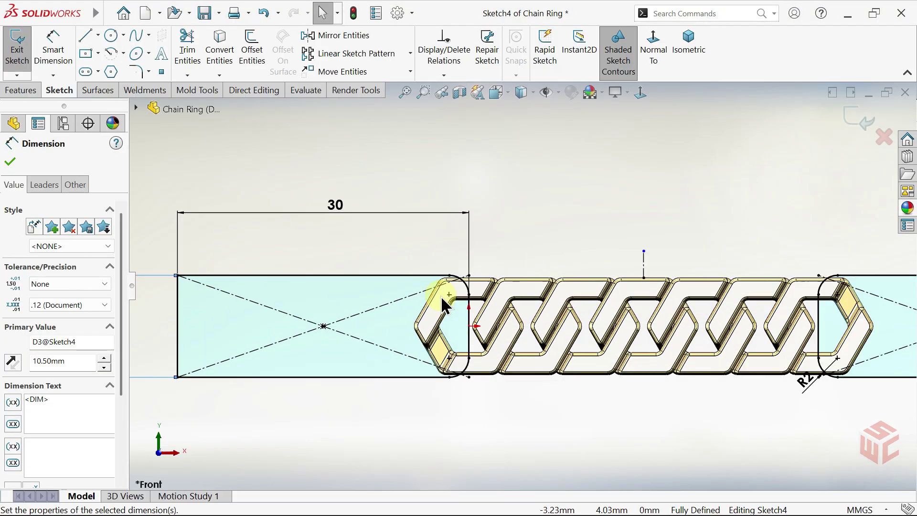
{"action": "left_click", "coordinate": [862, 120]}
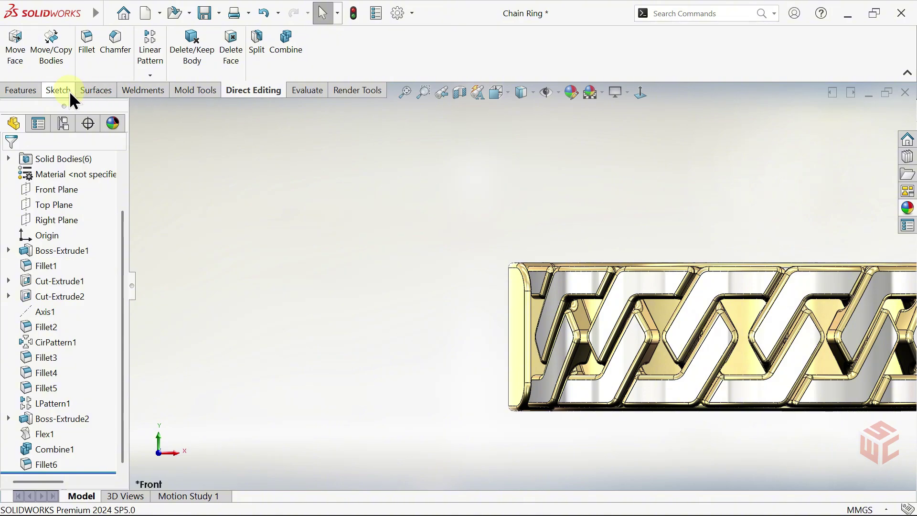
Step: Show the ring in the isometric view with the LPattern1 selection cleared
{"action": "left_click", "coordinate": [24, 89]}
{"action": "left_click", "coordinate": [681, 58]}
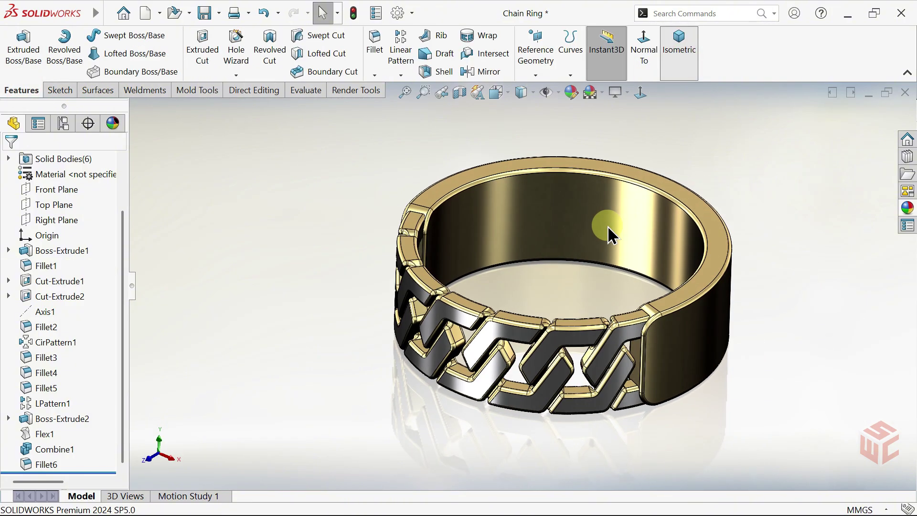
{"action": "scroll", "coordinate": [543, 267], "scroll_direction": "down", "scroll_amount": 3}
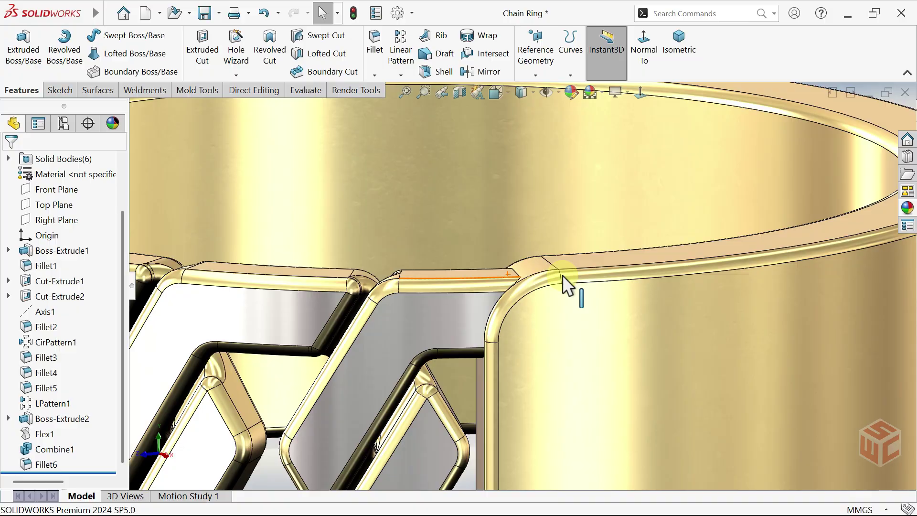
{"action": "left_click", "coordinate": [564, 288]}
{"action": "scroll", "coordinate": [559, 292], "scroll_direction": "up", "scroll_amount": 3}
{"action": "left_click", "coordinate": [534, 147]}
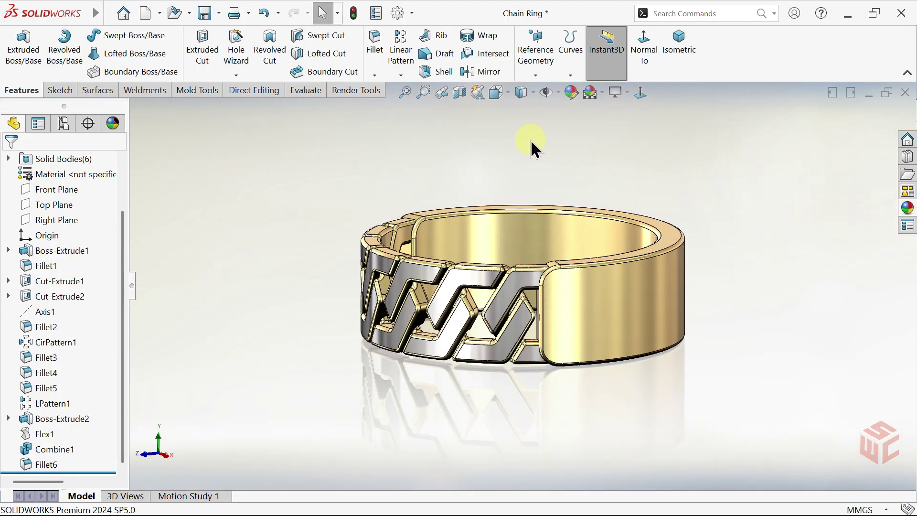
Step: Shade the ring without edge lines and orbit it so the chain links face front
{"action": "left_click", "coordinate": [517, 96]}
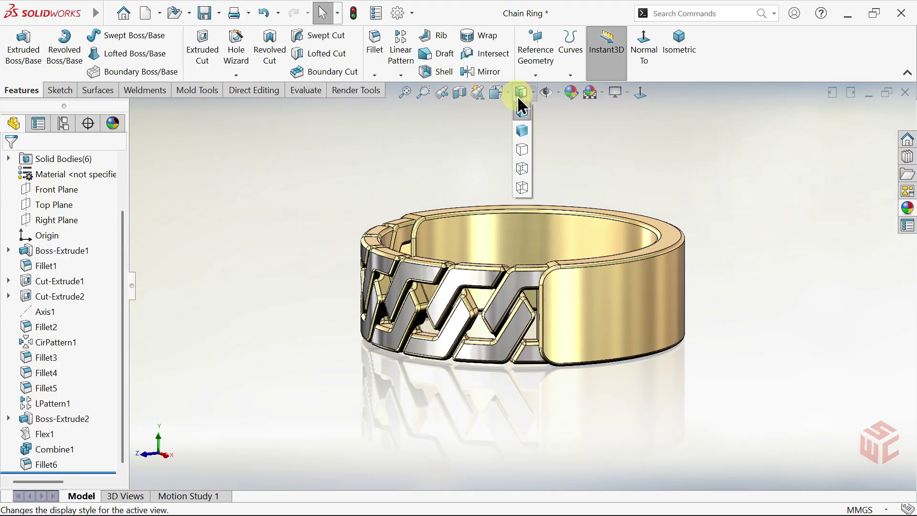
{"action": "left_click", "coordinate": [524, 129]}
{"action": "middle_click_drag", "start_coordinate": [516, 152], "coordinate": [588, 184]}
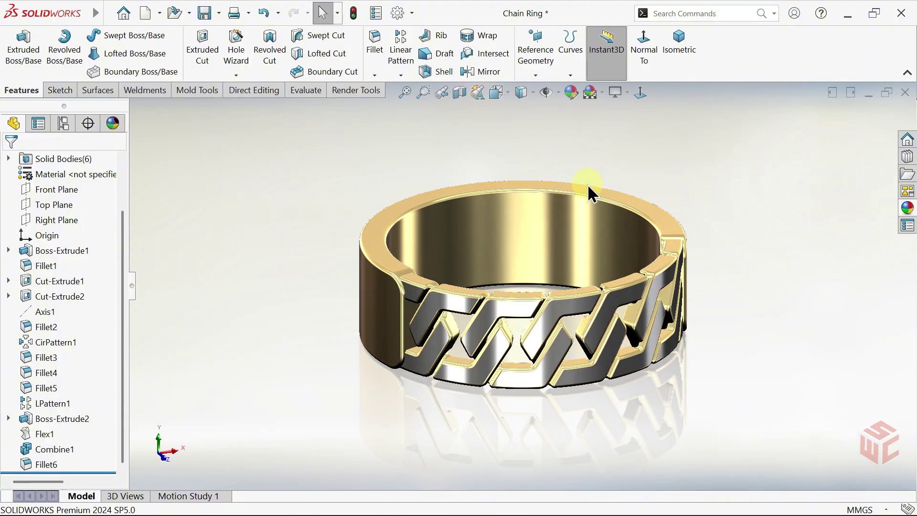
Step: Set the backdrop scene's background type to a plain colour
{"action": "left_click", "coordinate": [112, 124]}
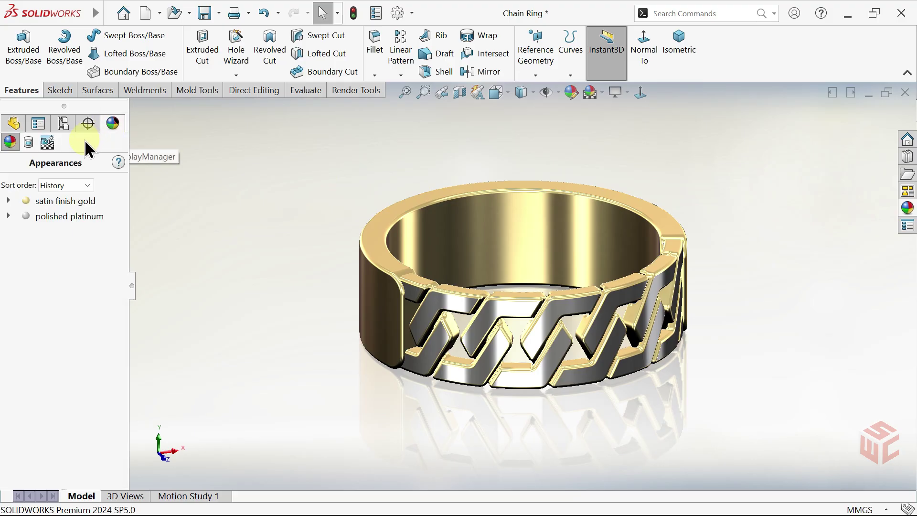
{"action": "left_click", "coordinate": [51, 144]}
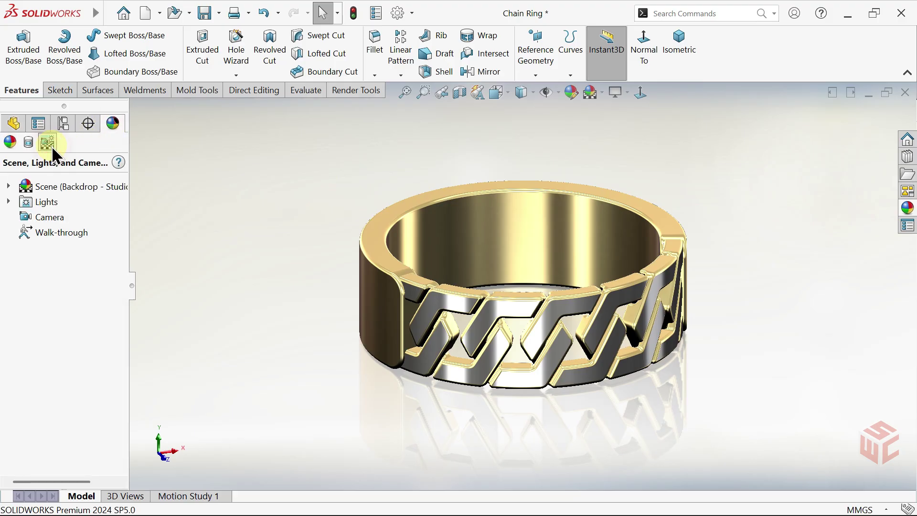
{"action": "double_click", "coordinate": [57, 186]}
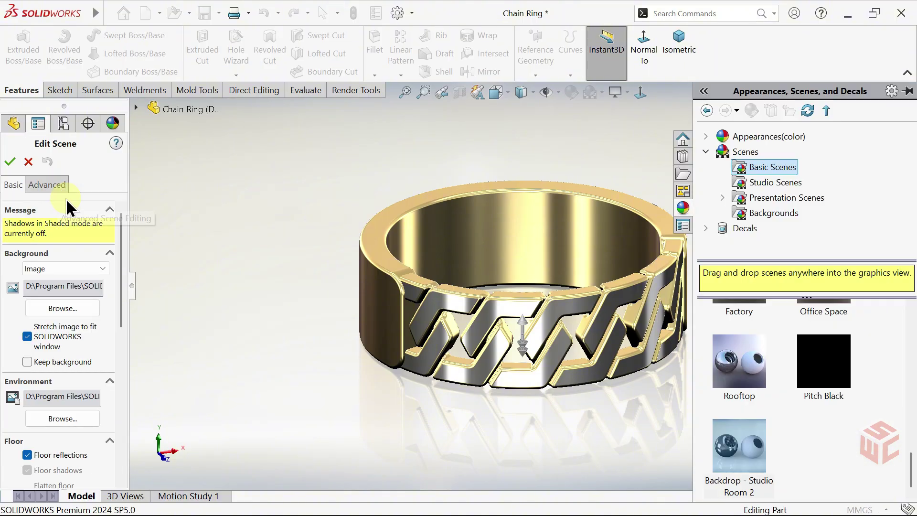
{"action": "left_click_drag", "start_coordinate": [121, 236], "coordinate": [84, 245]}
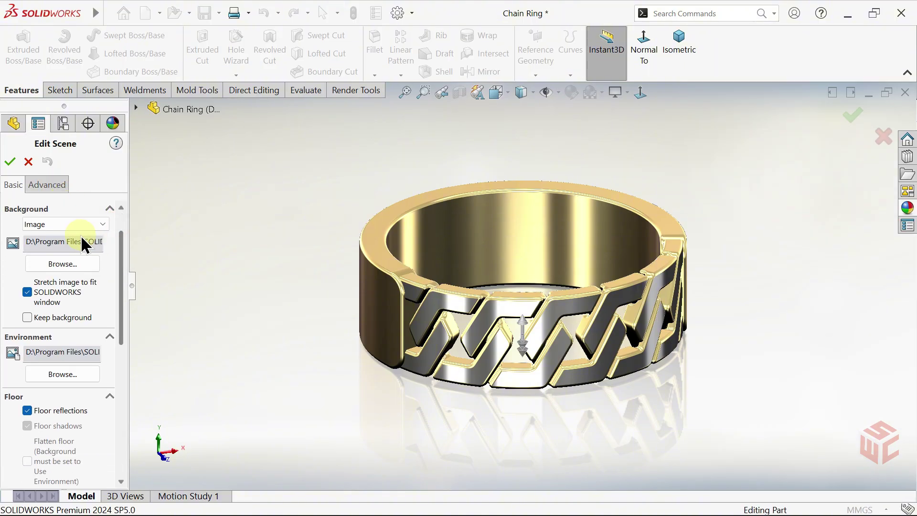
{"action": "left_click", "coordinate": [53, 227]}
{"action": "left_click", "coordinate": [49, 245]}
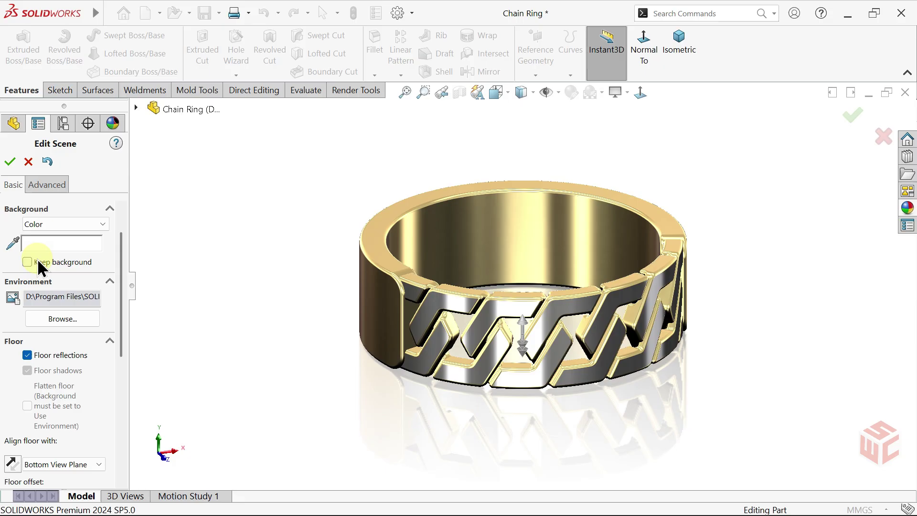
Step: Offset the scene floor to the ring's geometry and accept the scene changes
{"action": "left_click_drag", "start_coordinate": [121, 272], "coordinate": [116, 326]}
{"action": "left_click", "coordinate": [60, 414]}
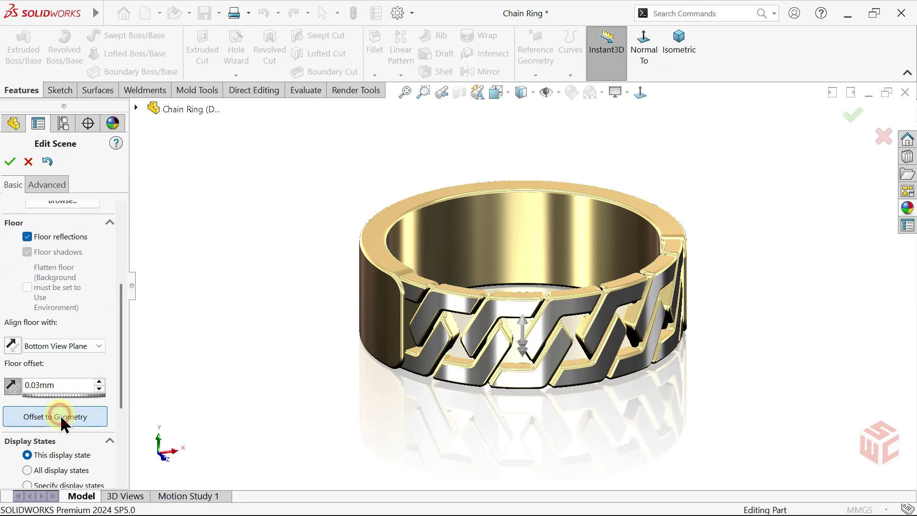
{"action": "left_click", "coordinate": [10, 161]}
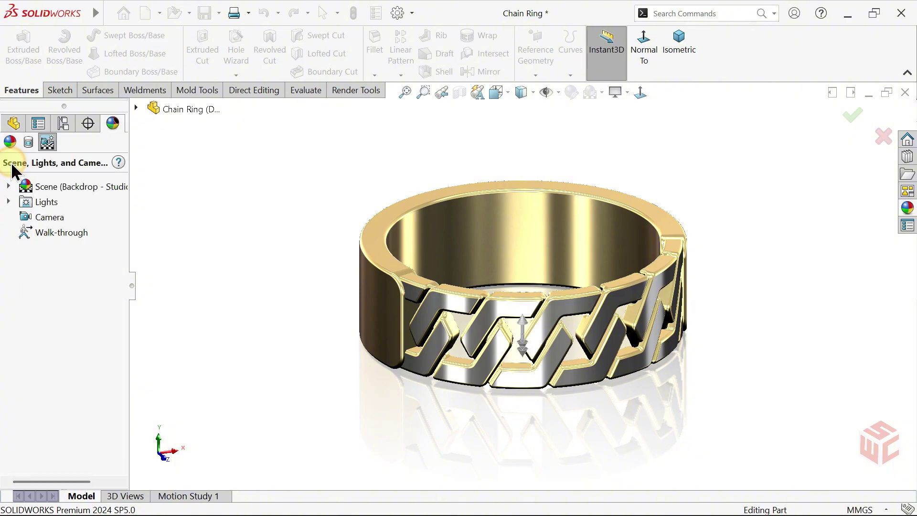
Step: Orbit to the ring's plain gold side and turn on Shadows In Shaded Mode
{"action": "left_click", "coordinate": [21, 125]}
{"action": "middle_click_drag", "start_coordinate": [317, 211], "coordinate": [298, 213]}
{"action": "middle_click_drag", "start_coordinate": [326, 257], "coordinate": [399, 281]}
{"action": "left_click", "coordinate": [616, 92]}
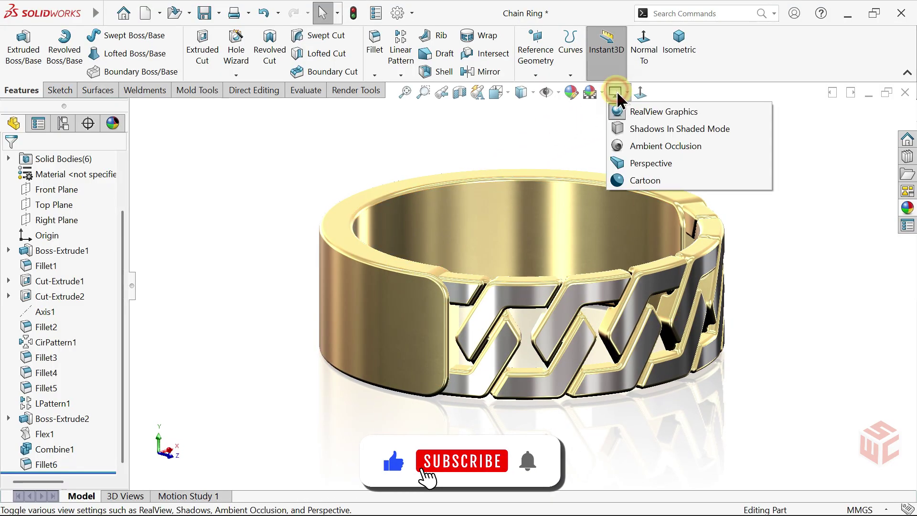
{"action": "left_click", "coordinate": [617, 126]}
Step: Enable Ambient Occlusion and orbit the ring so its chain side faces front
{"action": "left_click", "coordinate": [615, 95]}
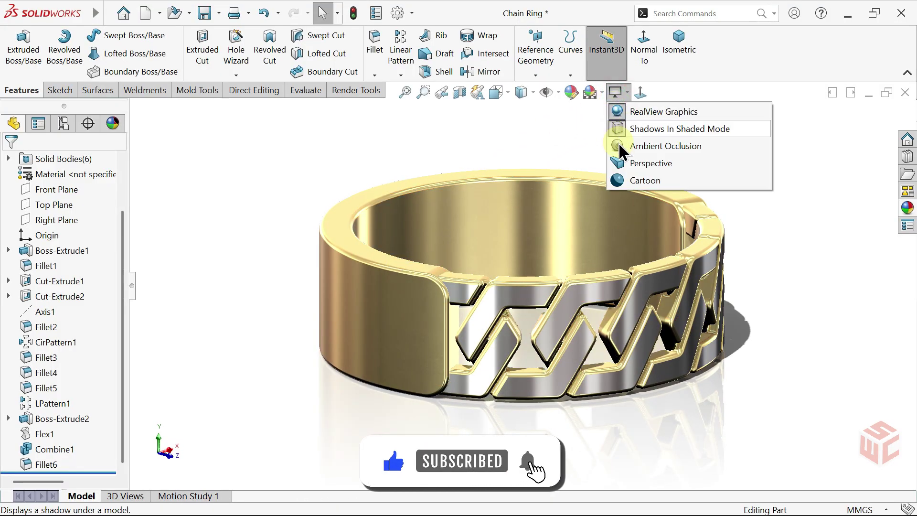
{"action": "left_click", "coordinate": [619, 143]}
{"action": "middle_click_drag", "start_coordinate": [698, 197], "coordinate": [693, 247]}
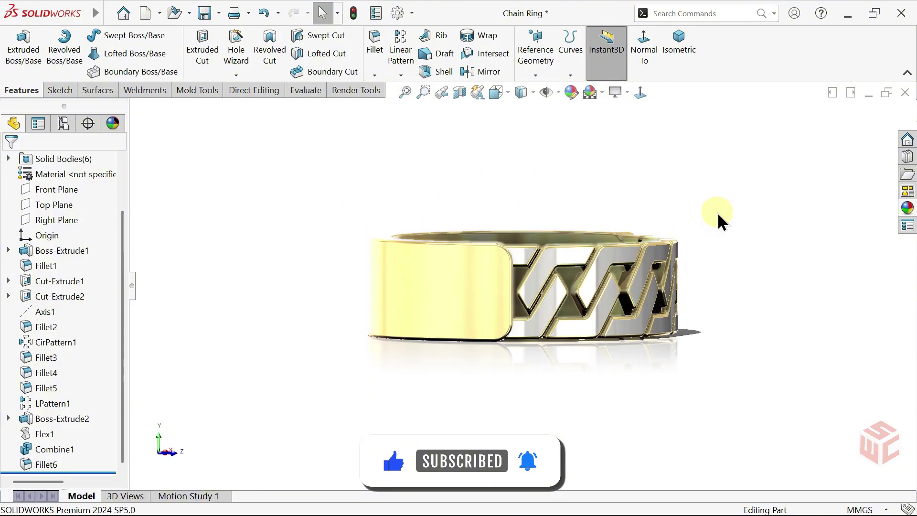
{"action": "middle_click_drag", "start_coordinate": [717, 213], "coordinate": [666, 246]}
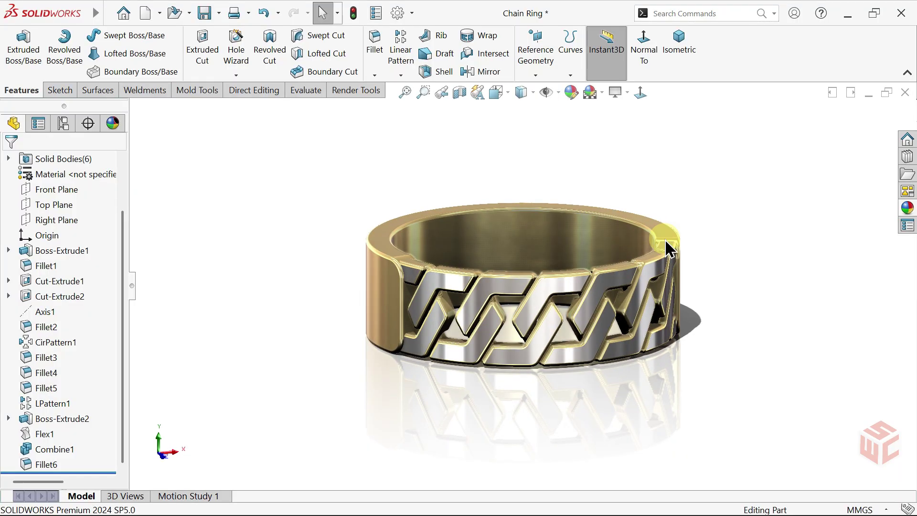
Step: Set the backdrop scene's Environment Rotation to 270° and orbit to view the new reflections
{"action": "left_click", "coordinate": [110, 127]}
{"action": "left_click", "coordinate": [63, 185]}
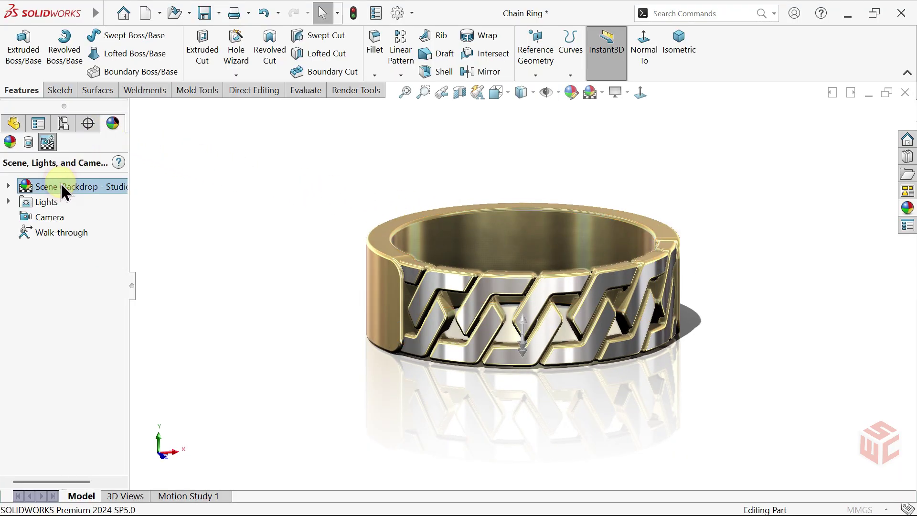
{"action": "double_click", "coordinate": [61, 184]}
{"action": "left_click", "coordinate": [53, 187]}
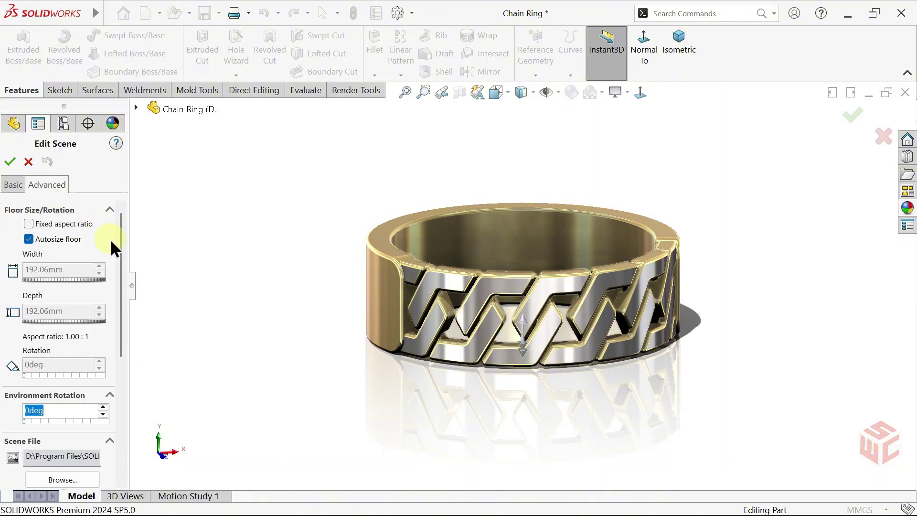
{"action": "left_click_drag", "start_coordinate": [121, 245], "coordinate": [123, 301]}
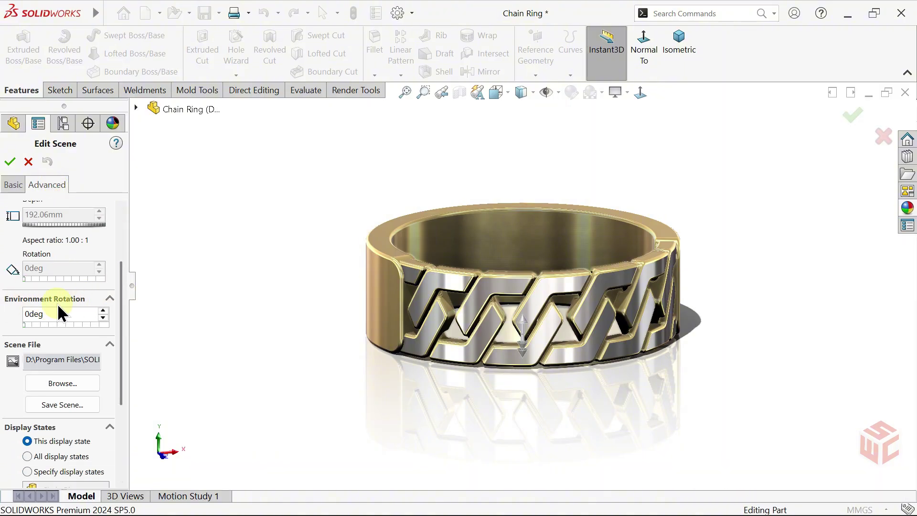
{"action": "left_click_drag", "start_coordinate": [24, 325], "coordinate": [87, 329]}
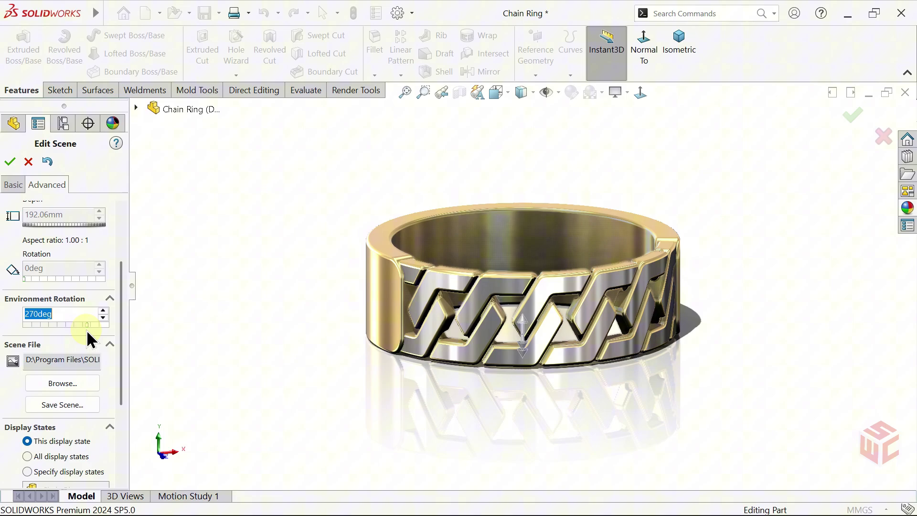
{"action": "left_click", "coordinate": [14, 163]}
{"action": "middle_click_drag", "start_coordinate": [328, 256], "coordinate": [337, 292]}
Step: Zoom in, show the feature tree, and view the ring isometrically from a lower angle
{"action": "middle_click_drag", "start_coordinate": [395, 274], "coordinate": [397, 253], "text": "shift"}
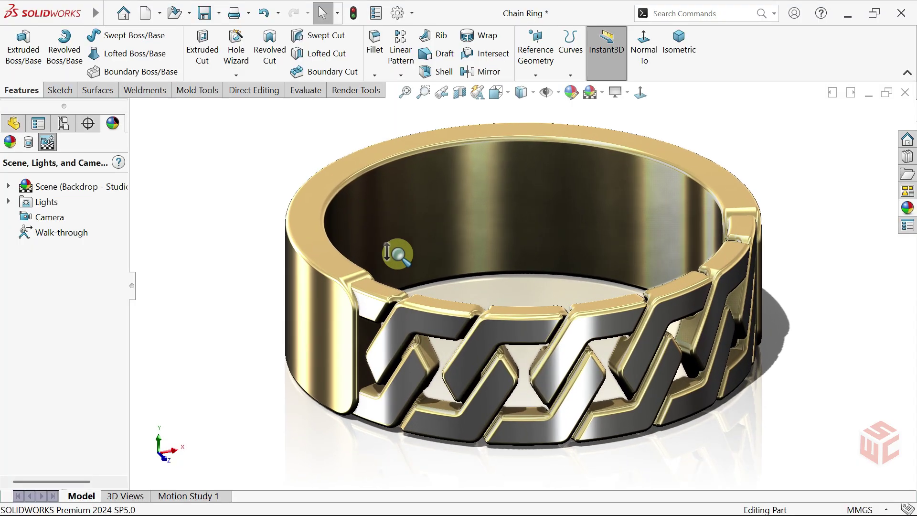
{"action": "left_click", "coordinate": [14, 123]}
{"action": "key", "text": "ctrl+7"}
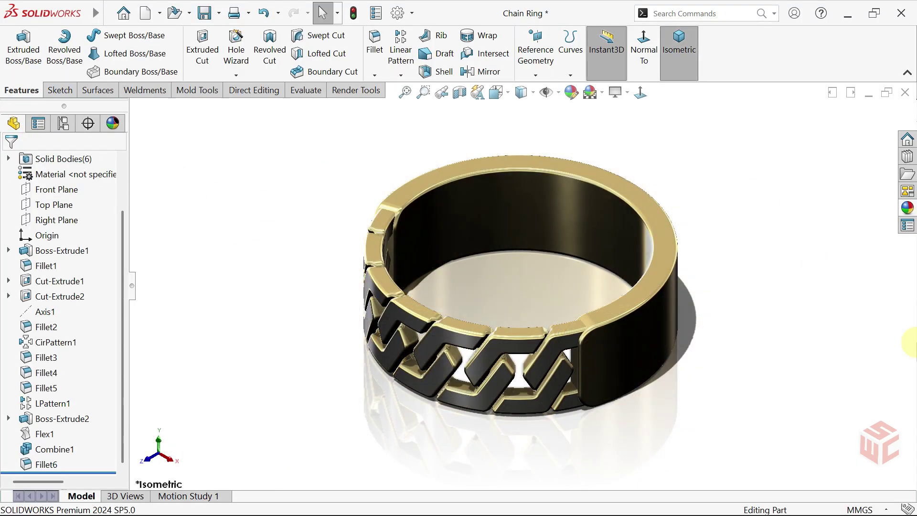
{"action": "key", "text": "Up"}
{"action": "key", "text": "Up"}
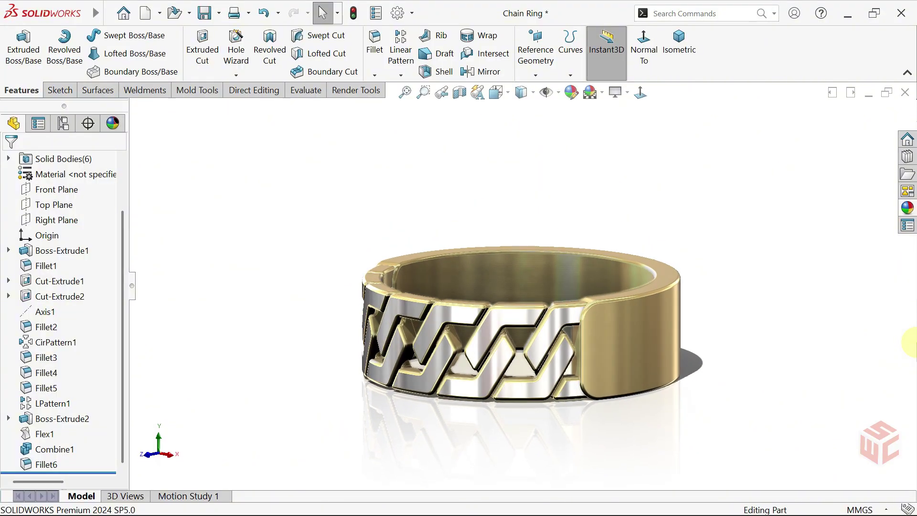